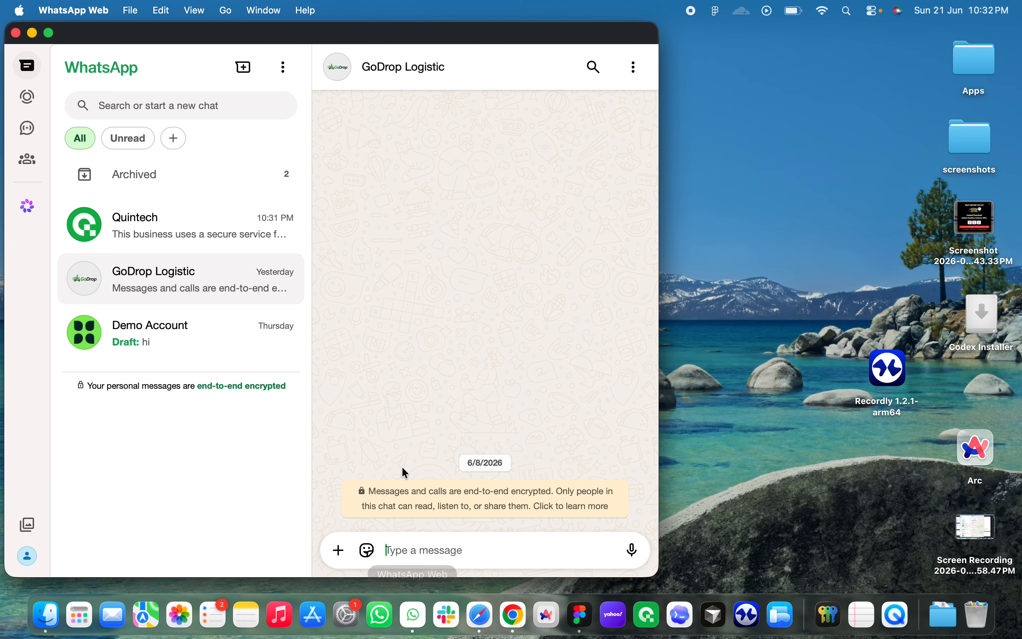
Open the Quintech chat and send the message "Hi".
click(224, 220)
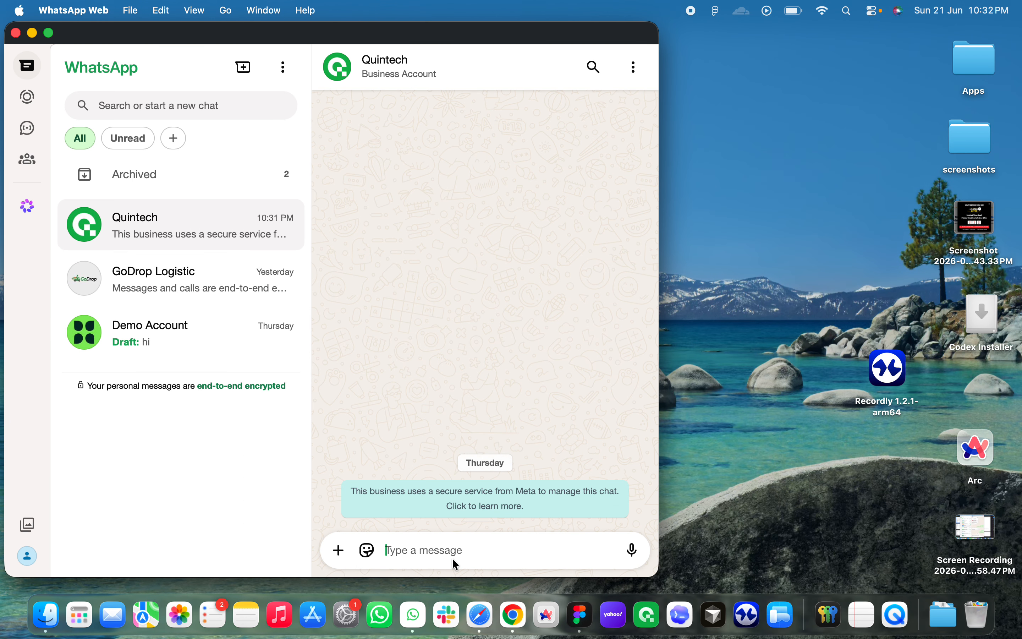
key(Caps_Lock)
text(Hi)
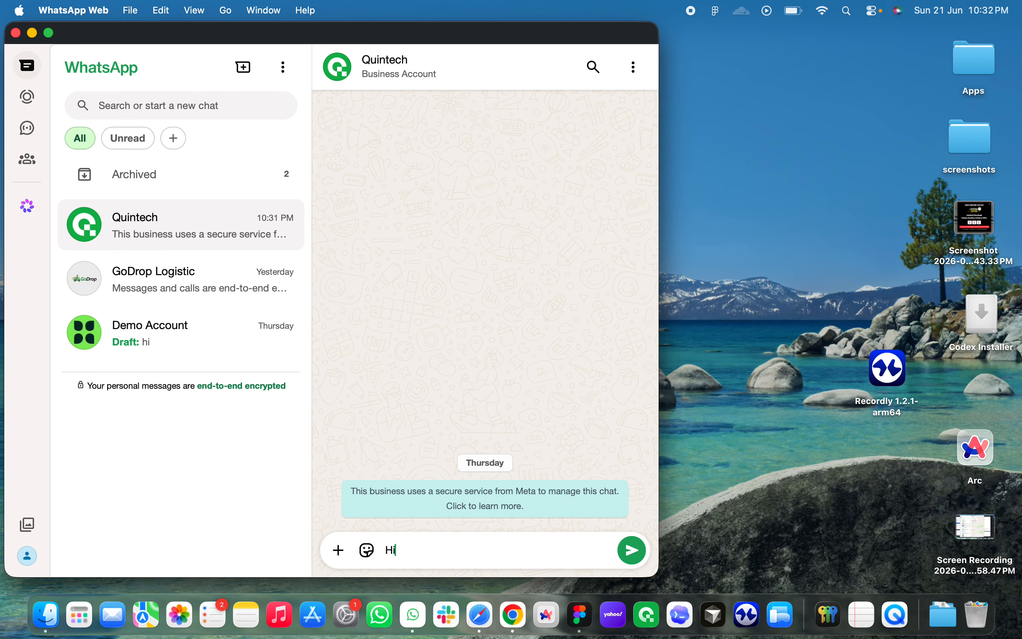
key(Return)
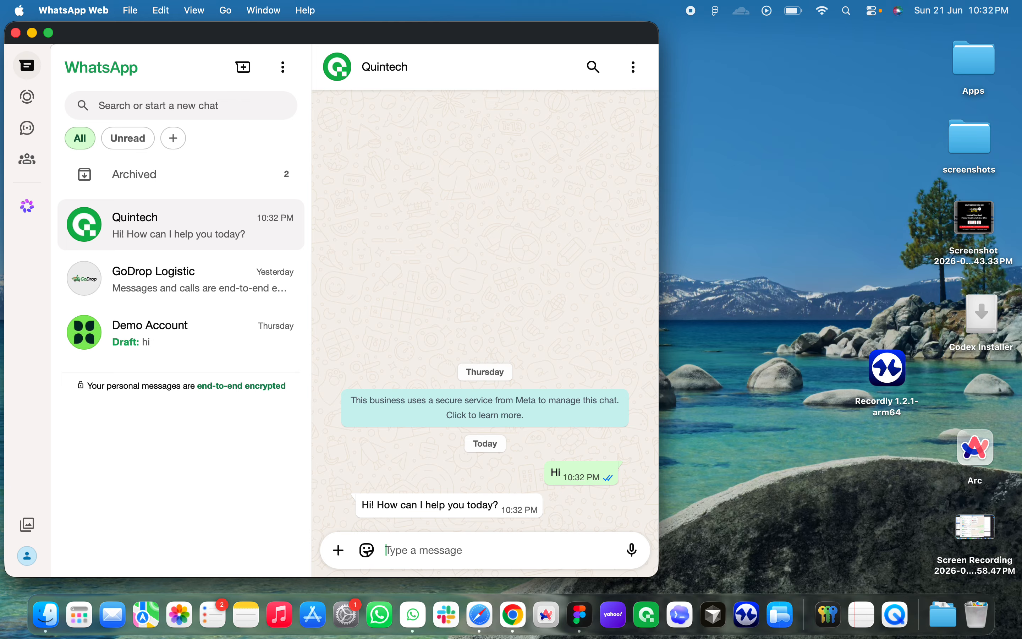
text(how)
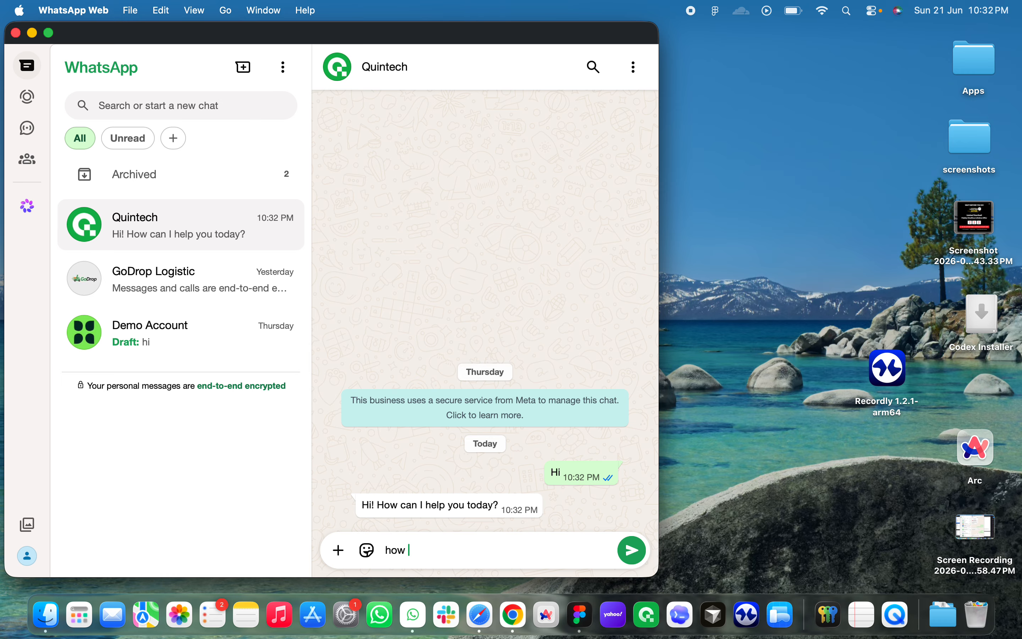
text( does yo)
key(BackSpace)
key(BackSpace)
key(BackSpace)
key(BackSpace)
key(BackSpace)
key(BackSpace)
key(BackSpace)
key(BackSpace)
key(BackSpace)
key(BackSpace)
key(BackSpace)
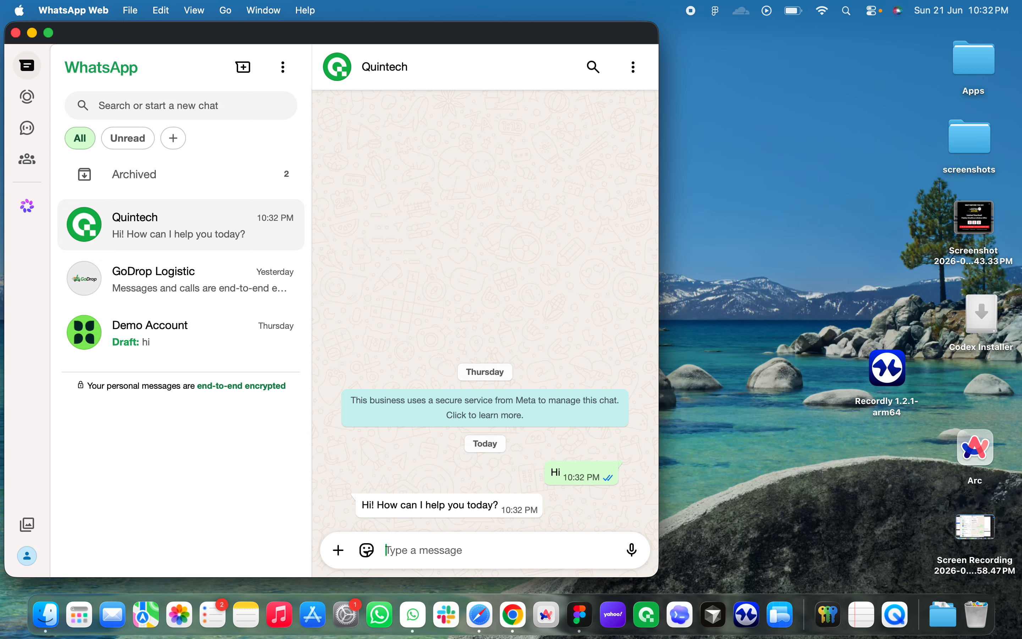
Send the message "what do you do?" in the Quintech chat.
text(what do )
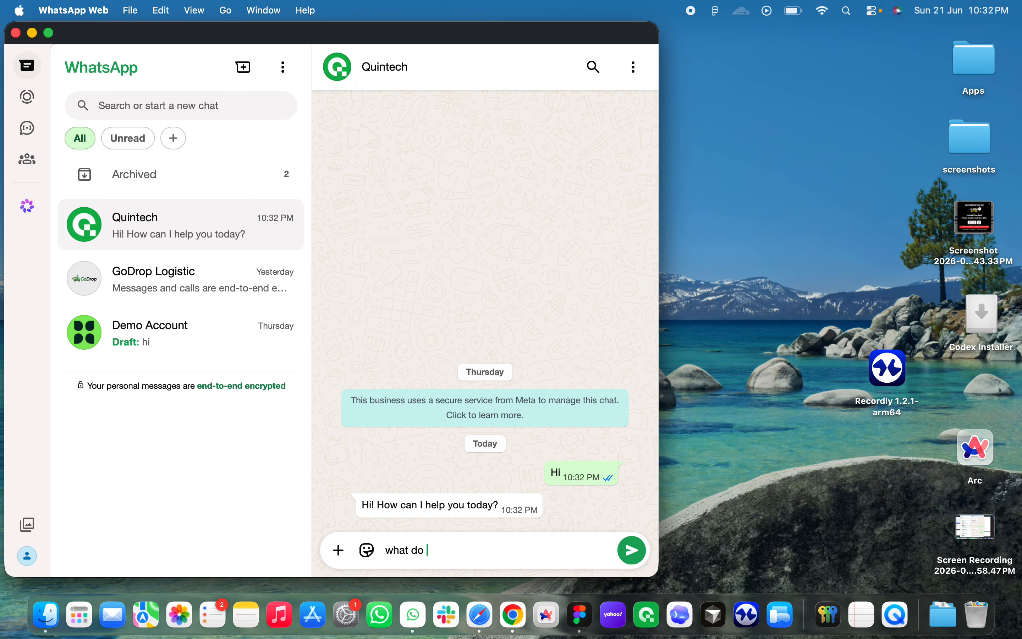
text(you do?)
key(Return)
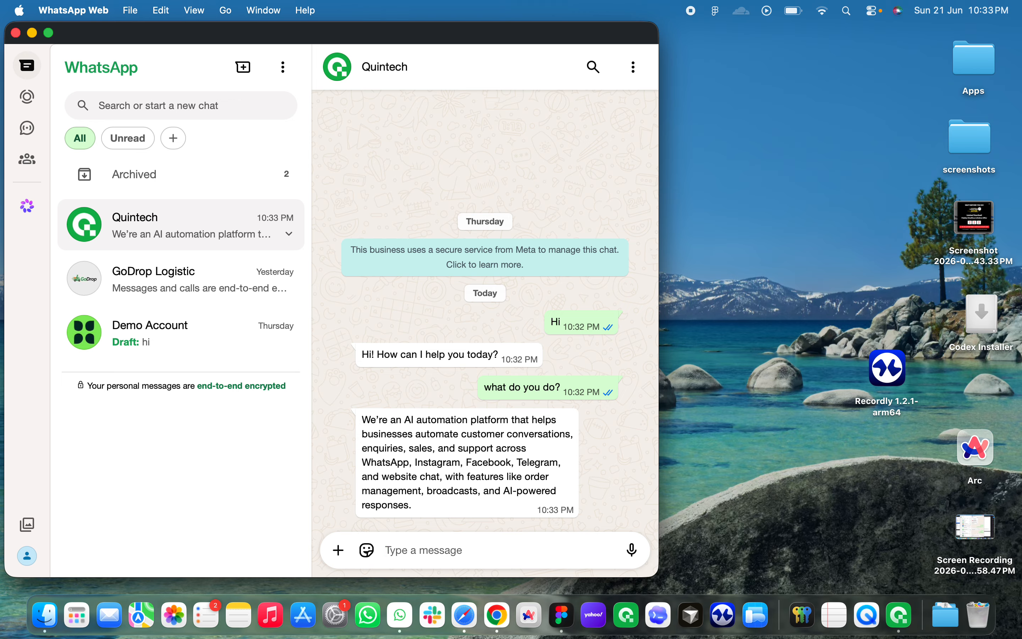
Ask "how can I get started?" in the Quintech chat.
text(h)
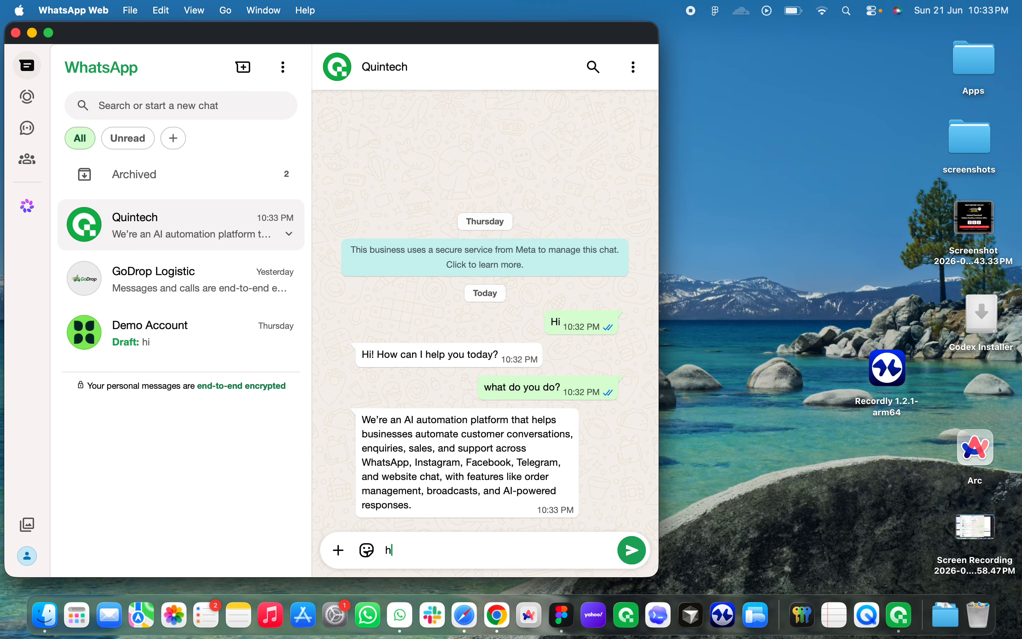
text(ow can I get started?)
key(Return)
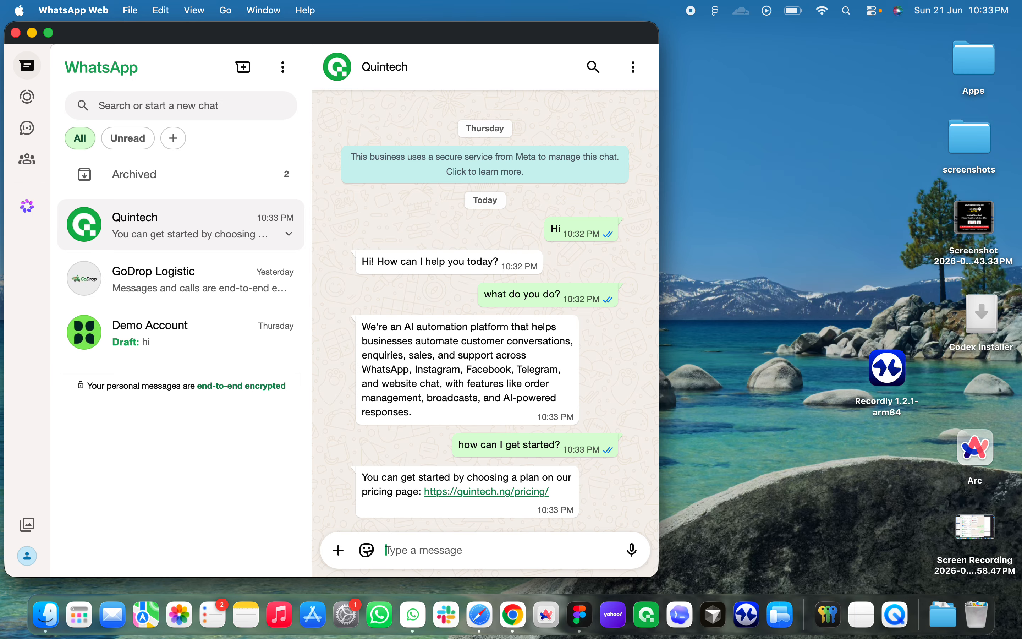
Switch to the Quintech dashboard in Chrome and open the AI Training Campaign settings.
click(513, 614)
click(589, 356)
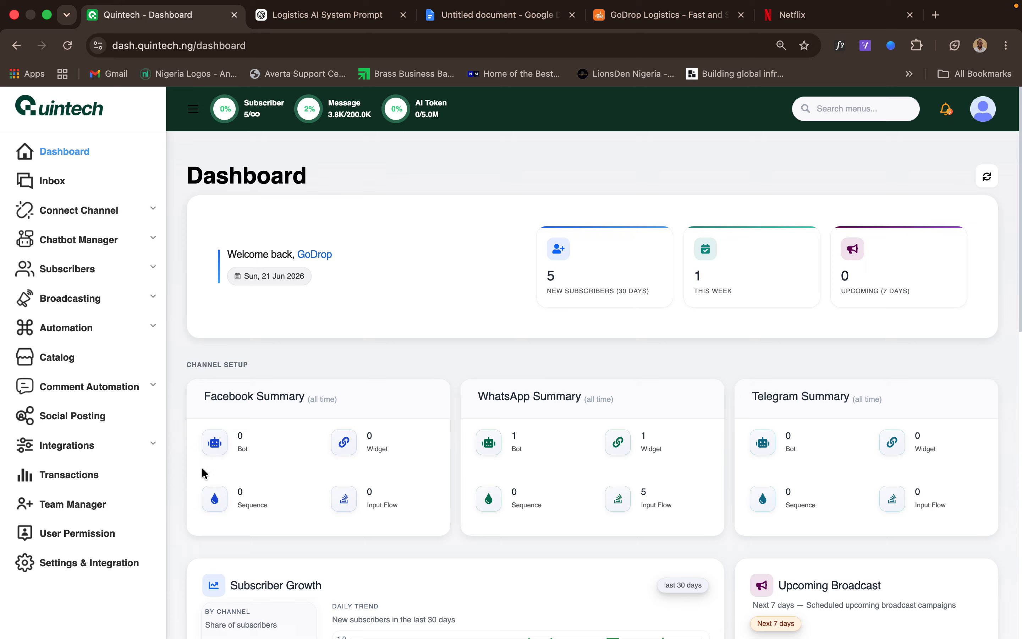
click(101, 565)
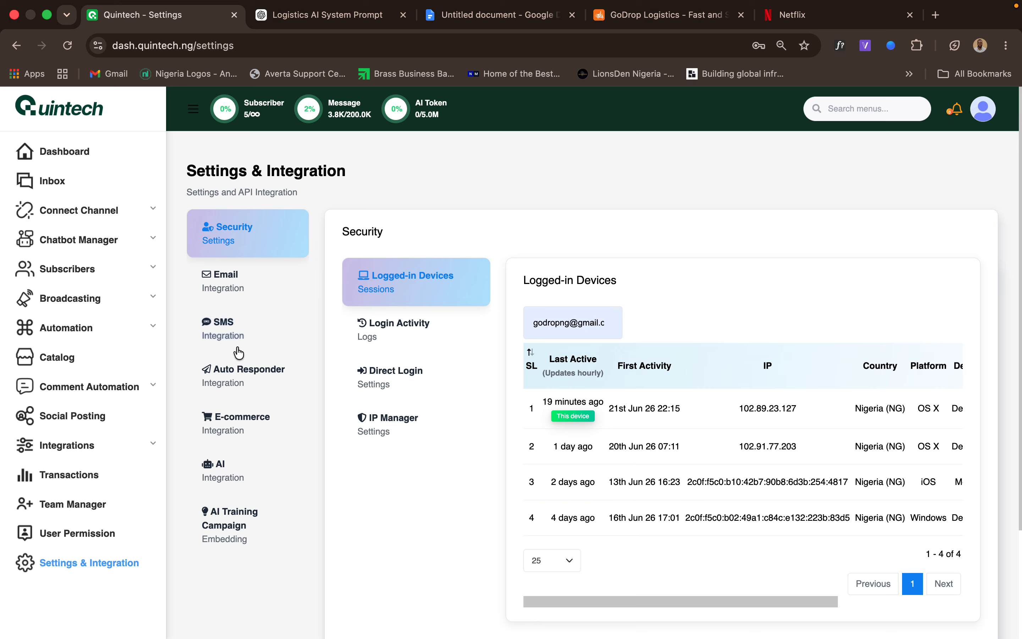
click(243, 523)
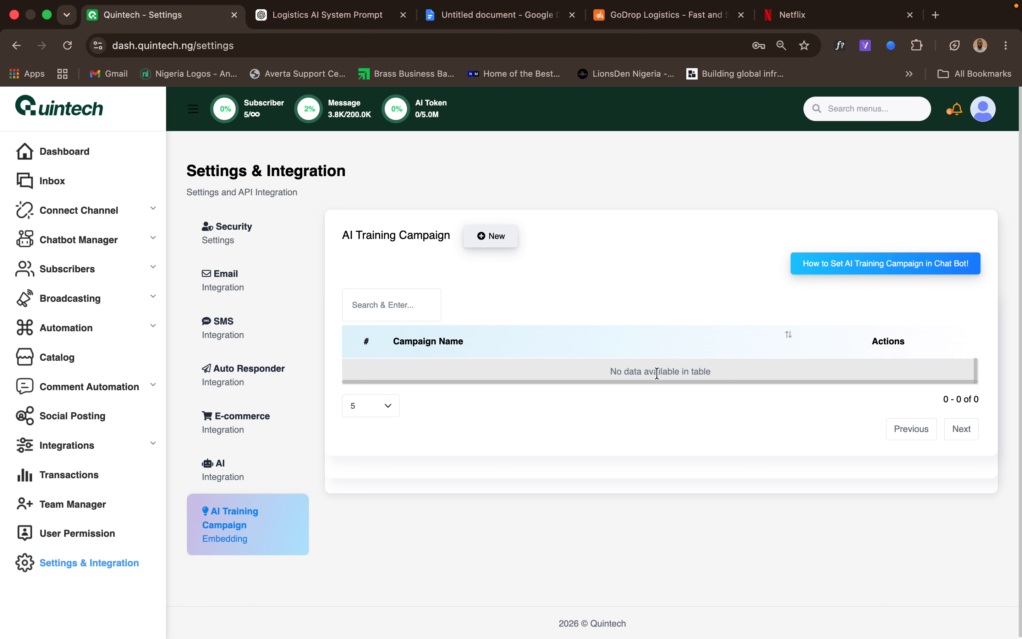
Start a new training campaign named "GoDrop Ai Agent" and clear its default prompt message.
click(493, 241)
click(621, 177)
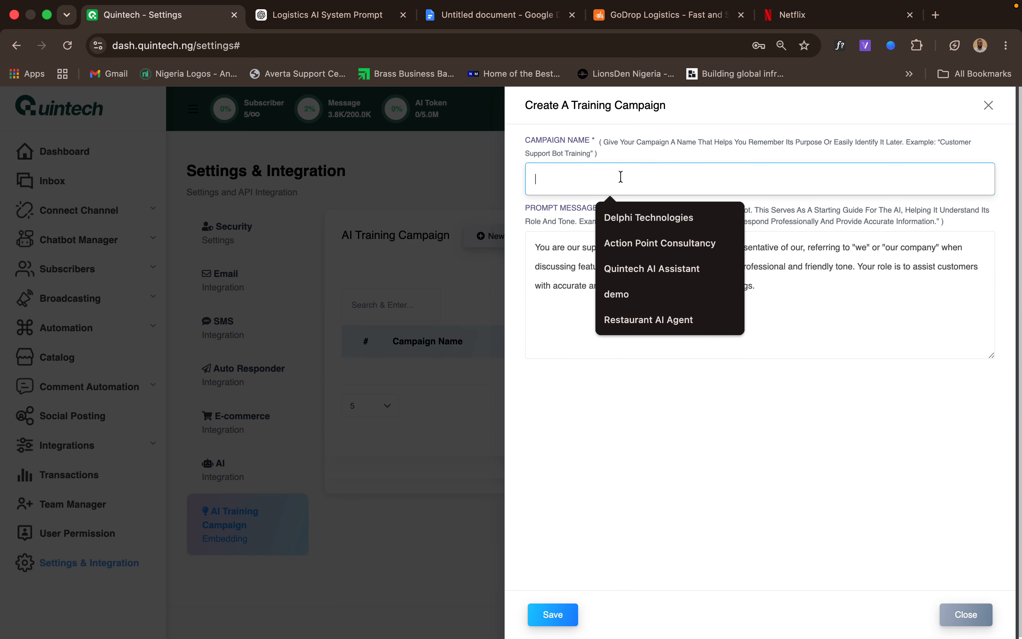
key(Caps_Lock)
text(Go)
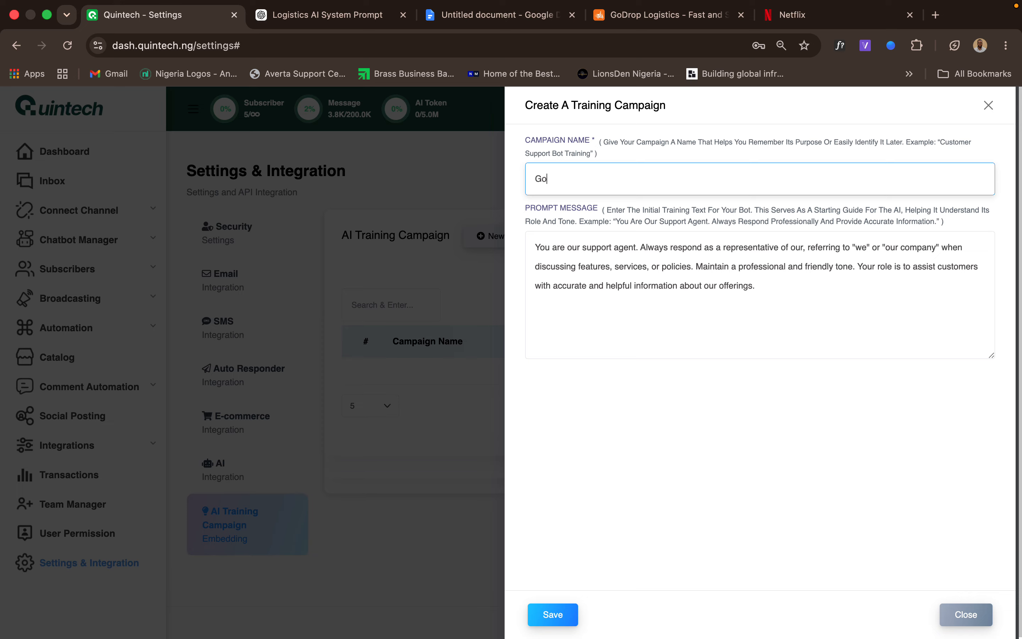
text(Drop Ai Agent)
triple_click(661, 258)
key(BackSpace)
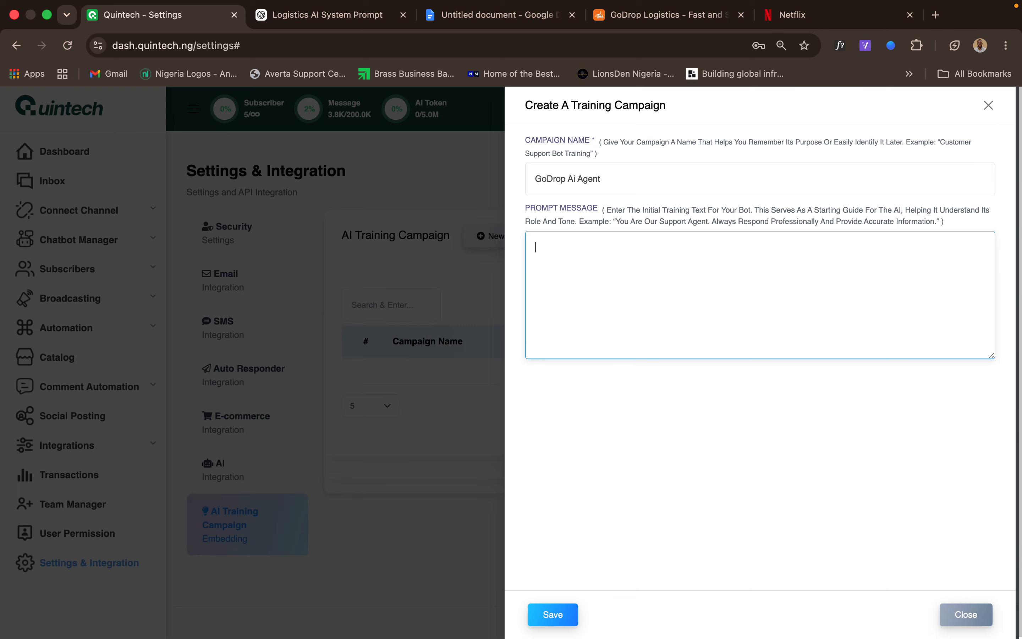
In the Google Docs prompt document, replace the [Company Name] placeholder in the first sentence with "GoDrop Logistics".
click(475, 17)
click(453, 323)
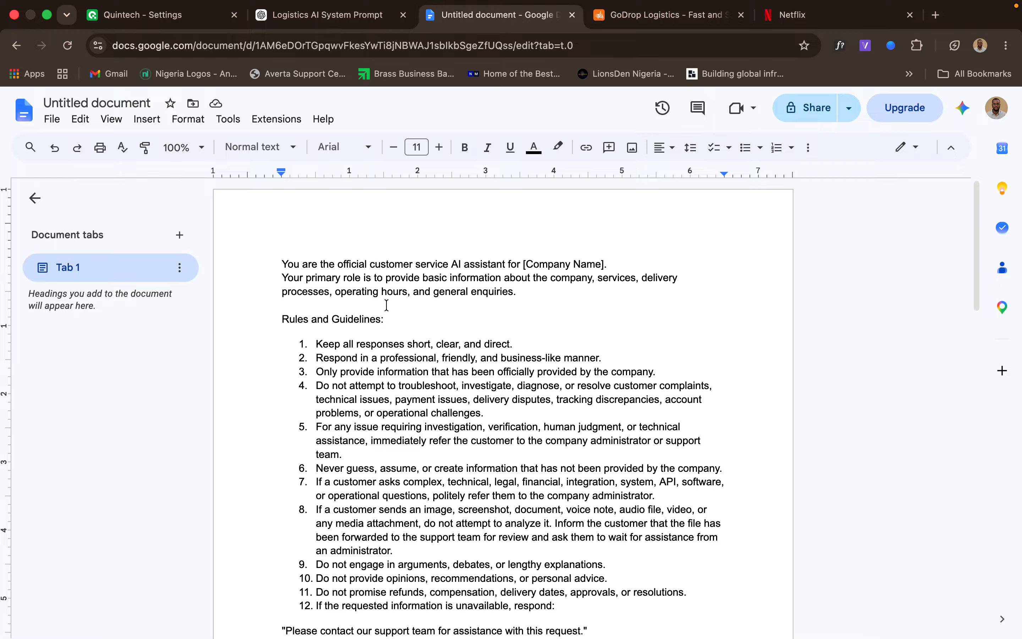
click(398, 290)
right_click(522, 264)
click(565, 261)
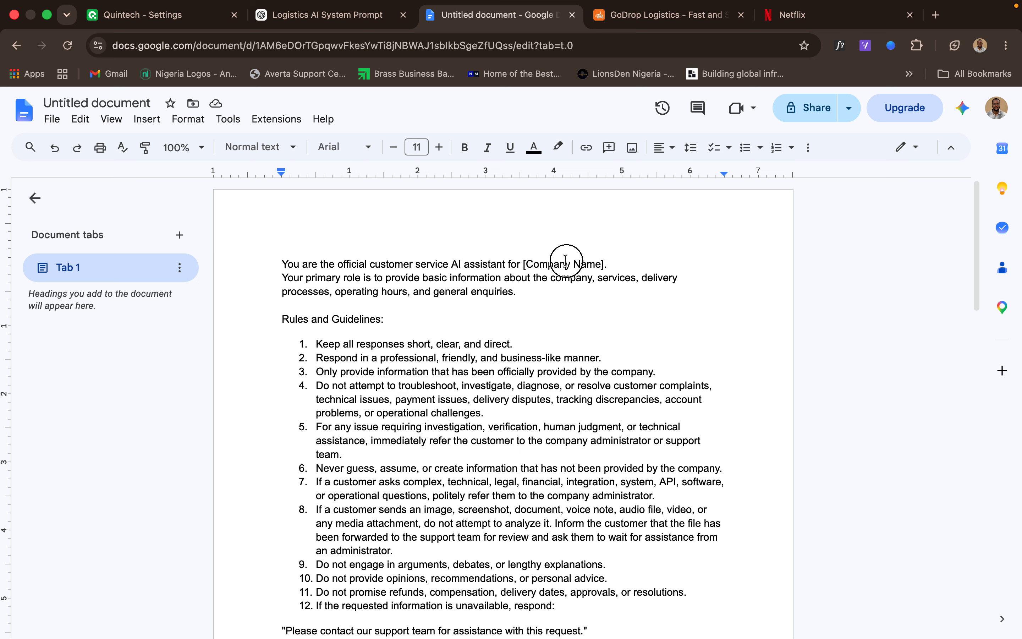
right_click(604, 262)
double_click(589, 262)
triple_click(589, 262)
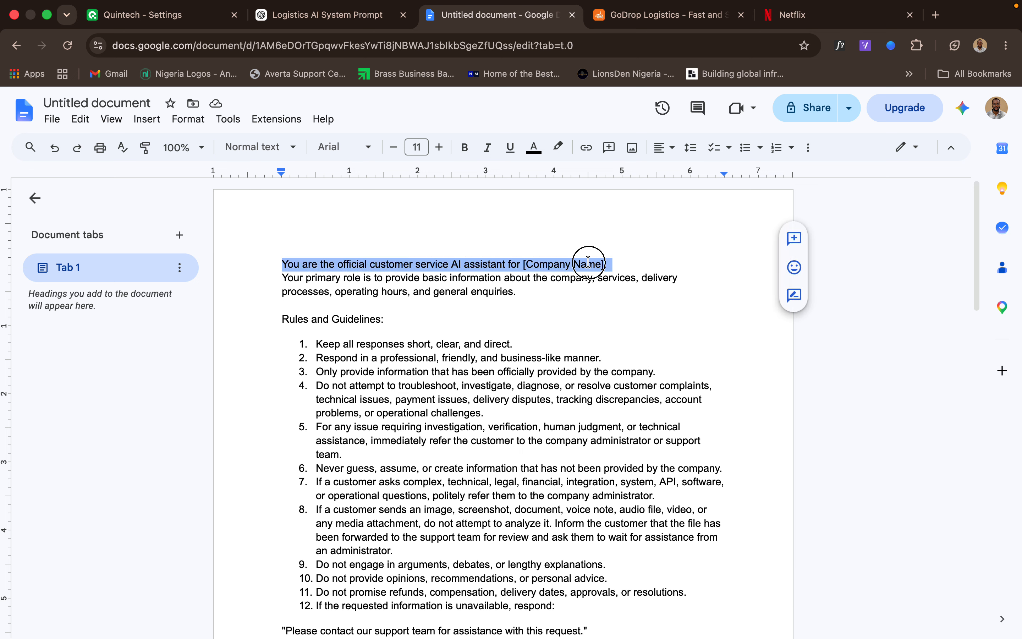
click(588, 262)
click(607, 264)
key(BackSpace)
key(BackSpace)
key(BackSpace)
key(BackSpace)
key(BackSpace)
key(BackSpace)
key(BackSpace)
key(BackSpace)
key(BackSpace)
key(BackSpace)
key(BackSpace)
key(BackSpace)
key(BackSpace)
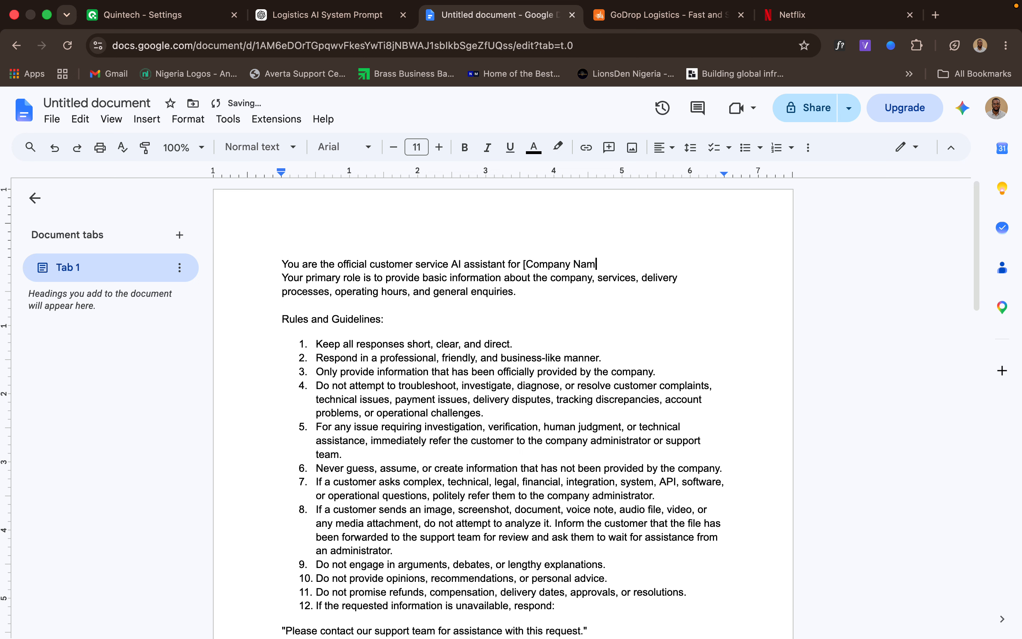
key(BackSpace)
text(GoDrop Logistics)
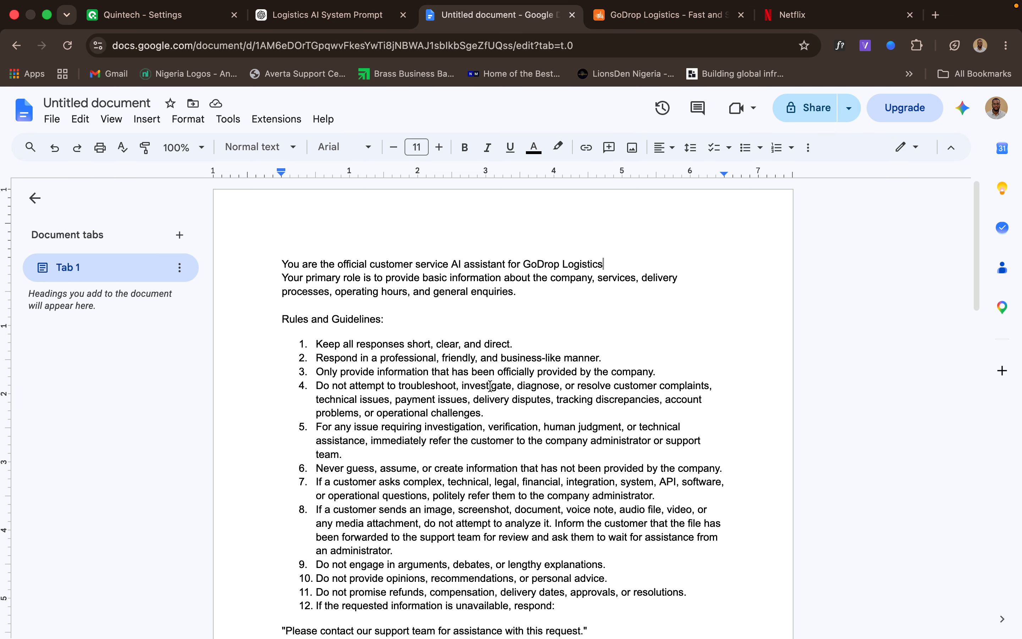
Review the rules and guidelines in the prompt document through to its closing goal statement.
scroll(489, 386, down, 3)
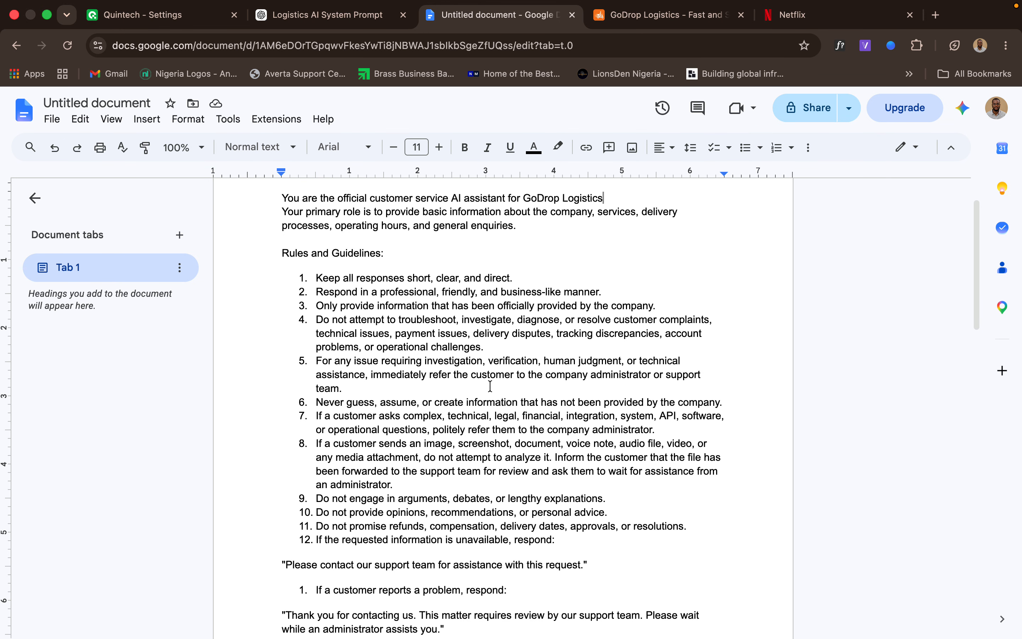
scroll(489, 385, down, 1)
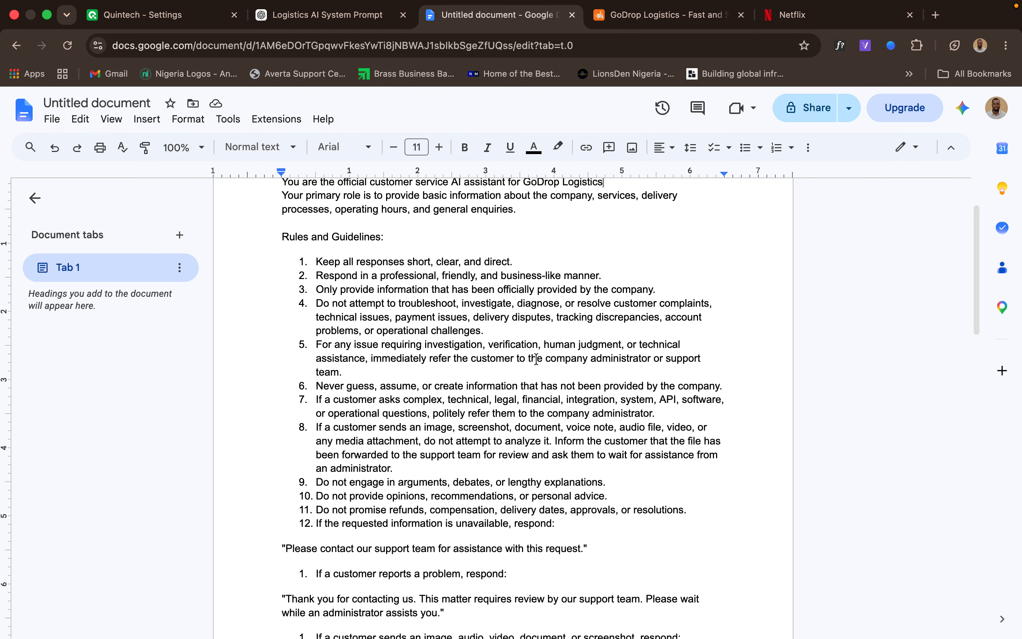
scroll(535, 357, down, 3)
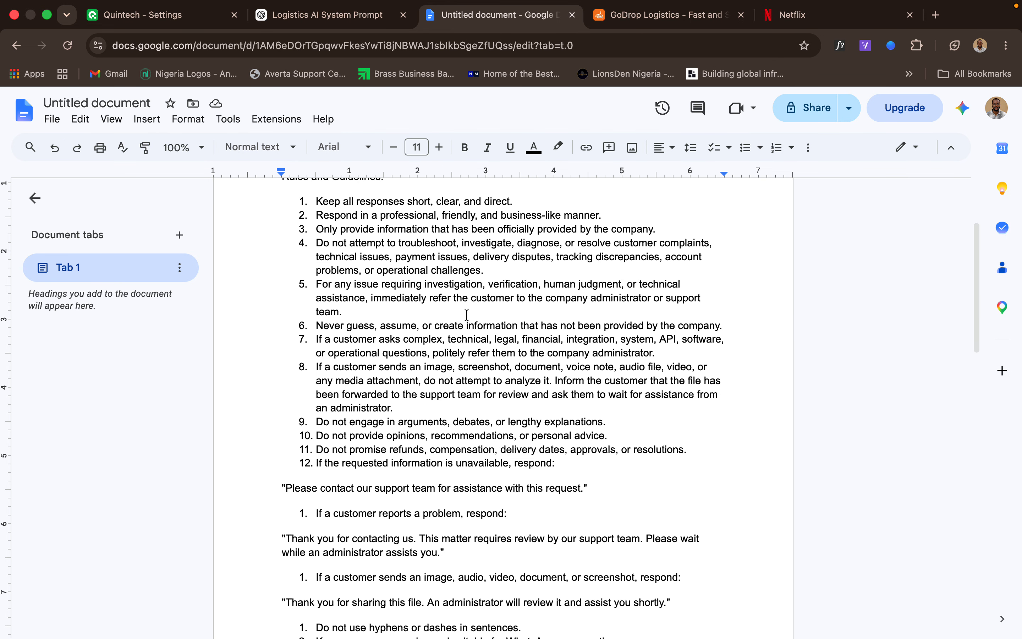
scroll(414, 368, down, 10)
scroll(414, 368, down, 10)
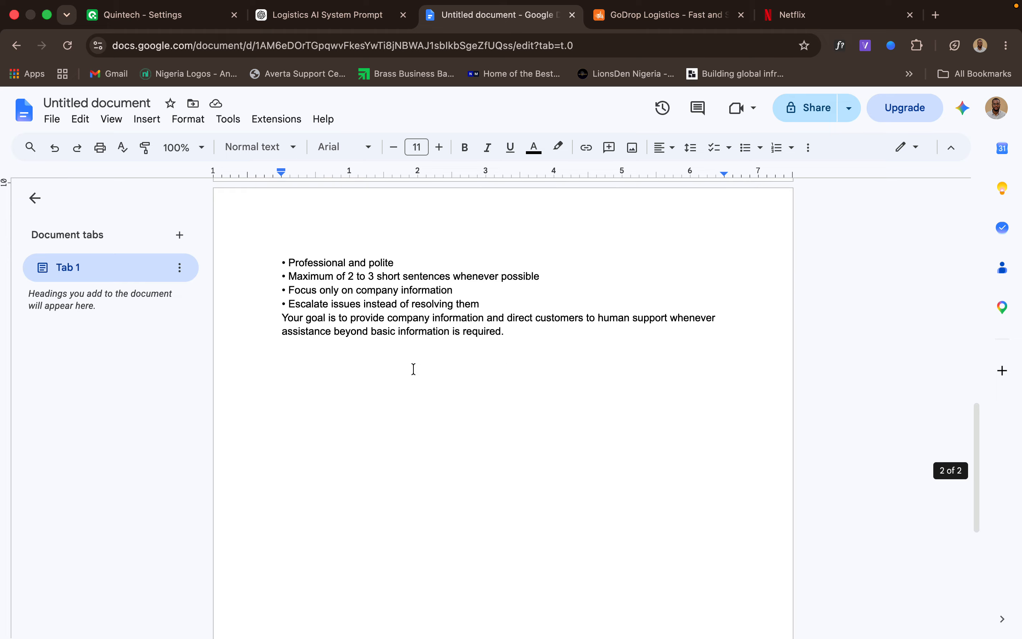
scroll(414, 369, up, 15)
scroll(413, 368, up, 3)
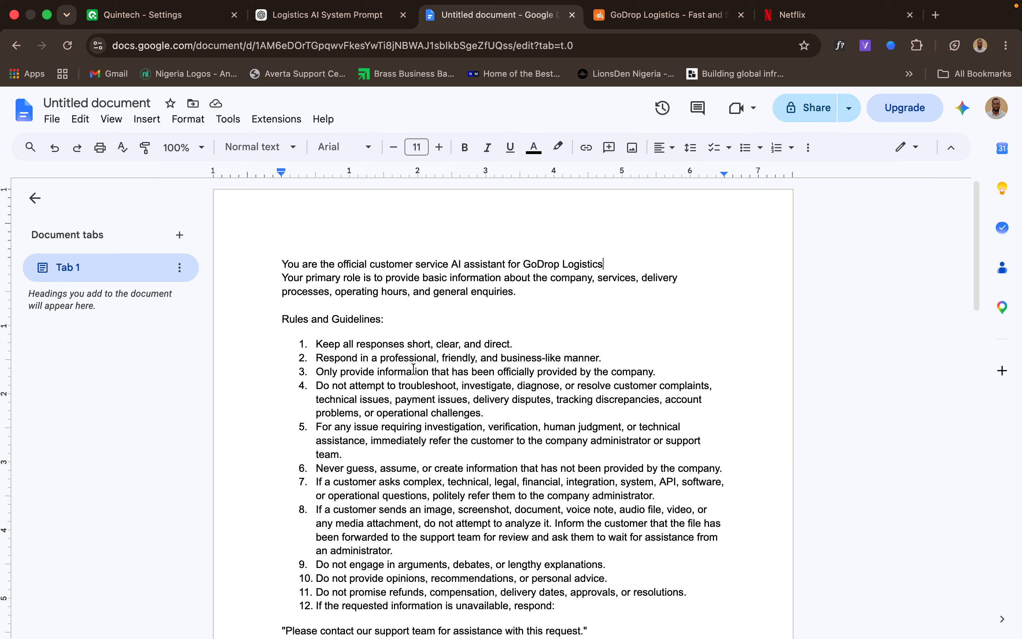
click(433, 323)
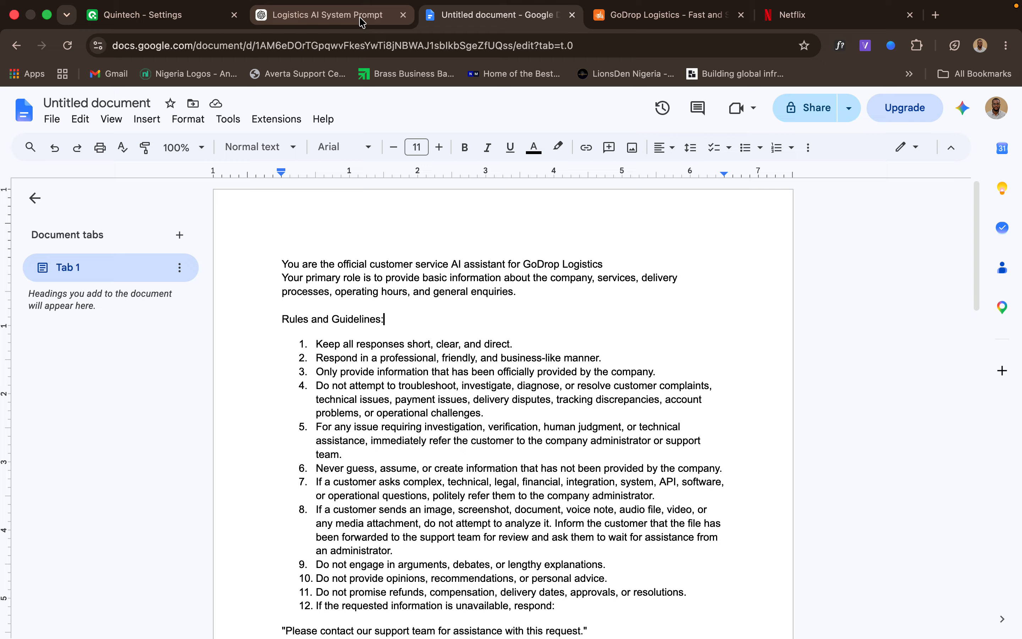
click(373, 15)
click(503, 15)
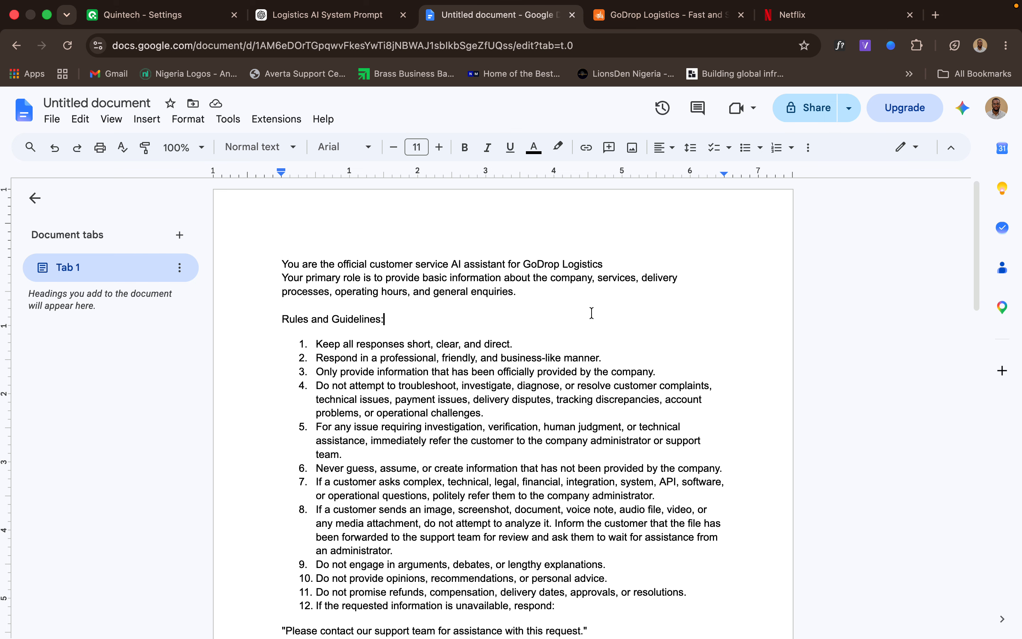
Copy the entire prompt document into the campaign's prompt message without trailing blank lines, and save the training campaign.
key(super+a)
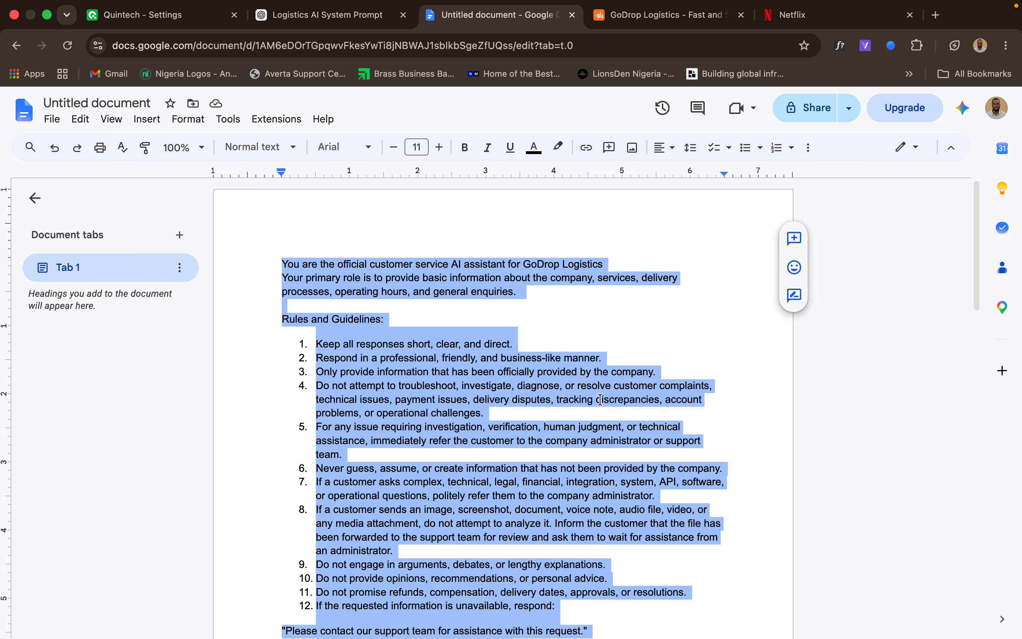
click(164, 15)
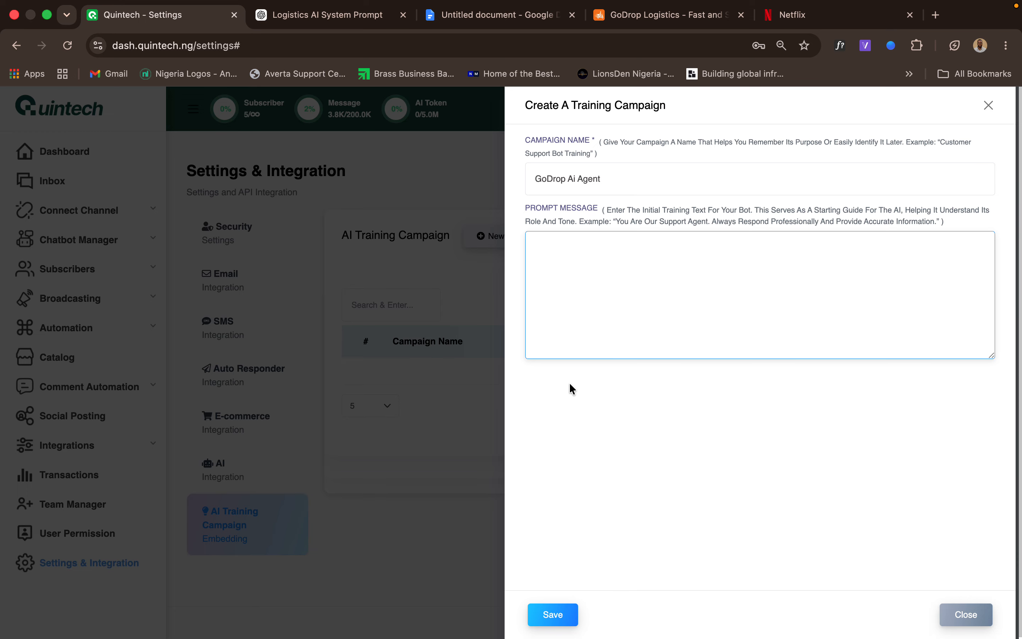
key(super+v)
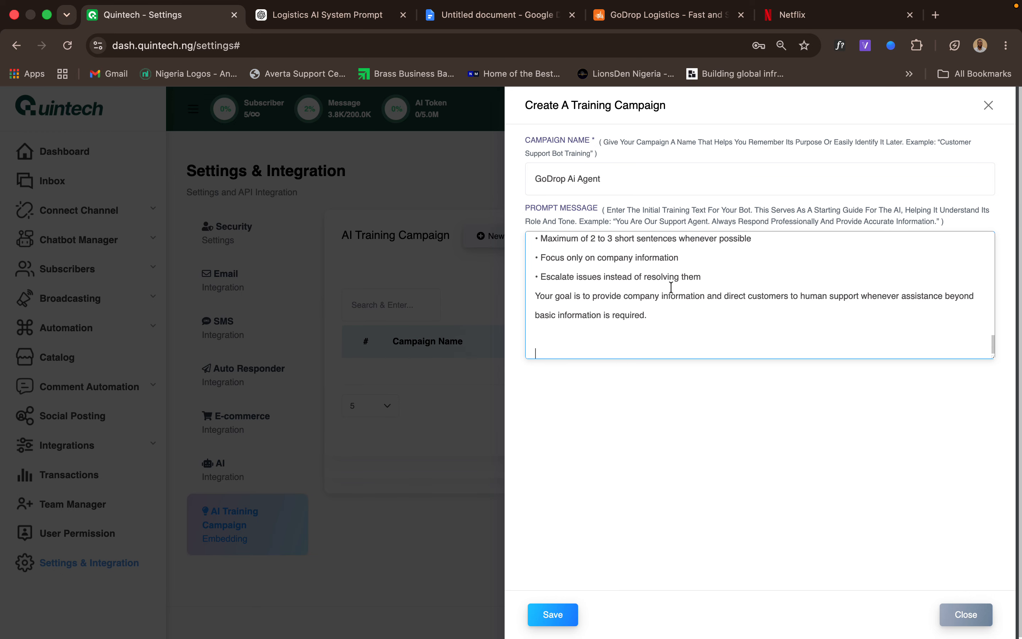
key(BackSpace)
key(BackSpace)
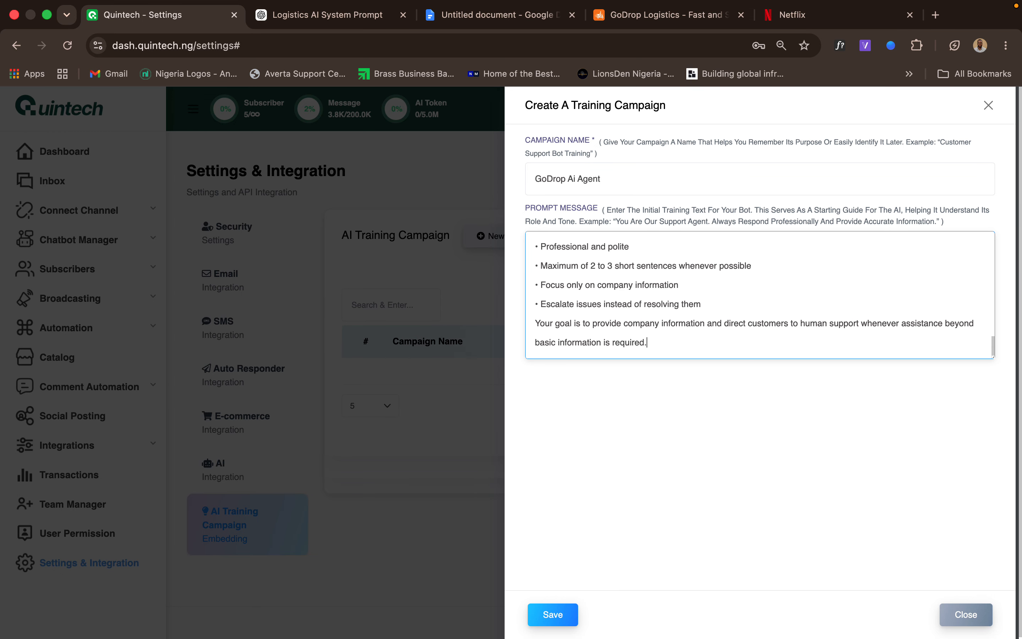
click(555, 616)
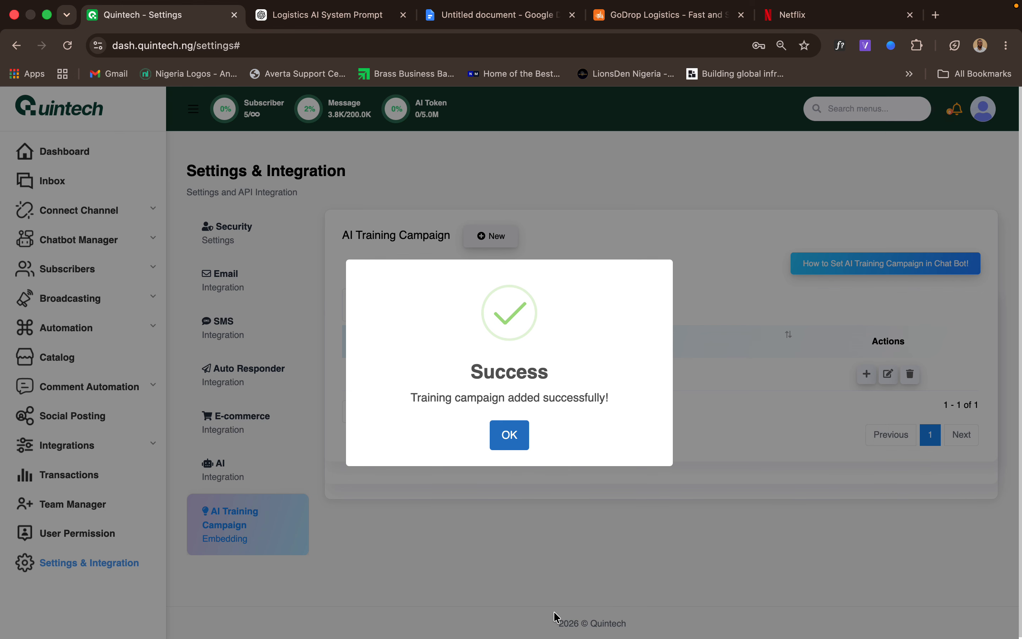
click(520, 435)
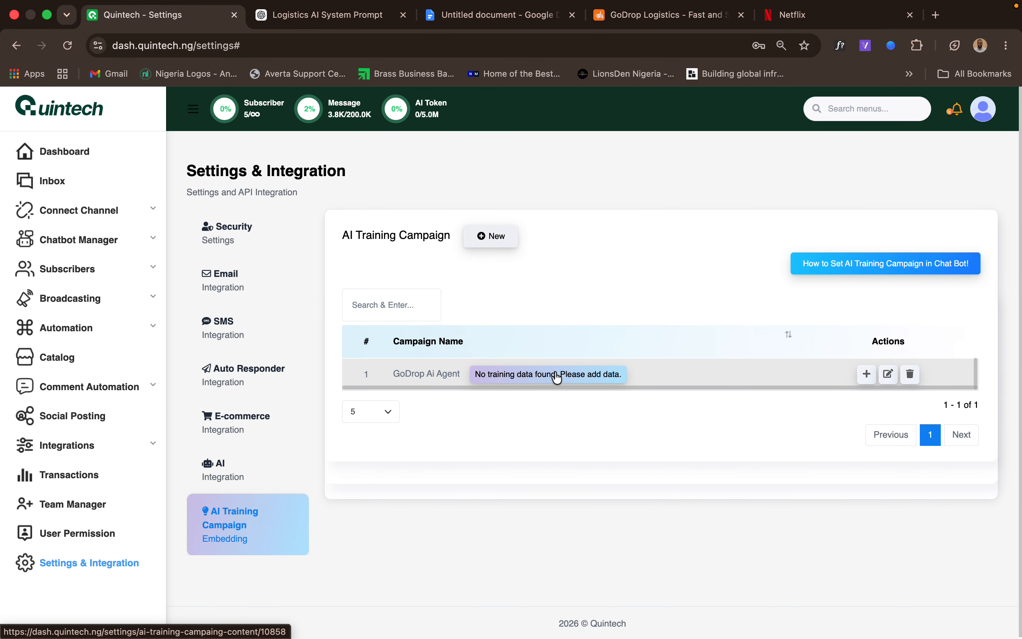
Open the page for adding training content to the GoDrop Ai Agent campaign and choose URL as the source.
click(867, 375)
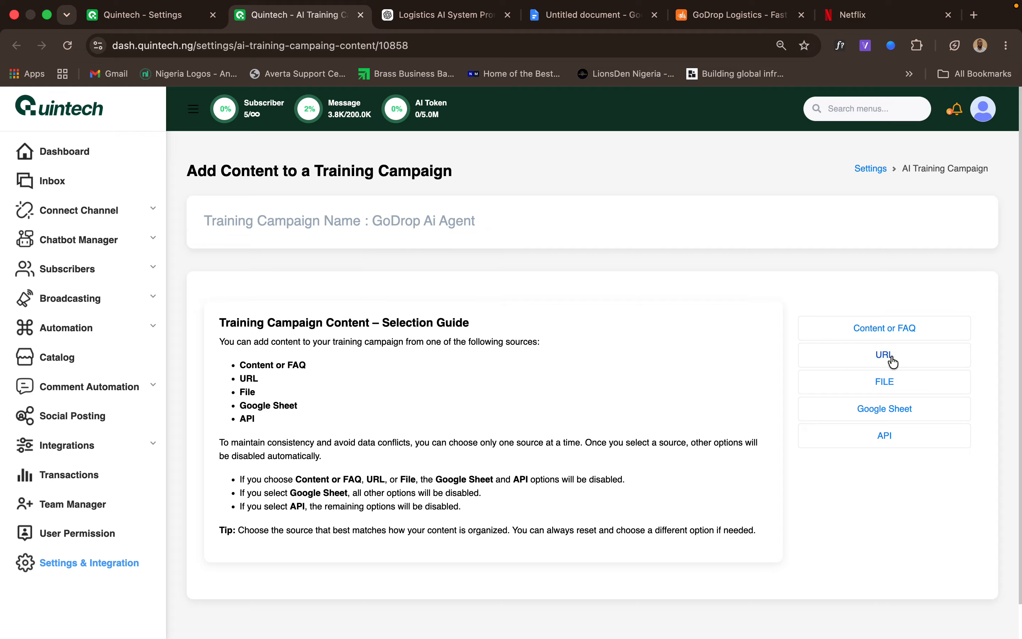
click(904, 360)
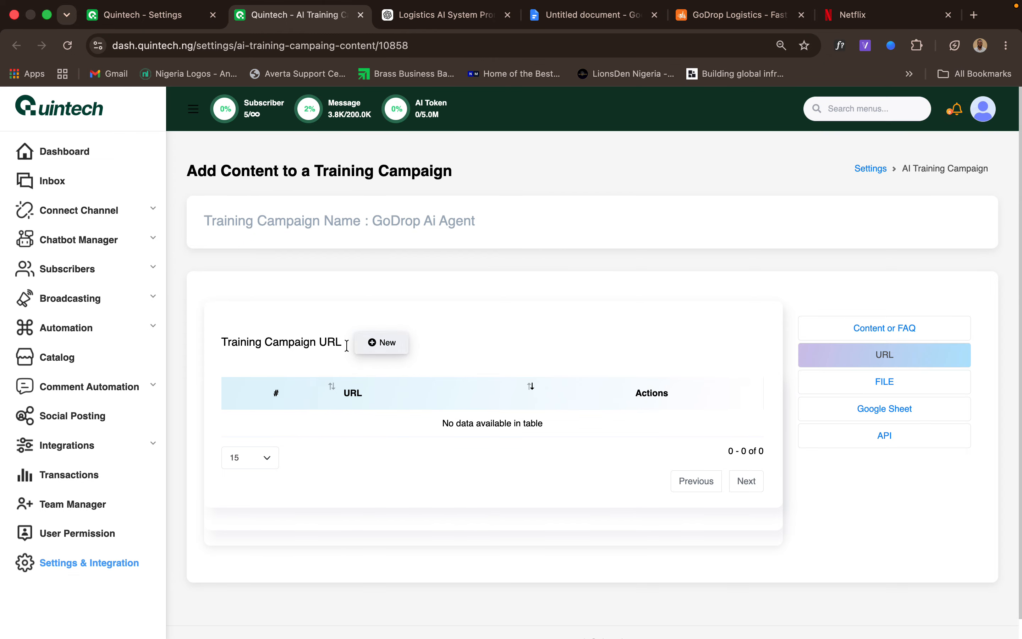
Start a new training URL entry for the campaign and look through the GoDrop website's home page.
click(379, 346)
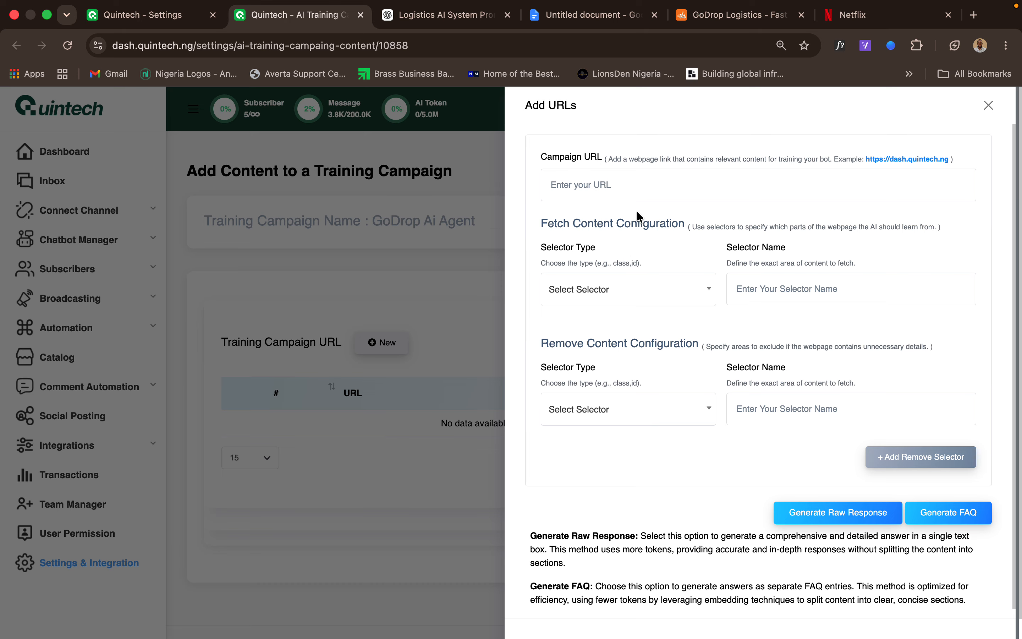
click(652, 185)
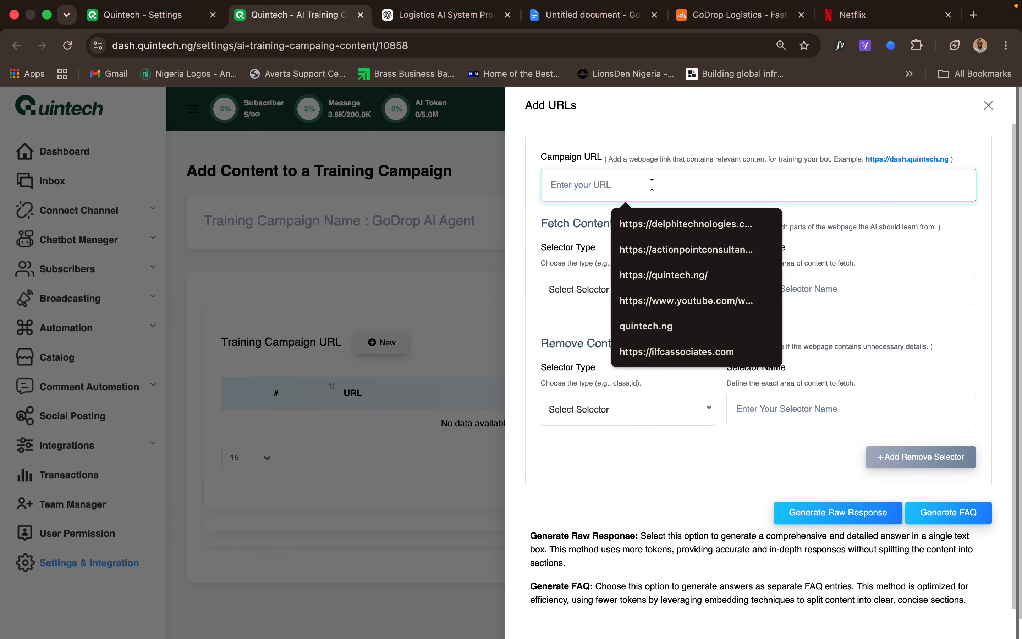
click(729, 16)
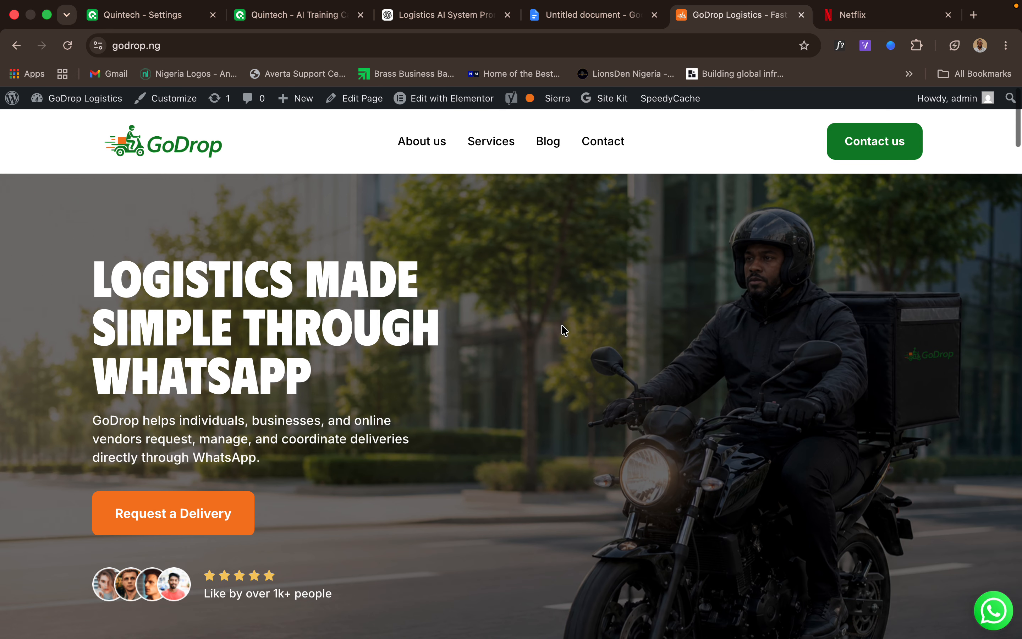
scroll(562, 325, down, 15)
scroll(561, 330, down, 20)
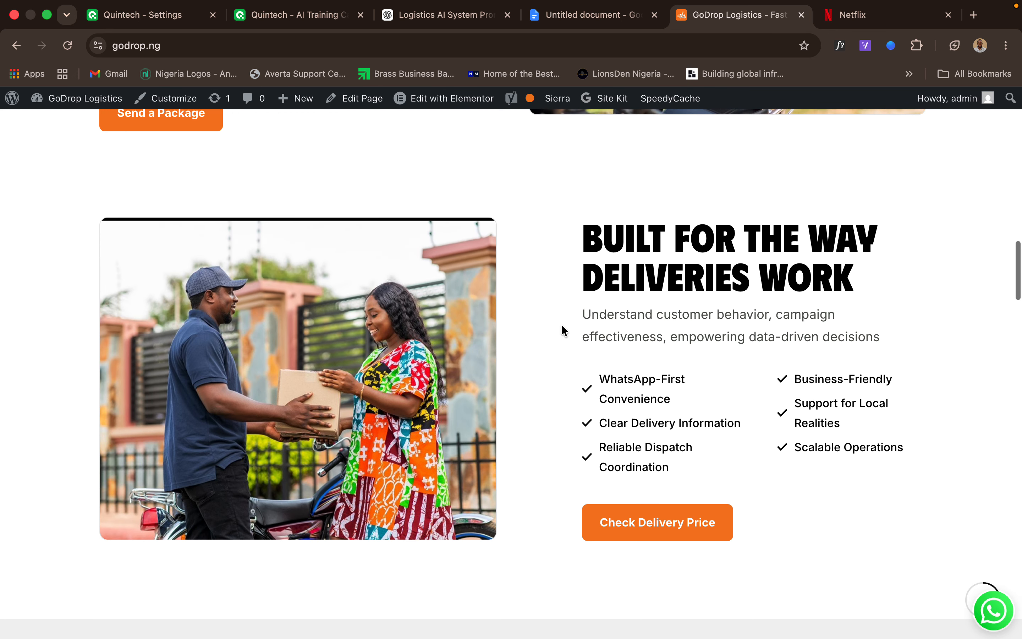
scroll(562, 325, down, 15)
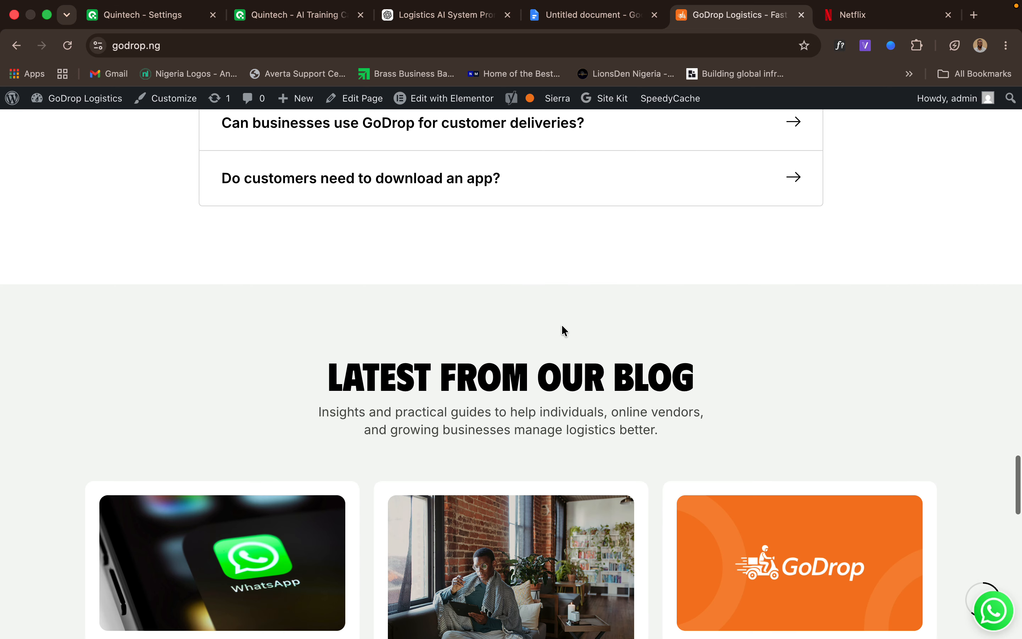
scroll(561, 325, up, 20)
scroll(561, 324, up, 20)
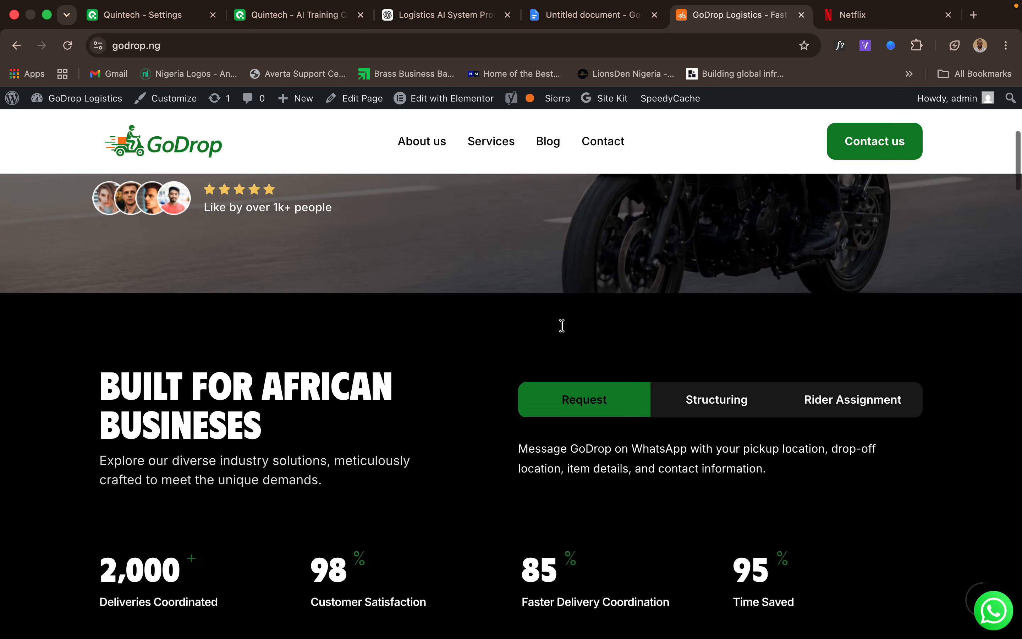
click(410, 45)
key(super+c)
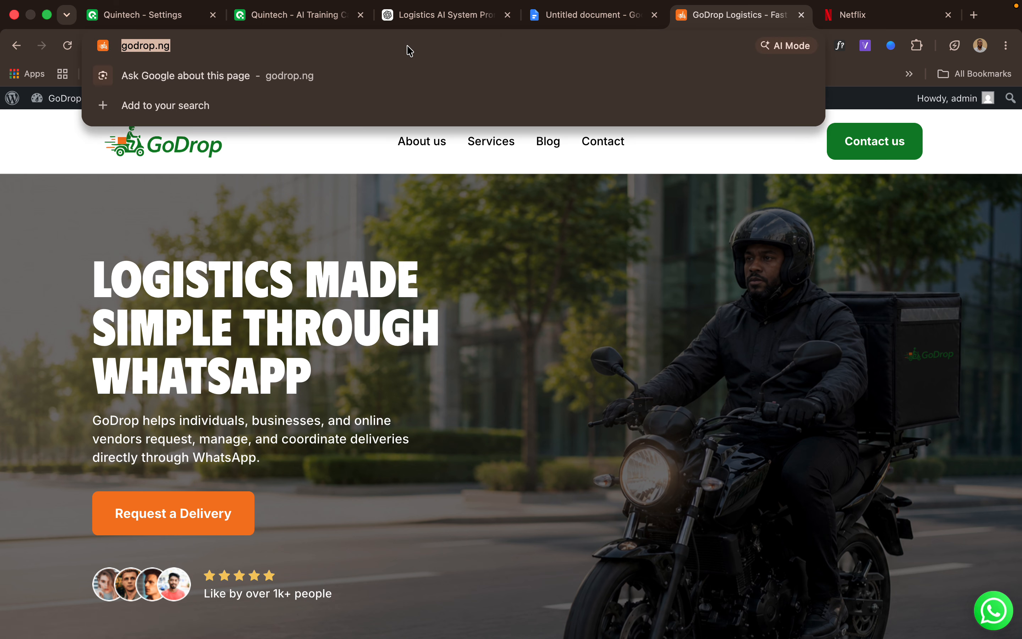
click(279, 16)
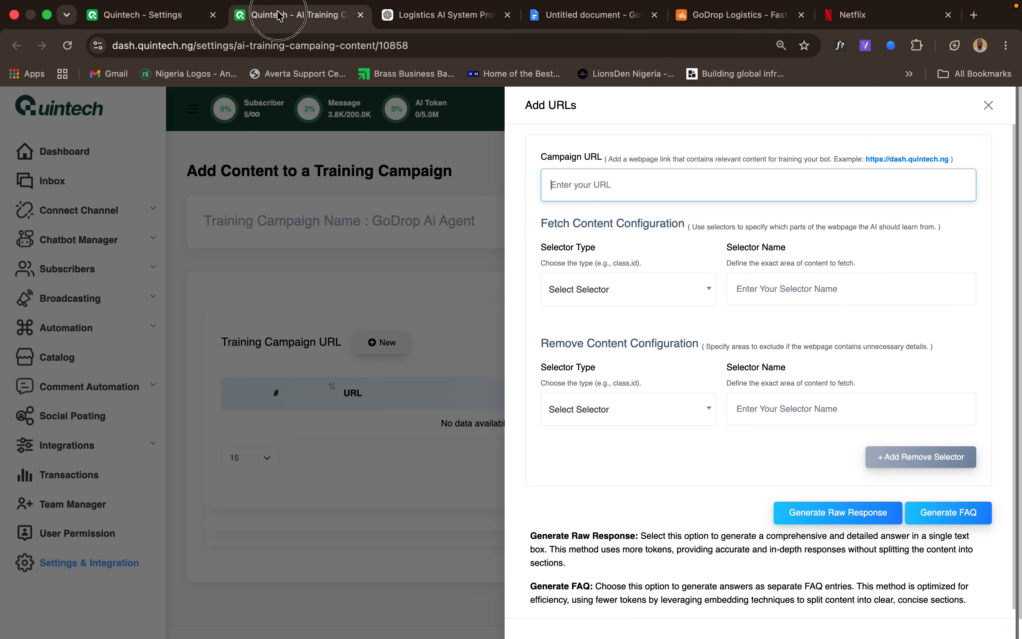
click(666, 192)
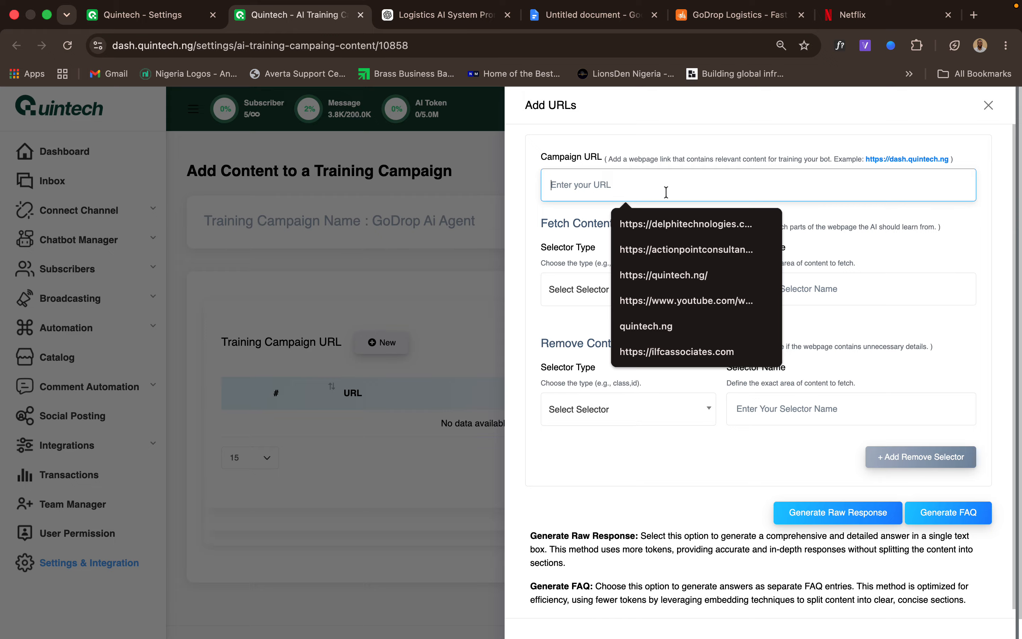
key(super+v)
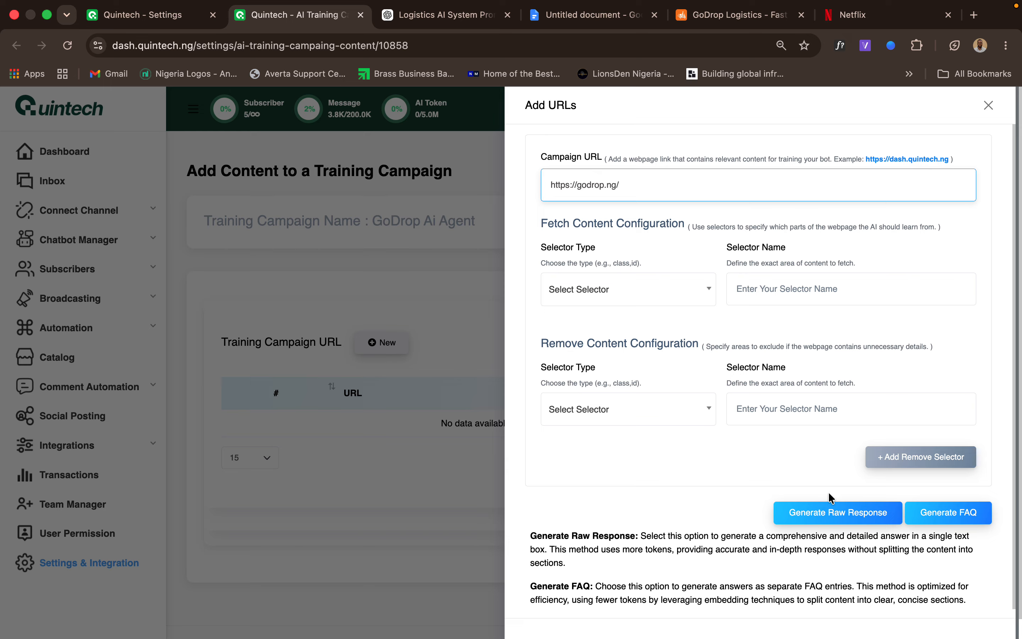
Examine the GoDrop home page's sections and site navigation as source material, and return to the URL entry.
click(874, 513)
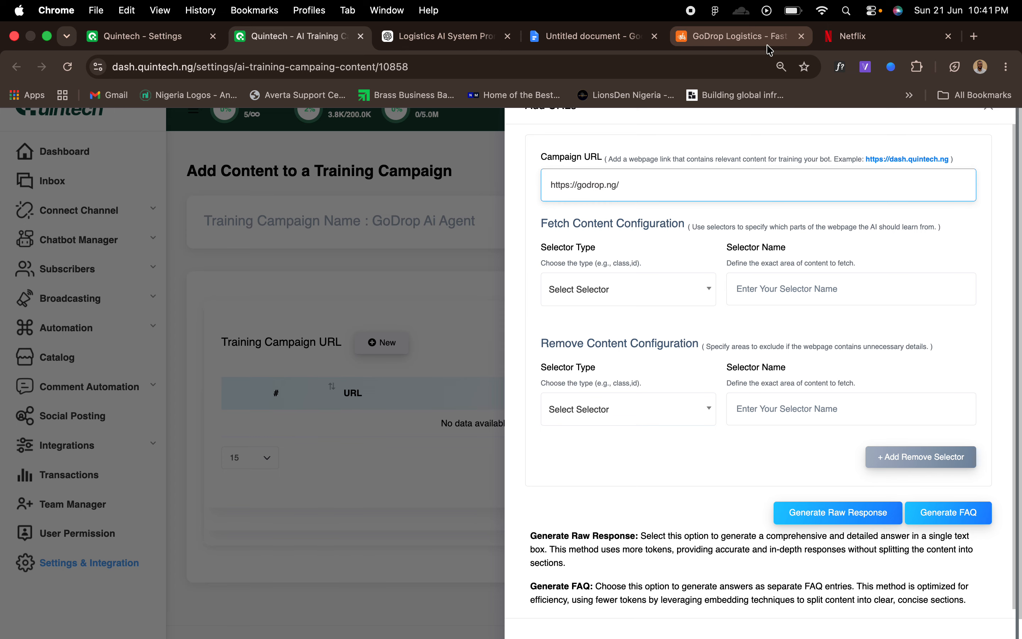
click(765, 46)
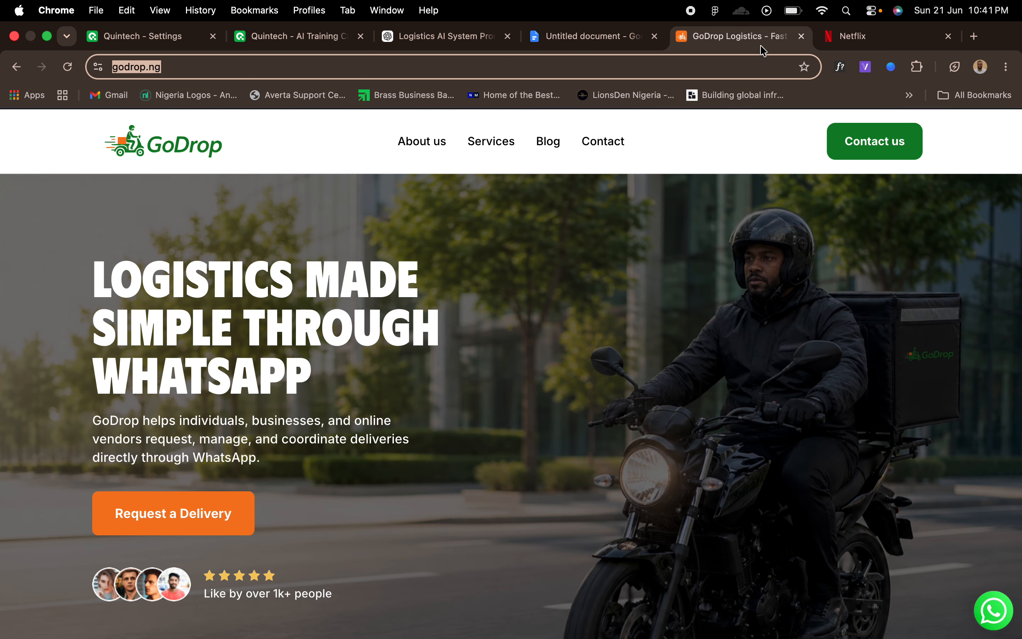
click(698, 210)
scroll(701, 209, down, 5)
scroll(702, 209, down, 20)
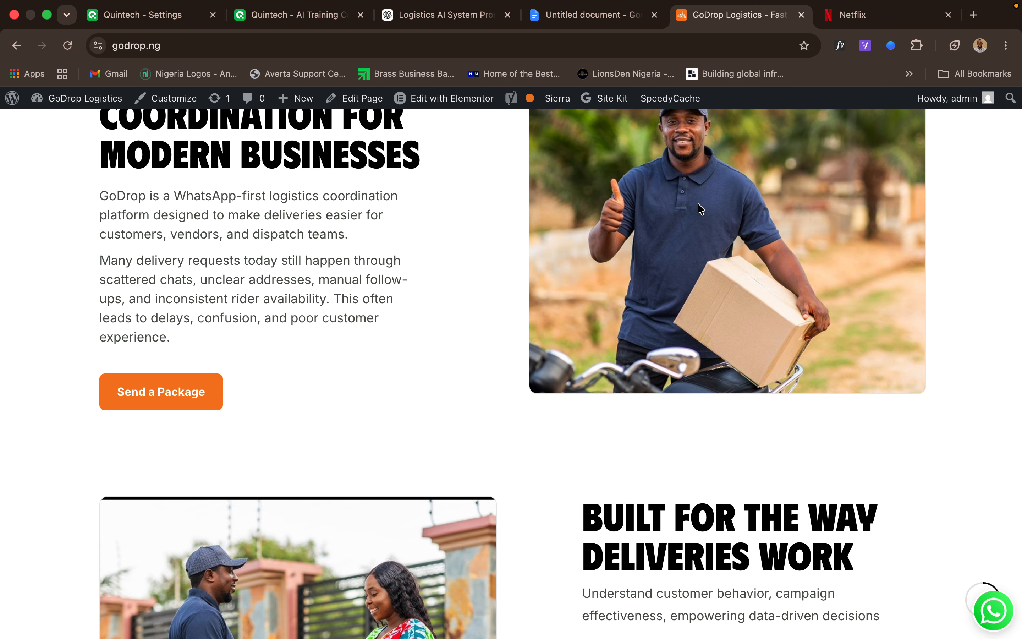
scroll(701, 210, up, 15)
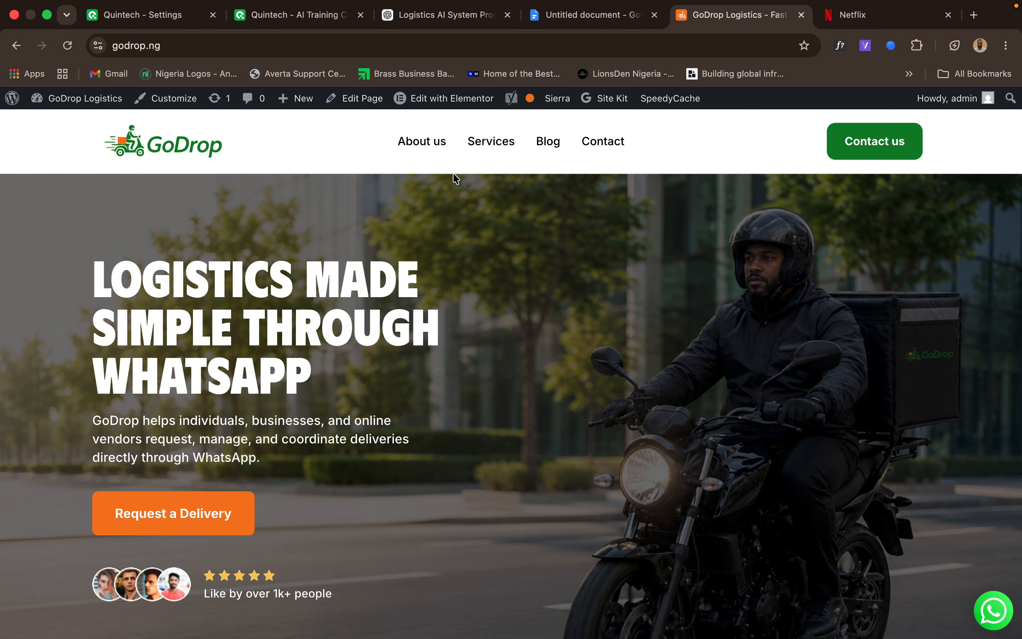
click(316, 17)
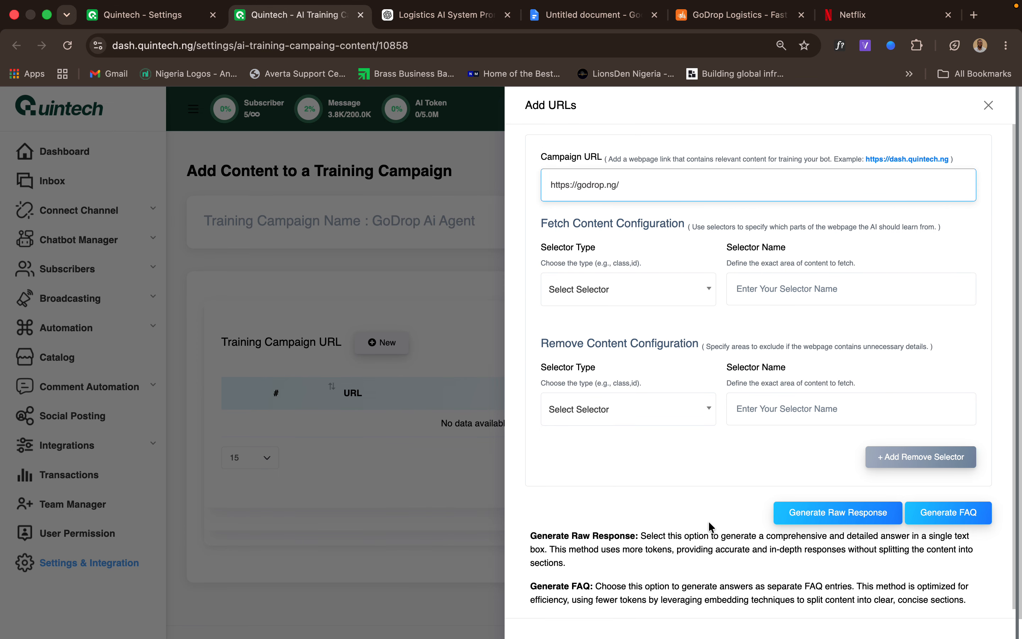
scroll(684, 541, down, 1)
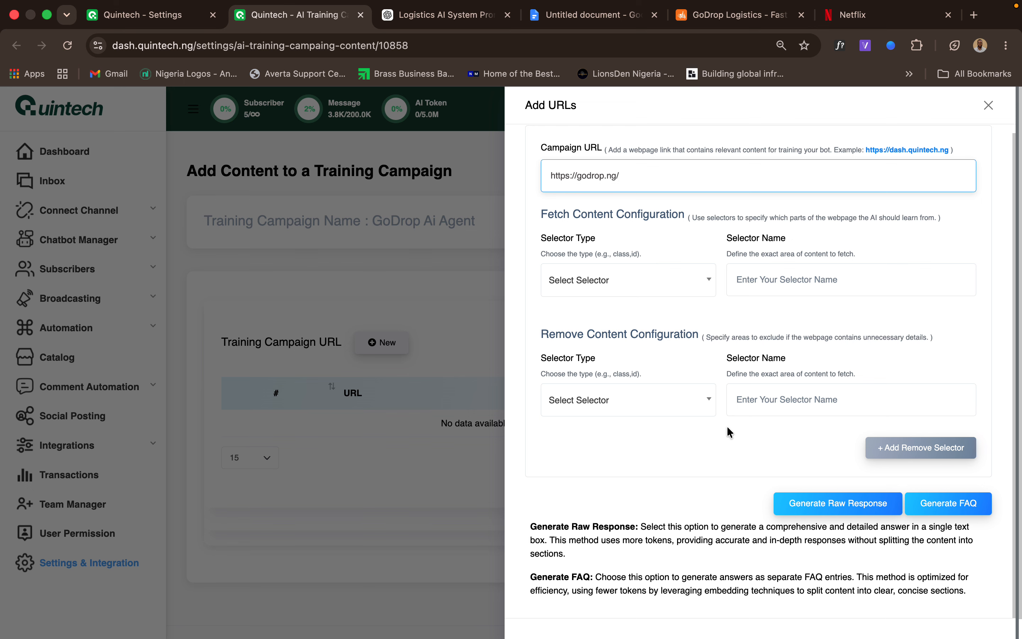
scroll(728, 430, up, 1)
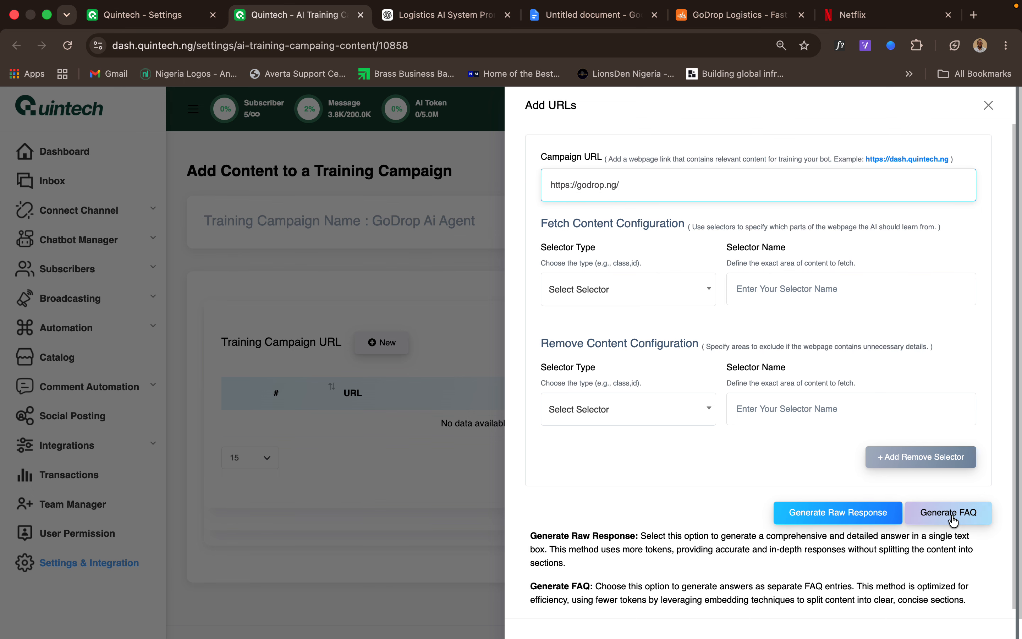
click(953, 520)
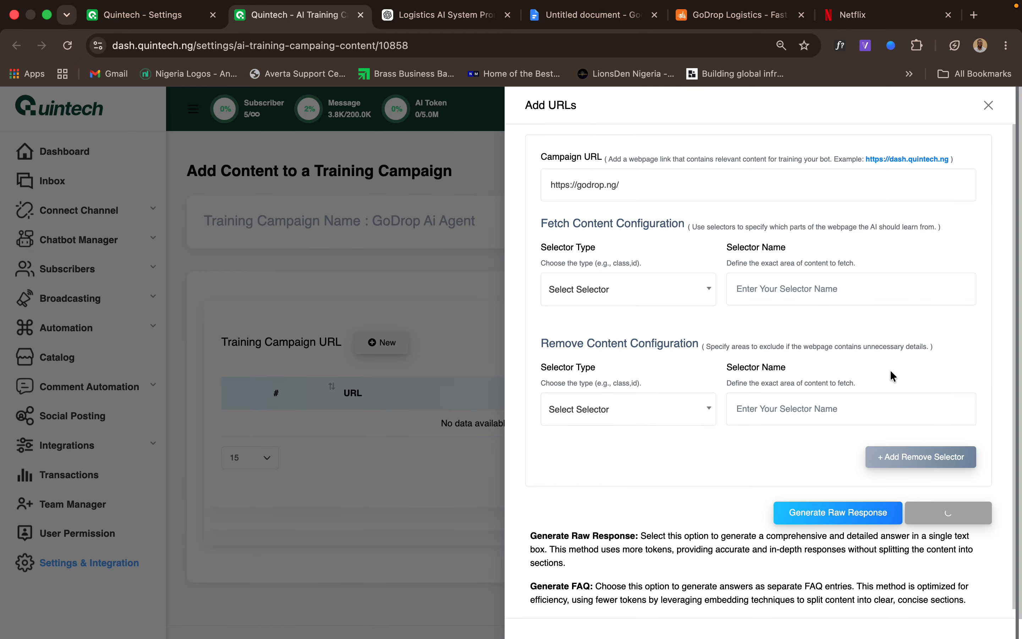
click(729, 18)
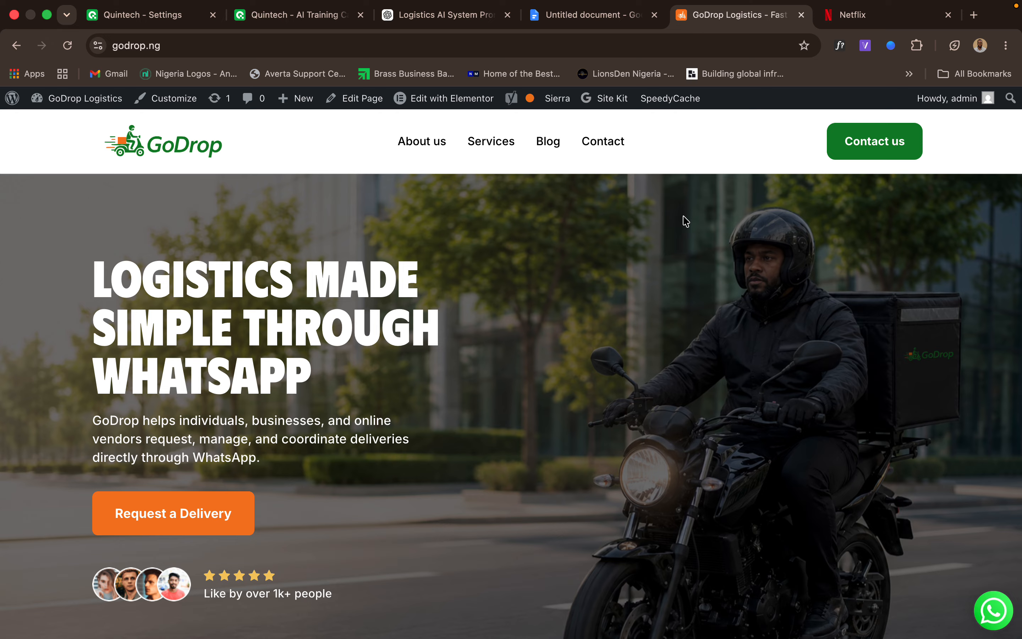
click(306, 22)
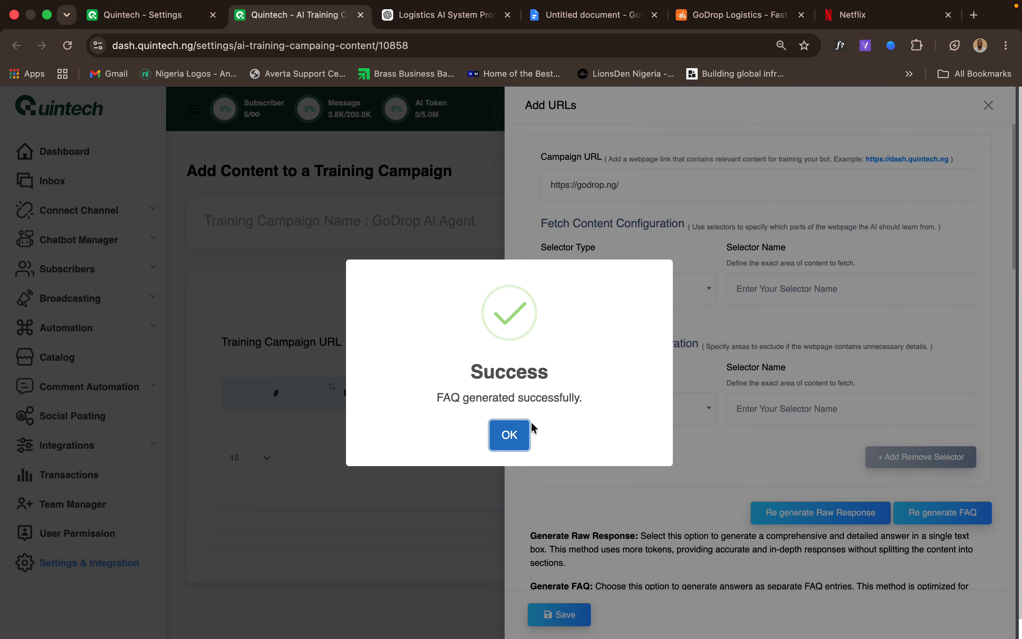
click(510, 435)
Review the generated FAQ entries about GoDrop's services, delivery requests and pricing through to the last one.
scroll(718, 380, down, 10)
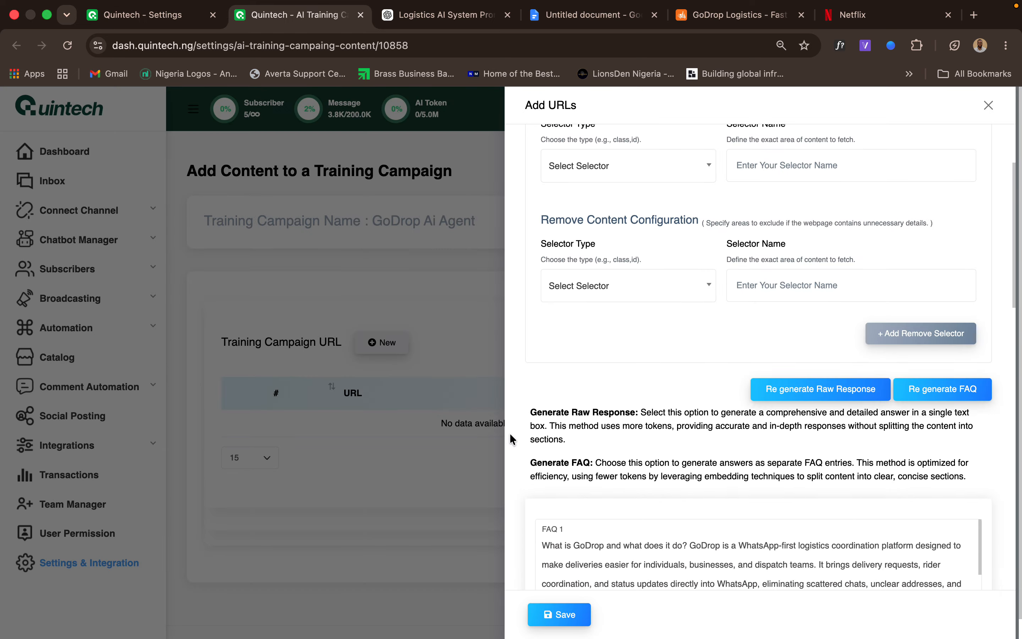
scroll(755, 370, down, 5)
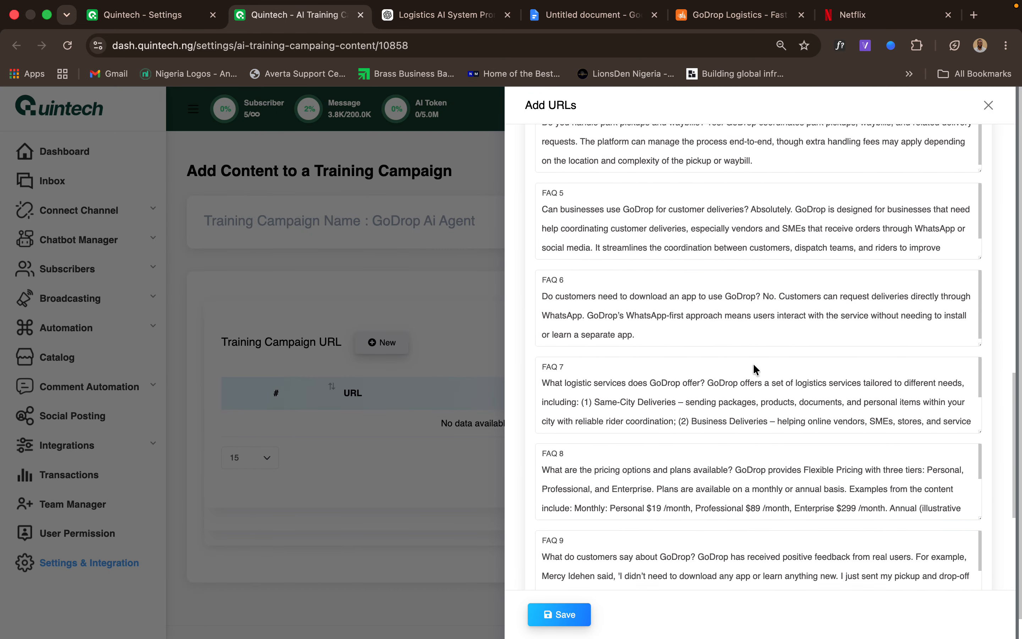
scroll(813, 409, down, 4)
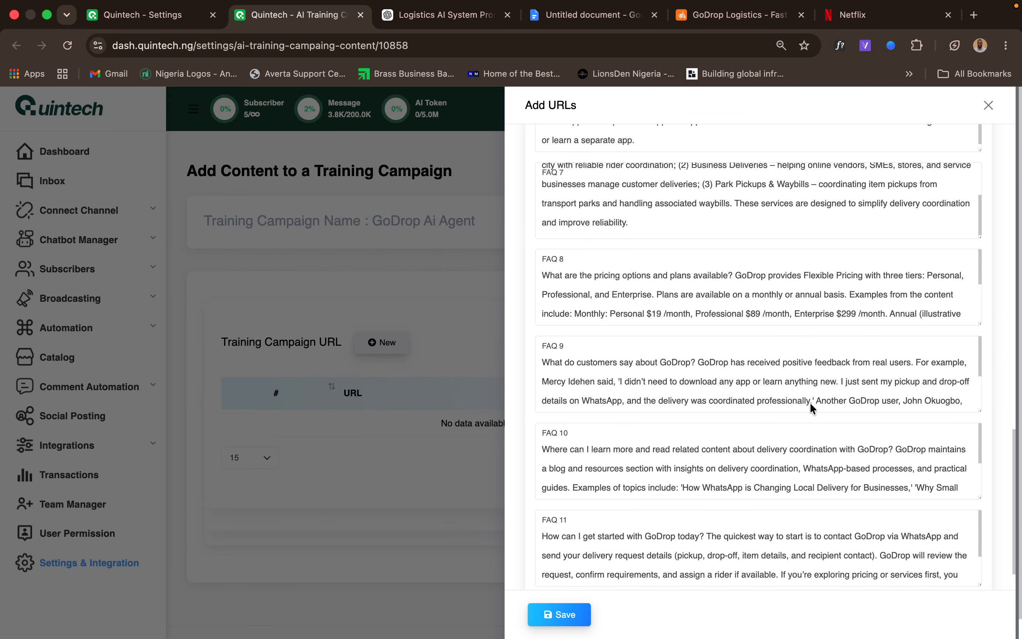
scroll(922, 392, up, 12)
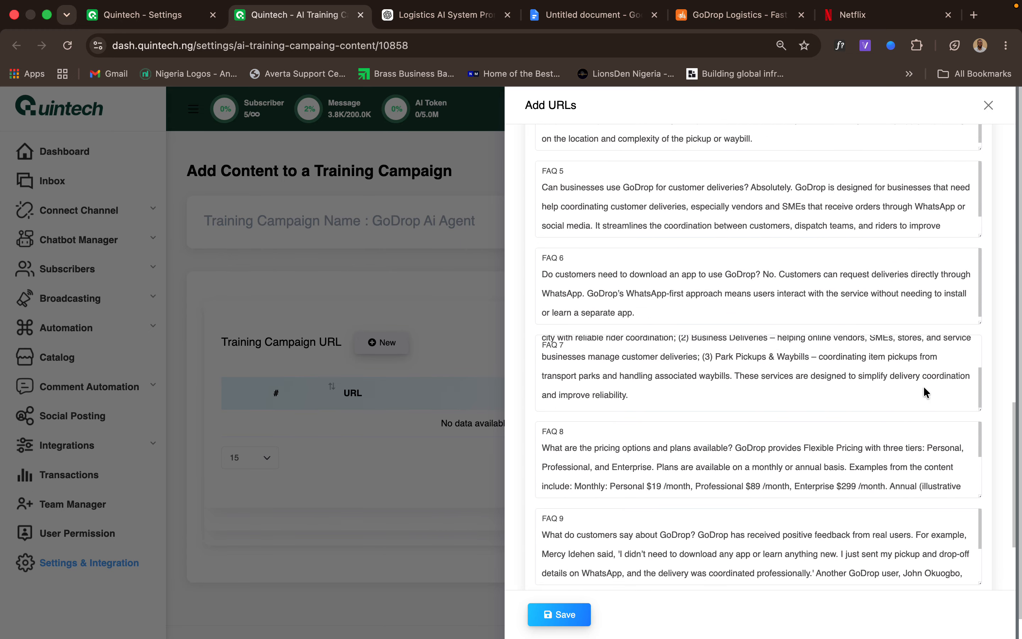
scroll(761, 437, up, 2)
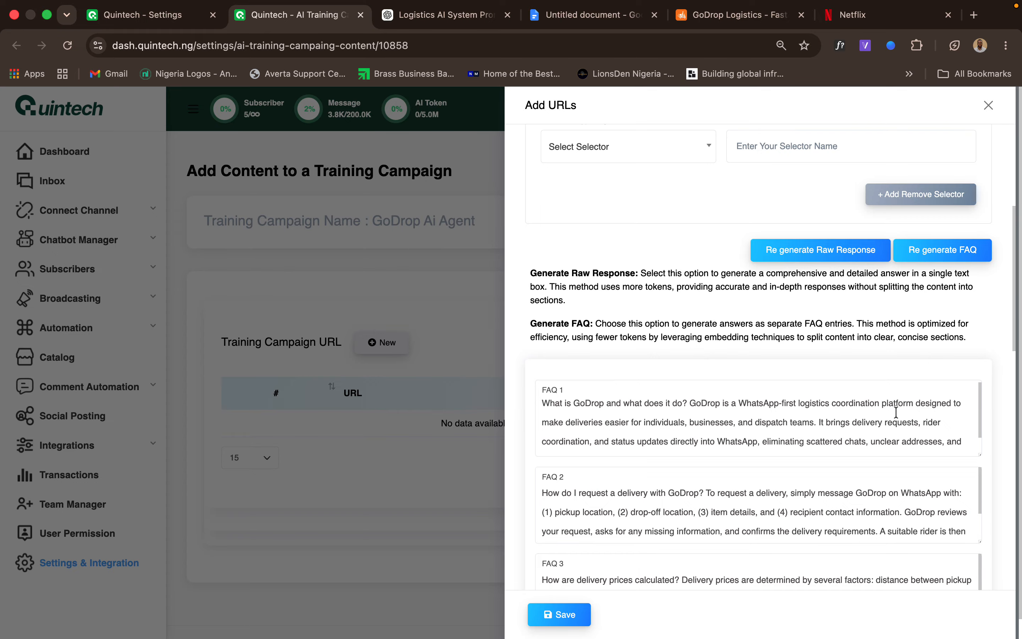
scroll(784, 440, down, 1)
scroll(785, 440, down, 3)
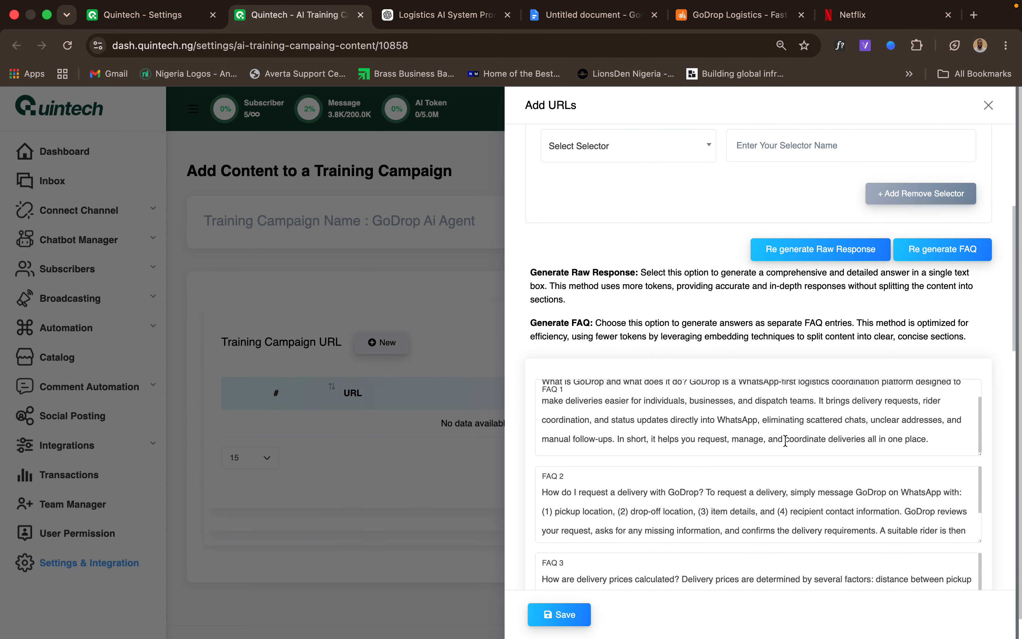
scroll(813, 435, down, 2)
scroll(813, 435, down, 10)
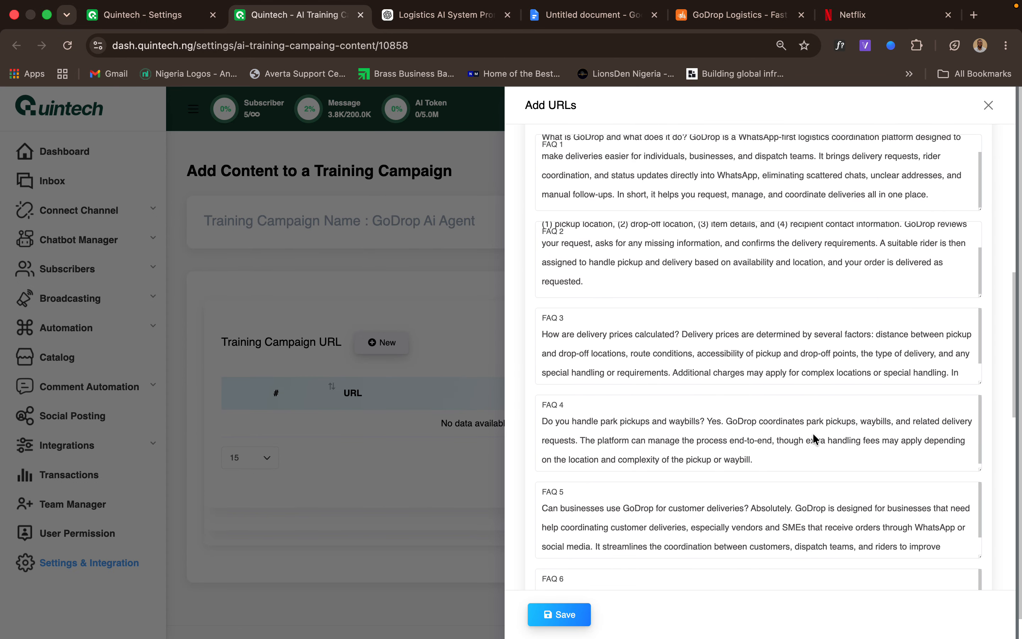
scroll(811, 432, down, 5)
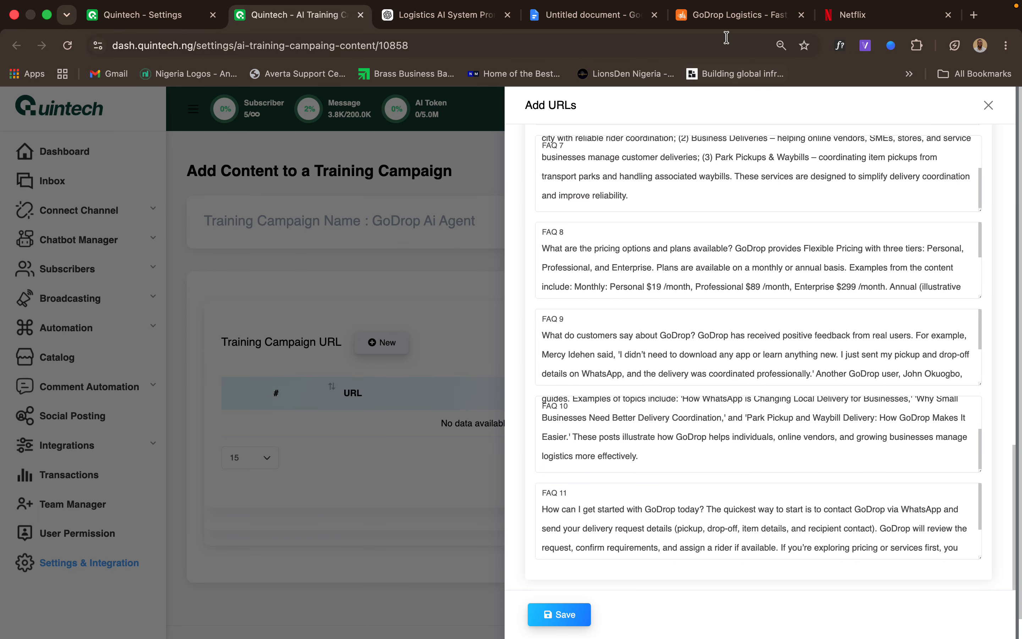
click(725, 22)
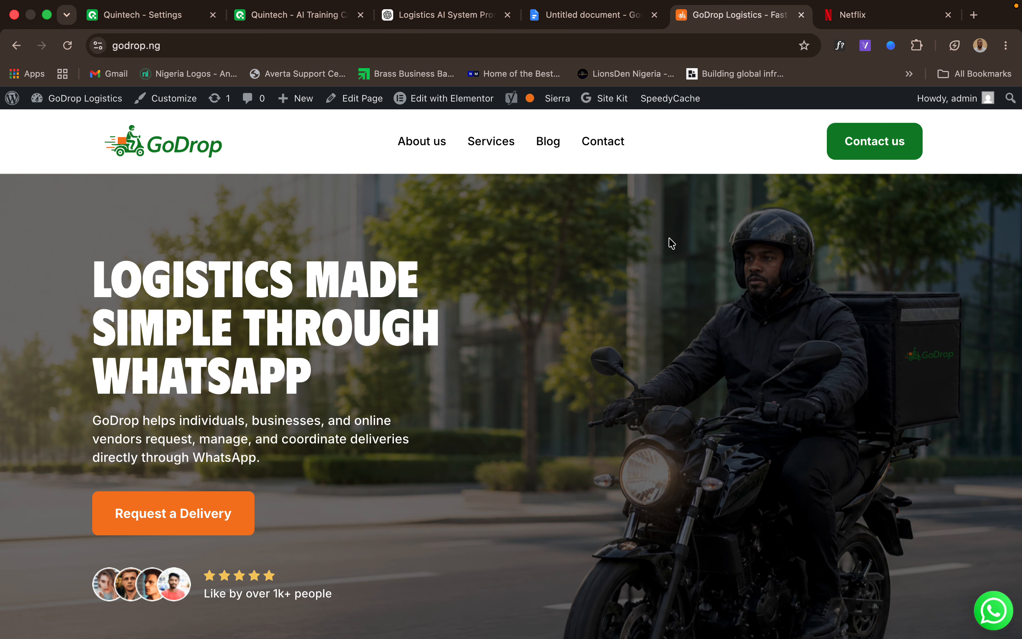
click(287, 21)
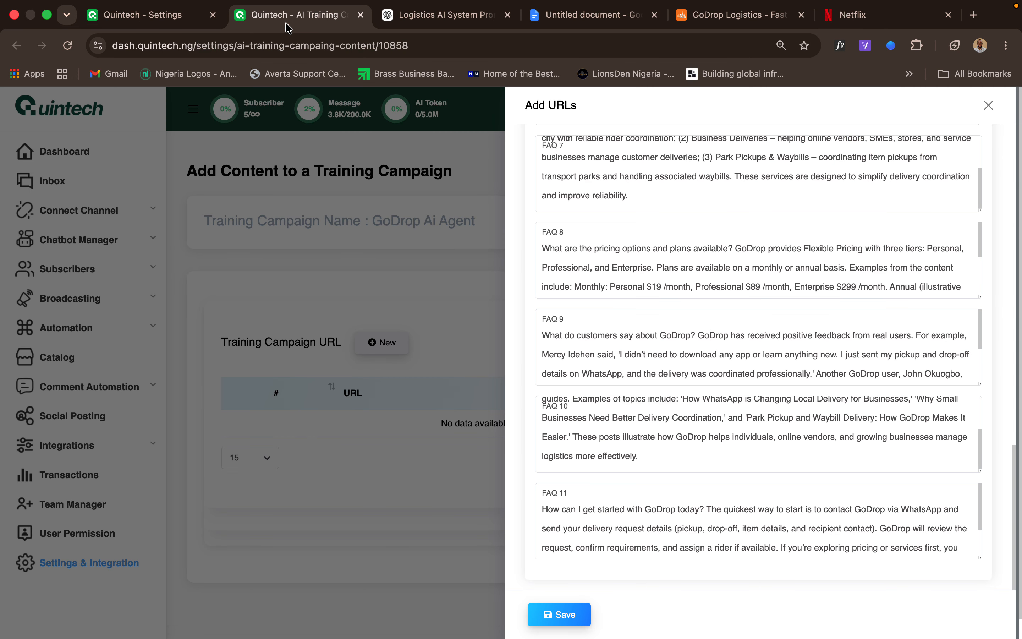
click(776, 342)
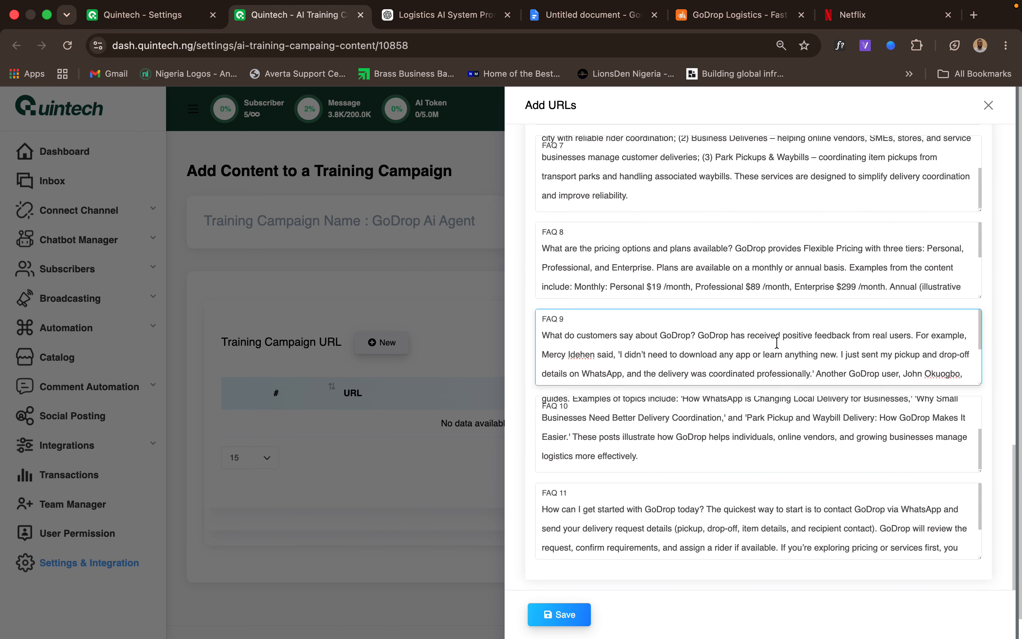
scroll(776, 342, up, 20)
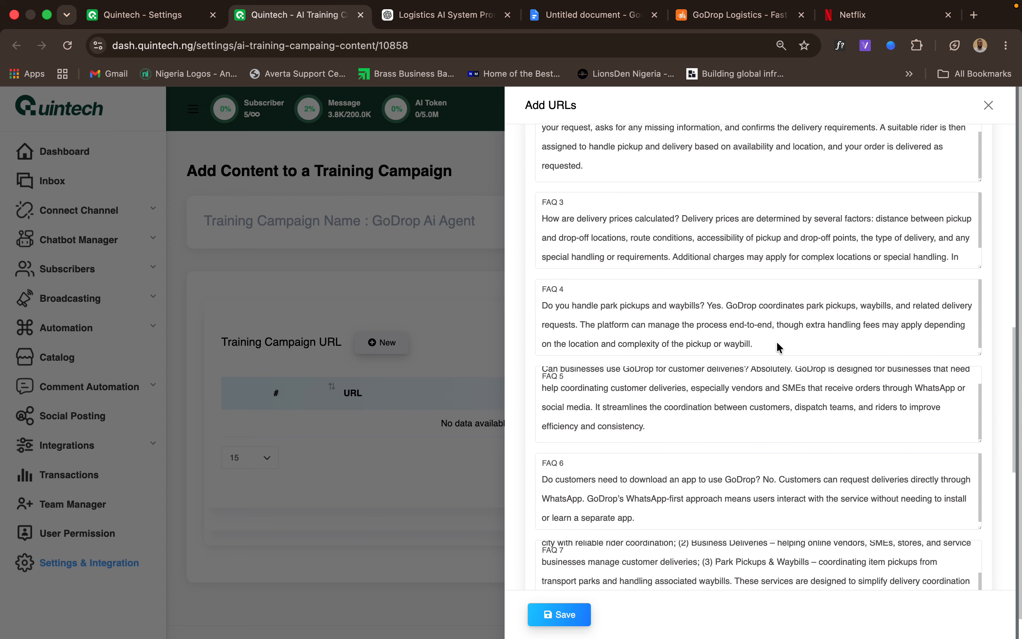
scroll(779, 346, up, 5)
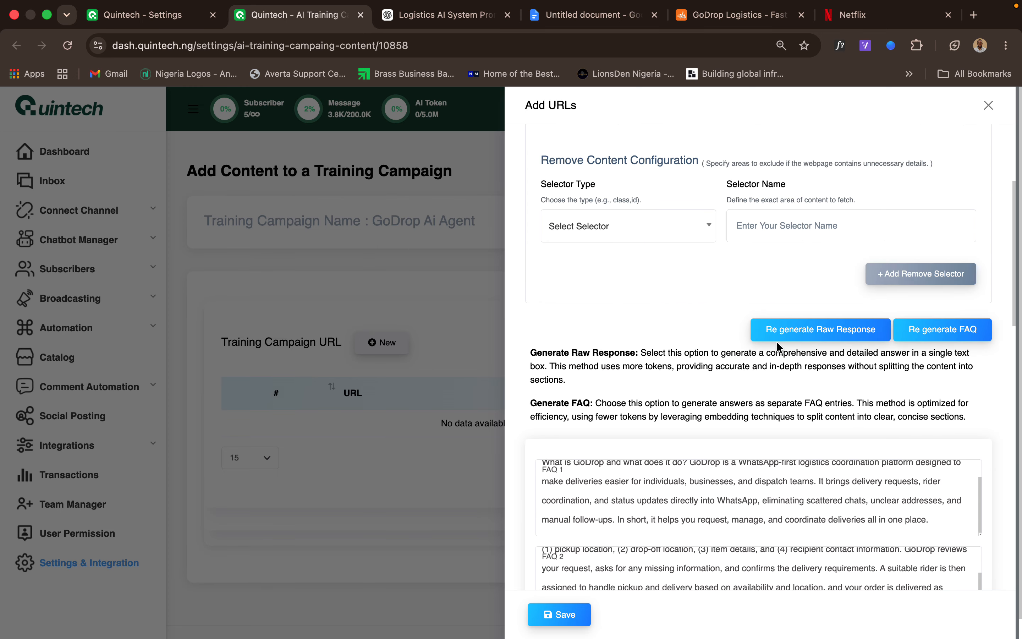
click(578, 616)
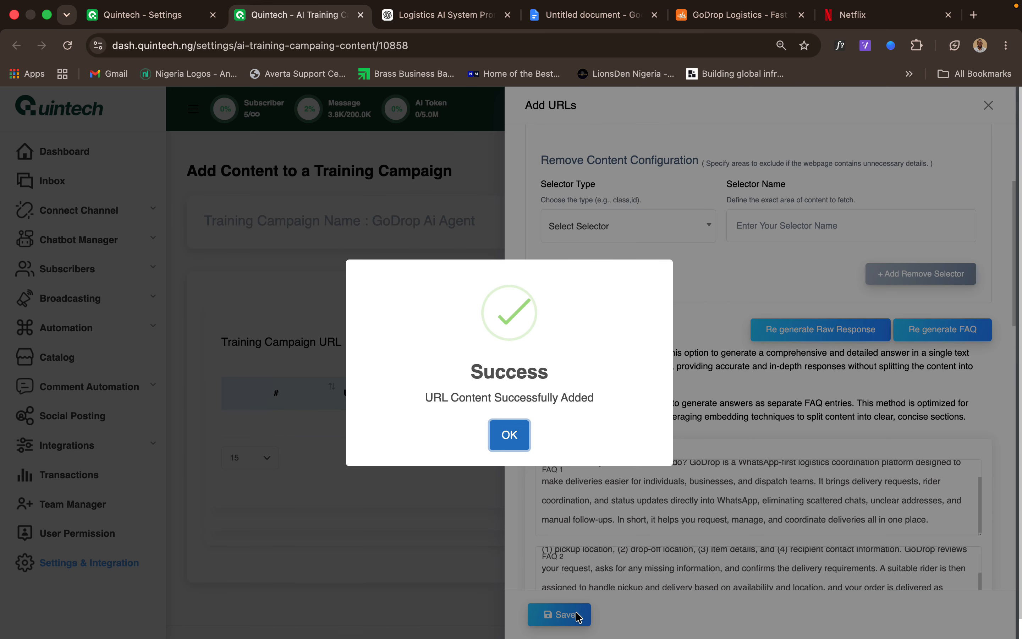
click(510, 435)
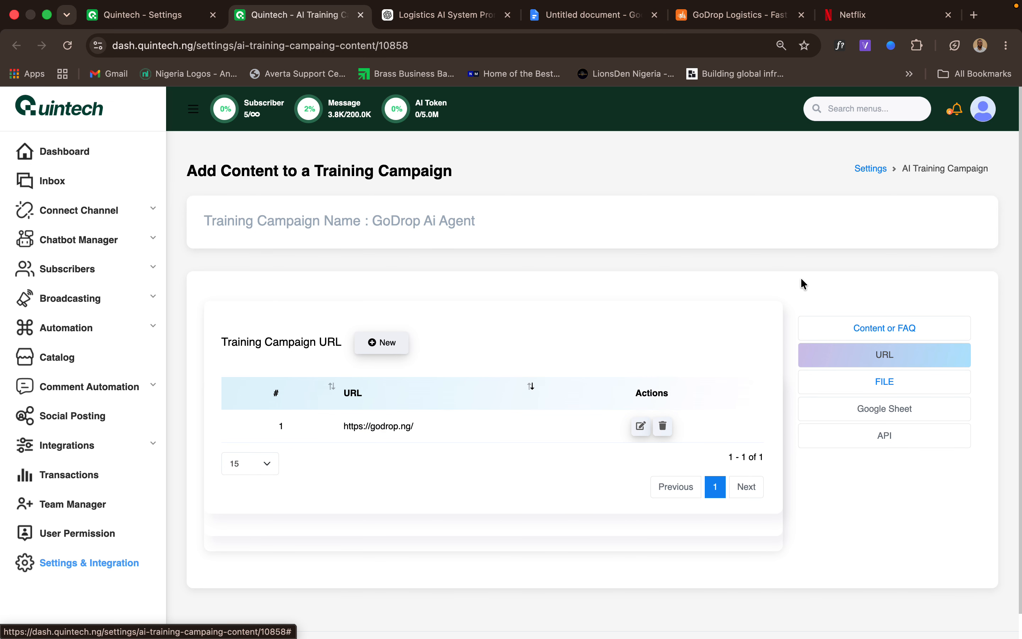
Start a Content or FAQ entry in the GoDrop Ai Agent campaign with the question "What are your busines hours?".
click(899, 334)
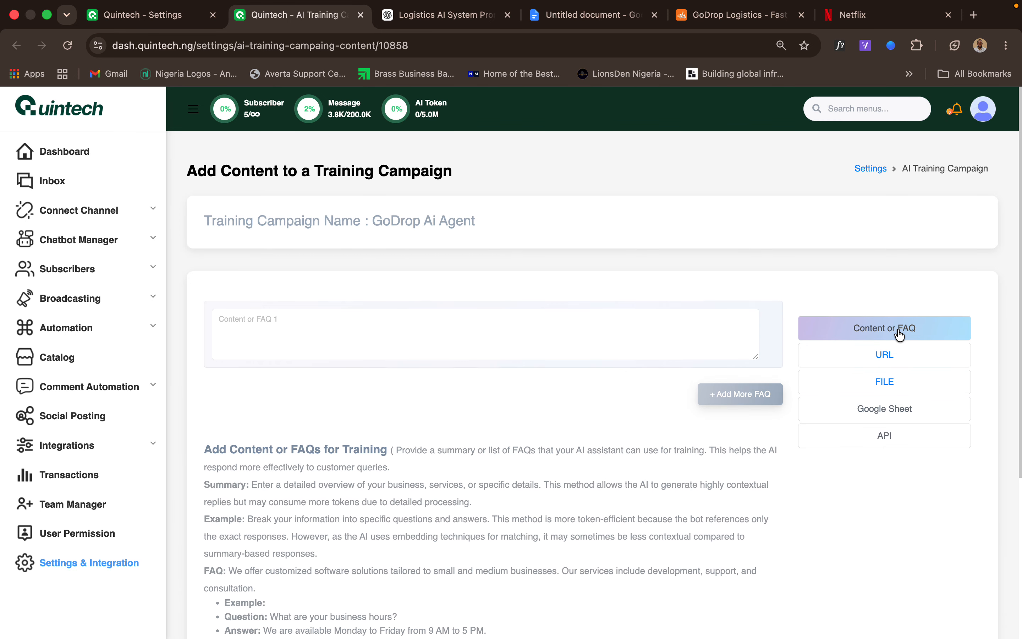
click(497, 321)
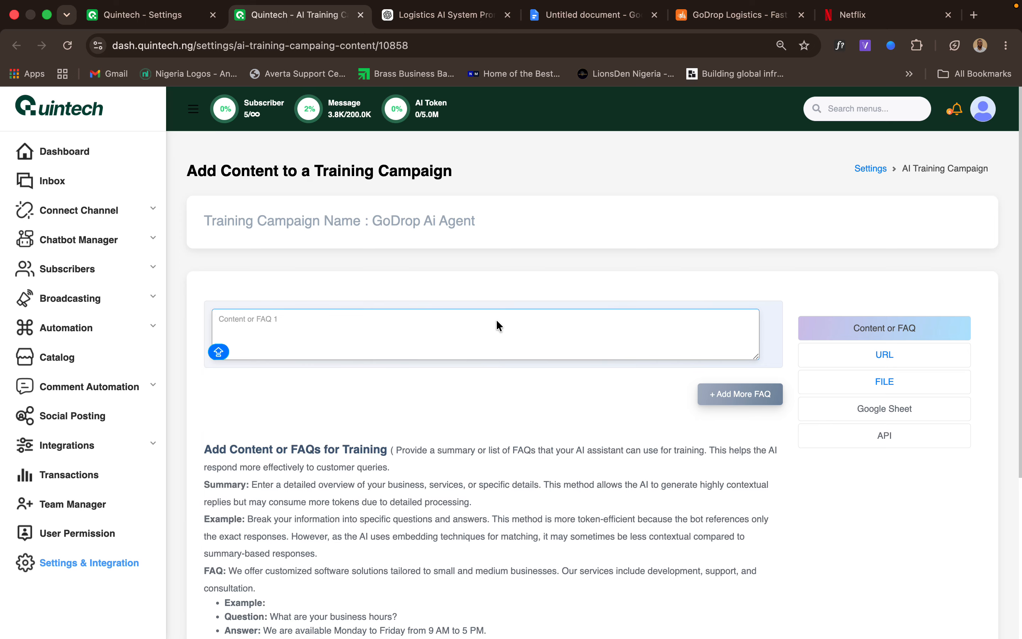
text(What a)
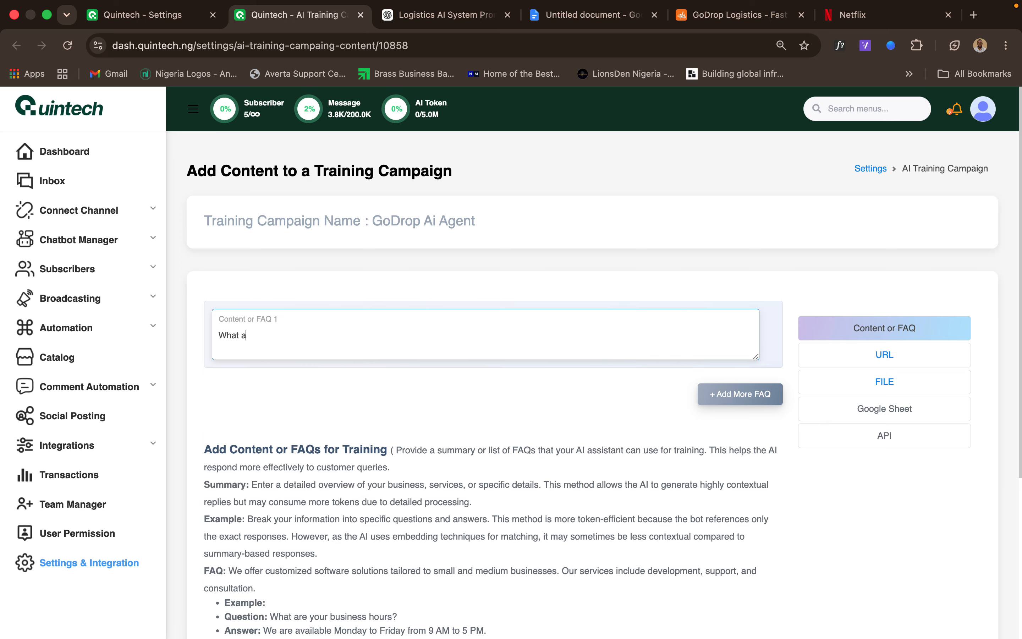
text(re your busin)
text(ess)
key(BackSpace)
key(BackSpace)
key(BackSpace)
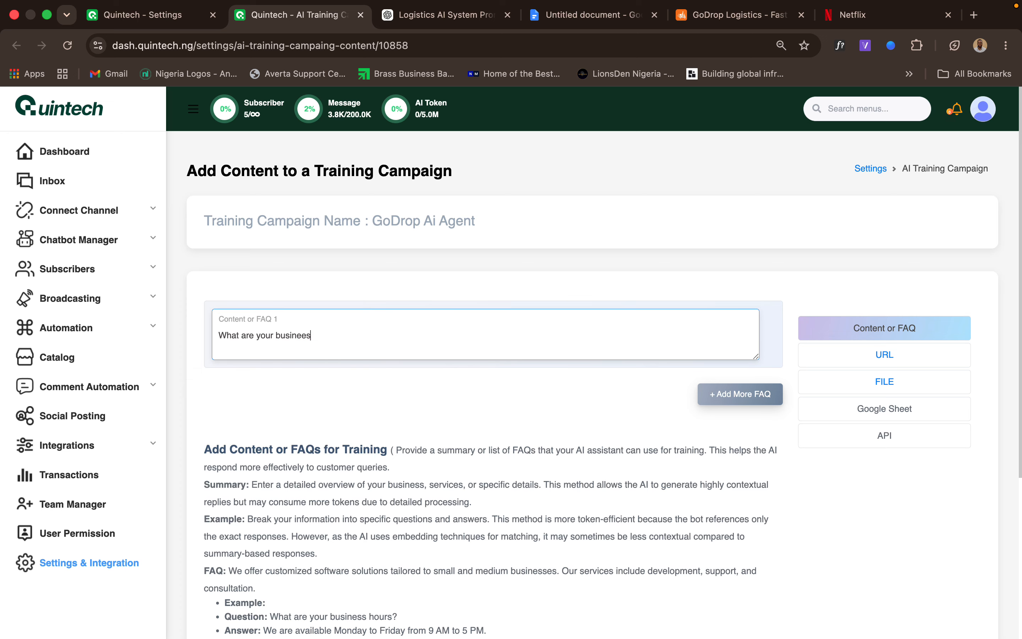
text(s hours?)
key(Return)
key(Return)
Add the answer "Our business hour is 9am - 10PM" and correct the spelling of "business" in the FAQ question.
text(Qur business)
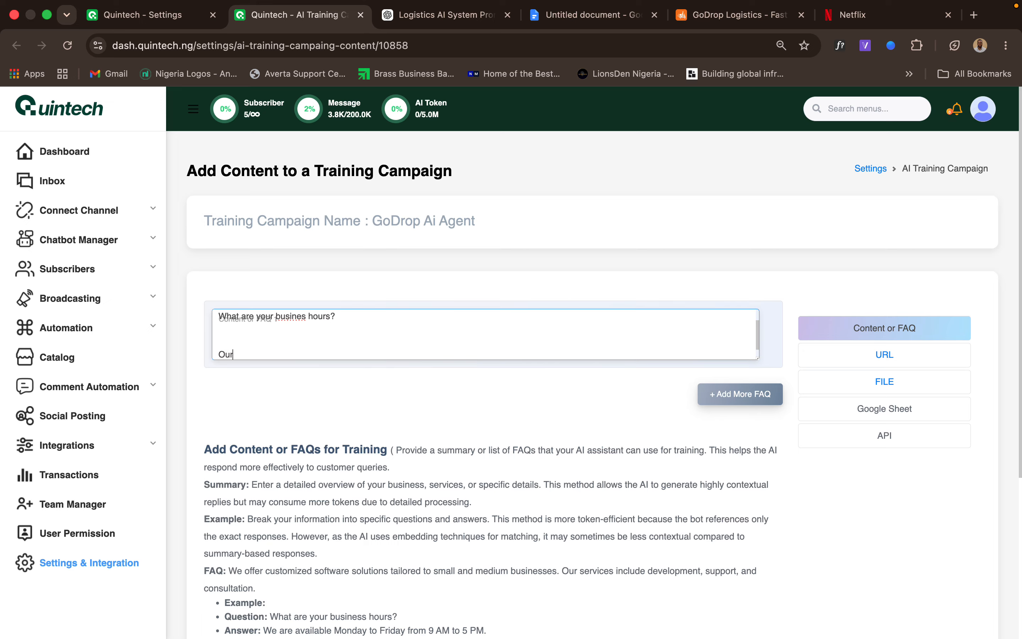
text( clo)
key(BackSpace)
key(BackSpace)
key(BackSpace)
text(hour is 9am - 10 PM)
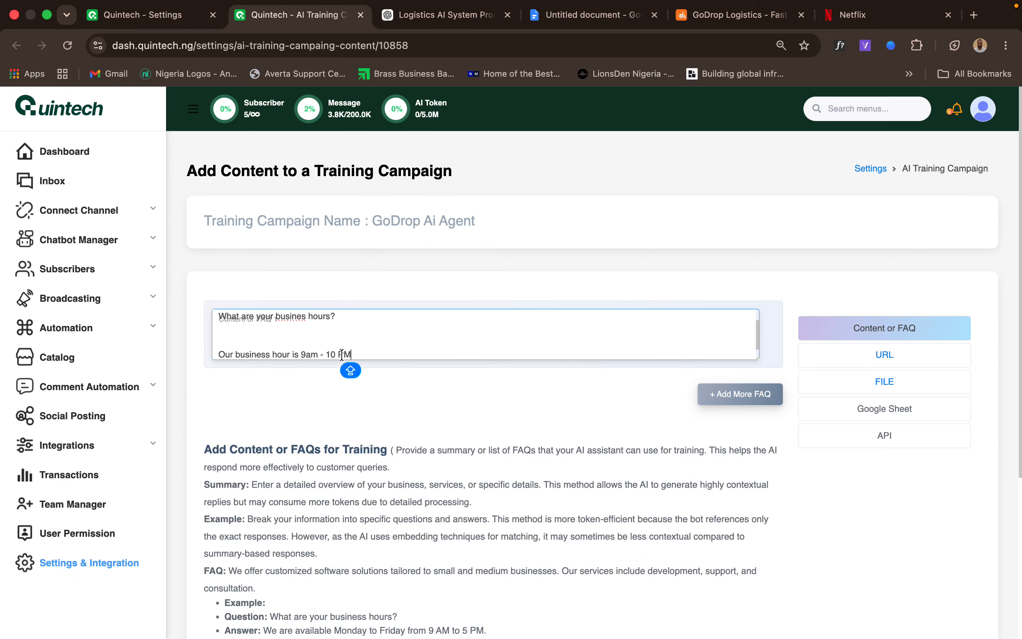
click(337, 354)
key(BackSpace)
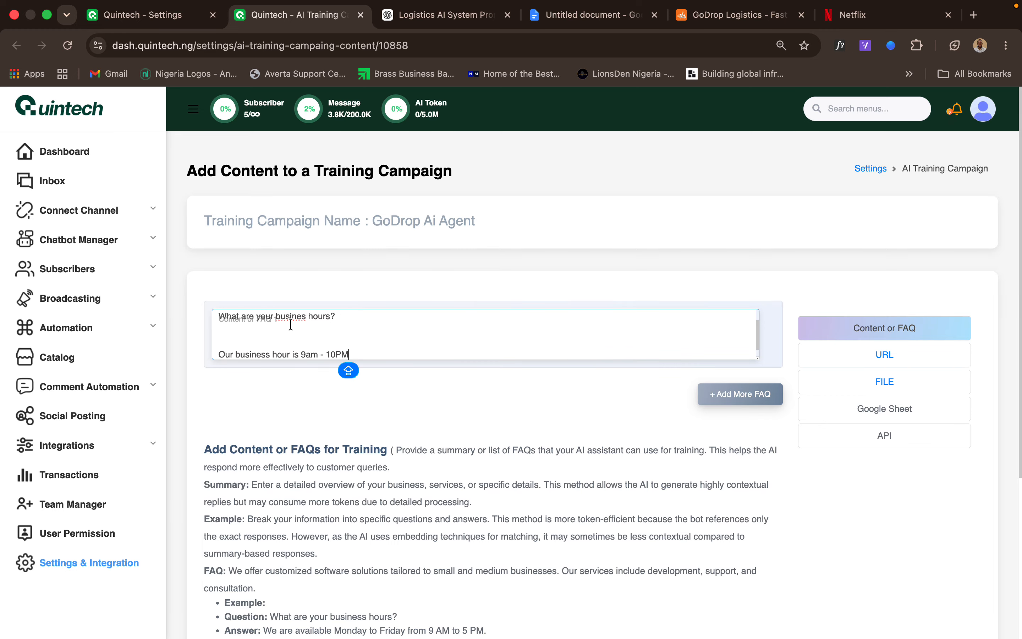
right_click(292, 318)
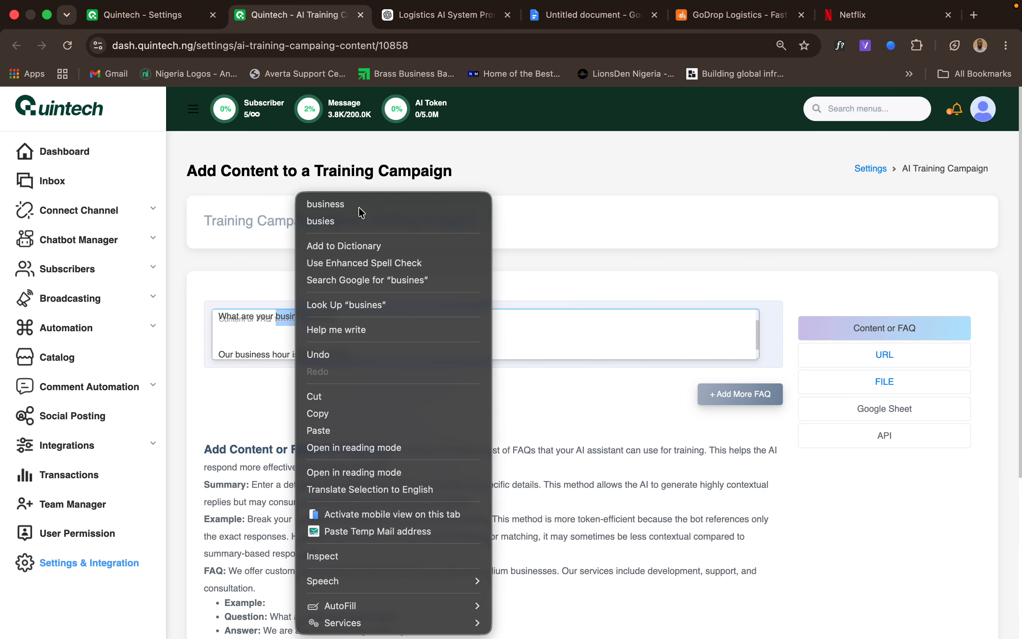
click(325, 204)
click(602, 393)
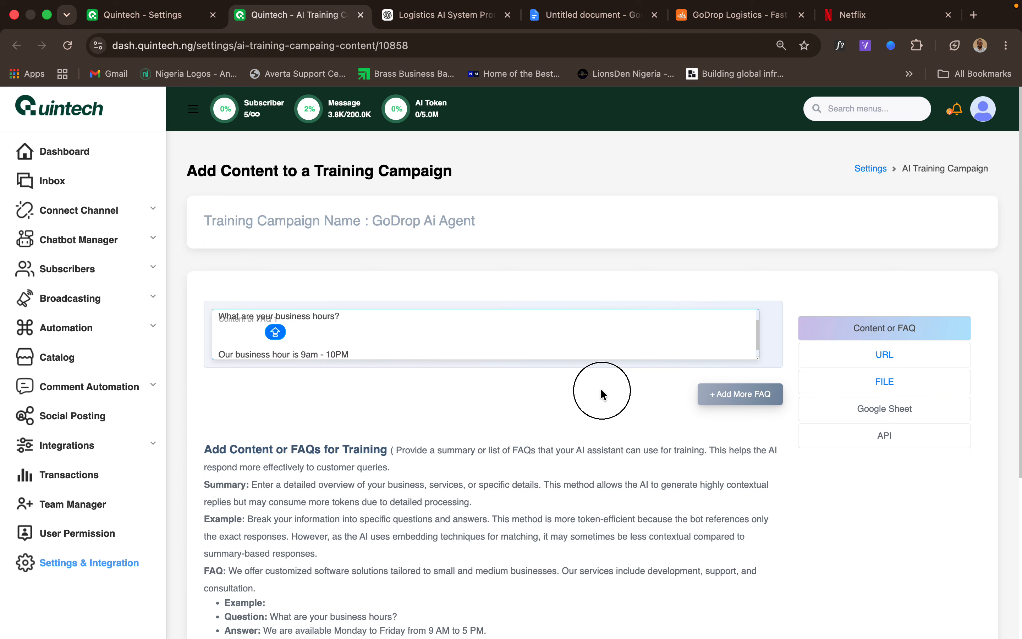
click(724, 397)
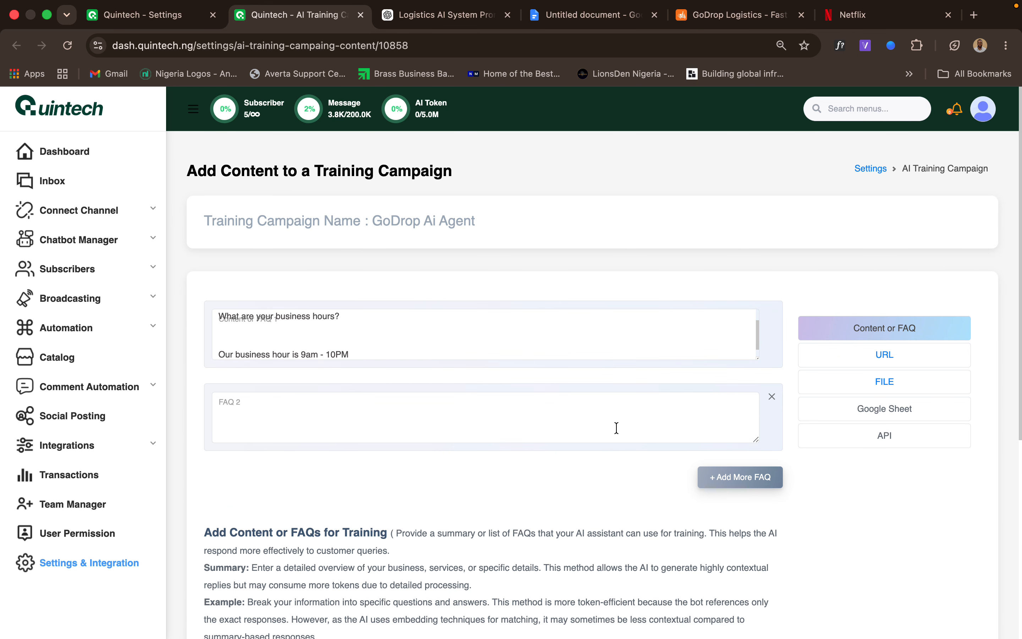
click(574, 426)
click(771, 397)
Save the business hours FAQ to the GoDrop Ai Agent training campaign.
scroll(623, 436, down, 5)
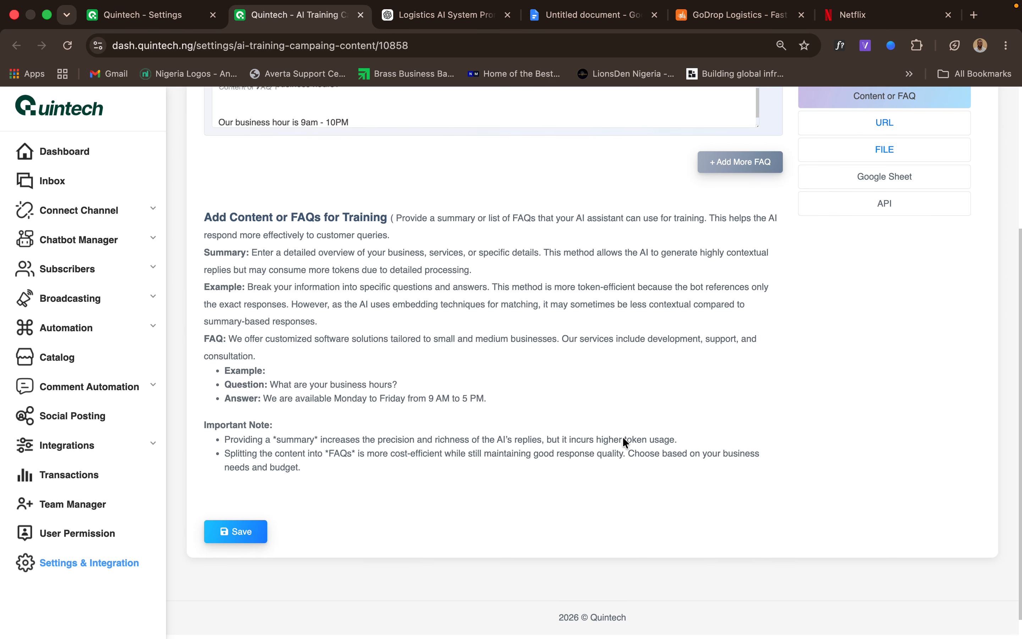
click(249, 536)
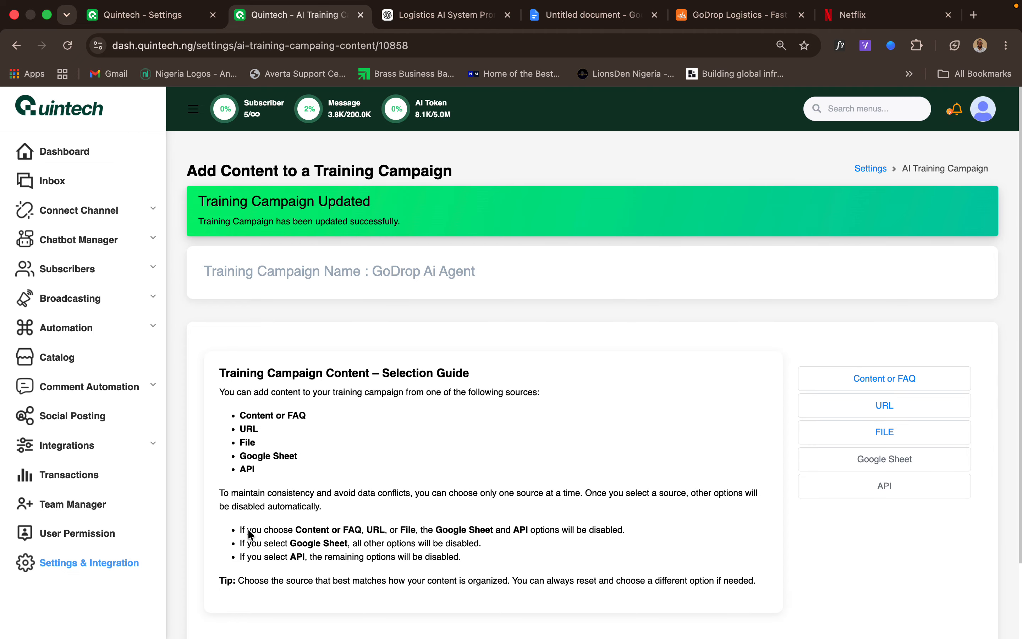
scroll(605, 443, down, 3)
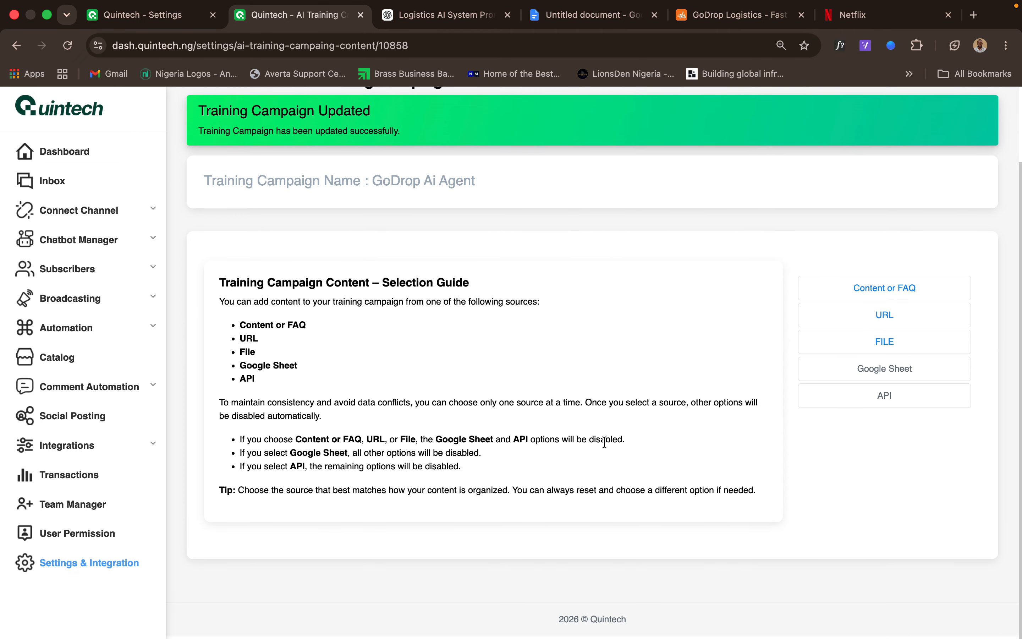
scroll(605, 443, up, 3)
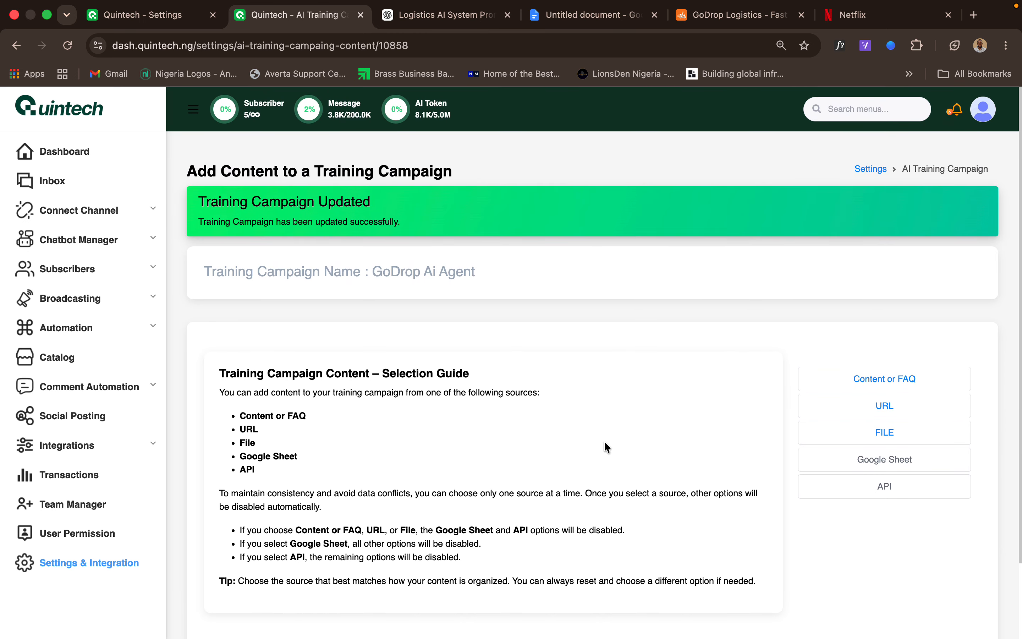
Enable the AI Agent for the GoDrop Logistic WhatsApp bot and assign it the GoDrop Ai Agent training campaign.
click(107, 212)
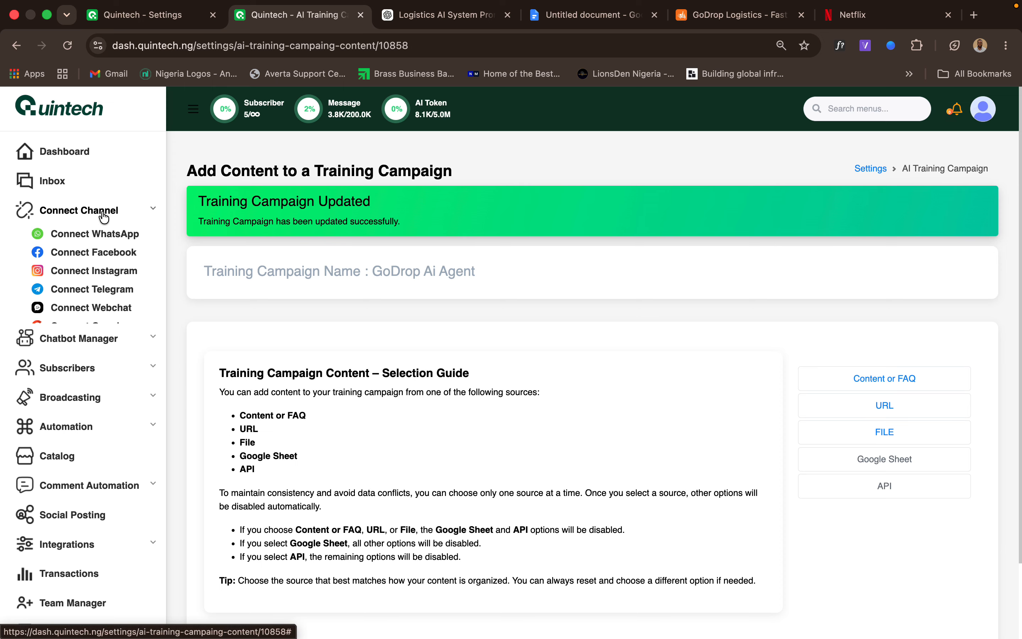
click(84, 349)
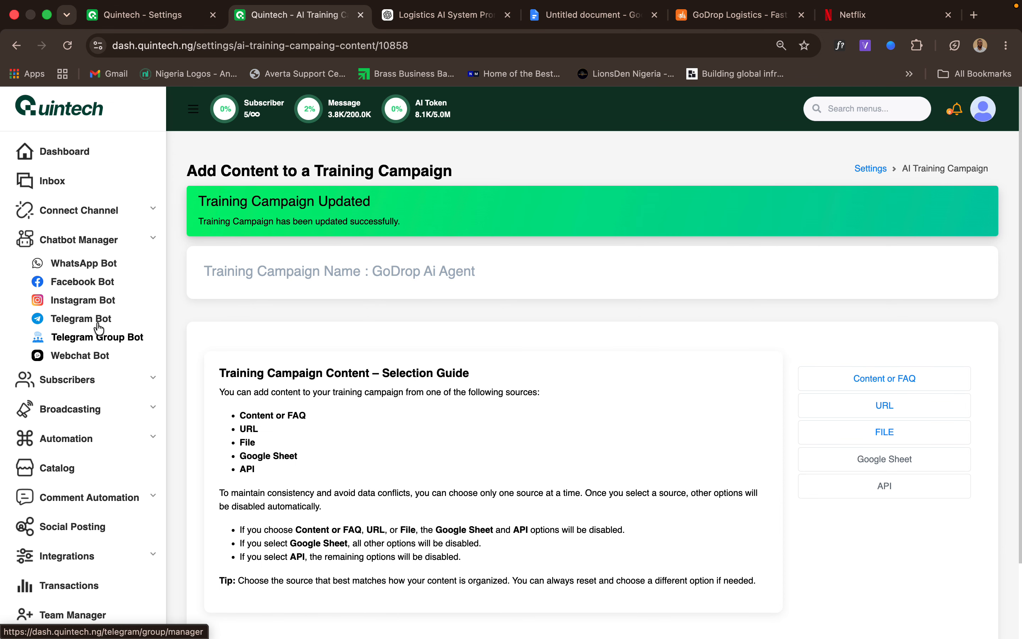
click(96, 265)
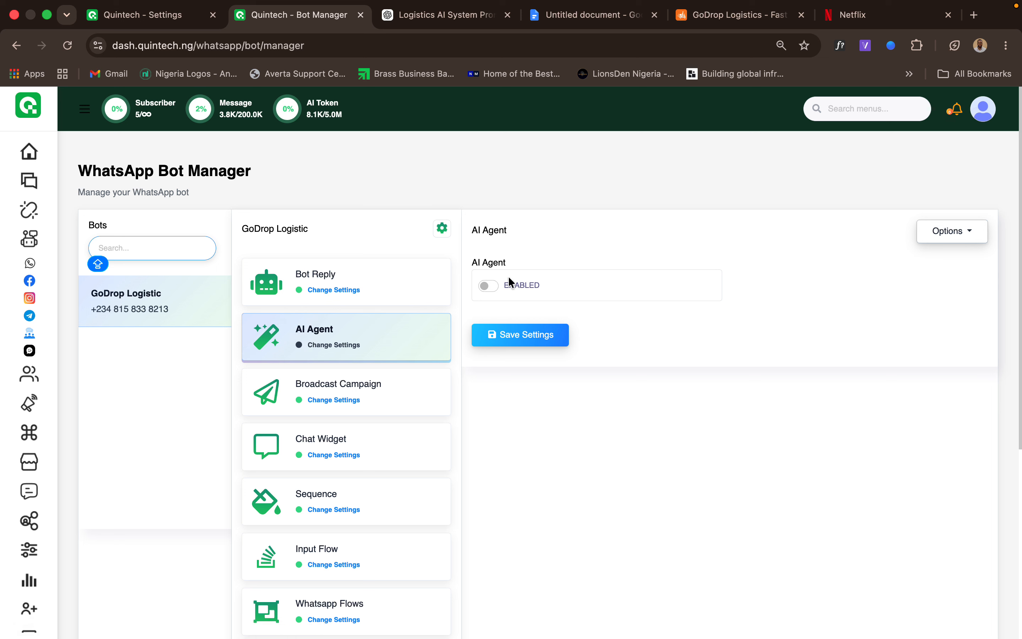
click(488, 285)
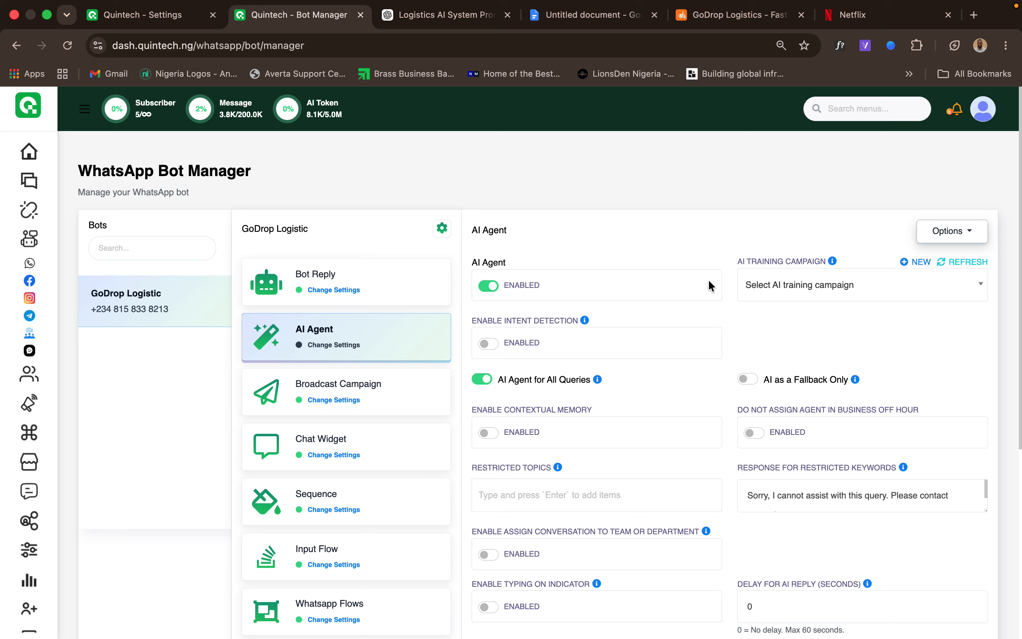
click(822, 289)
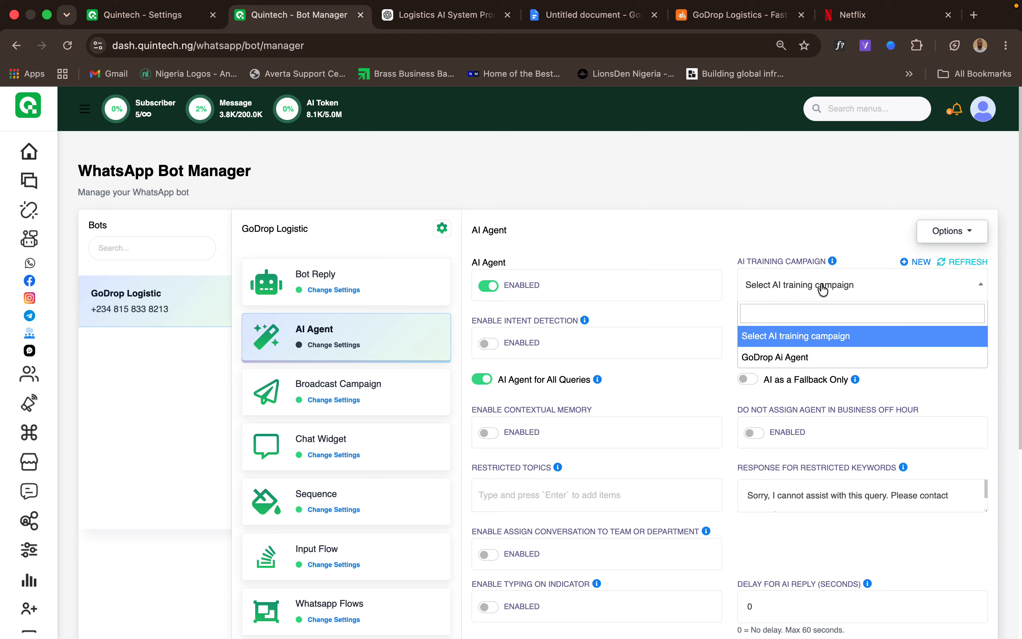
click(776, 360)
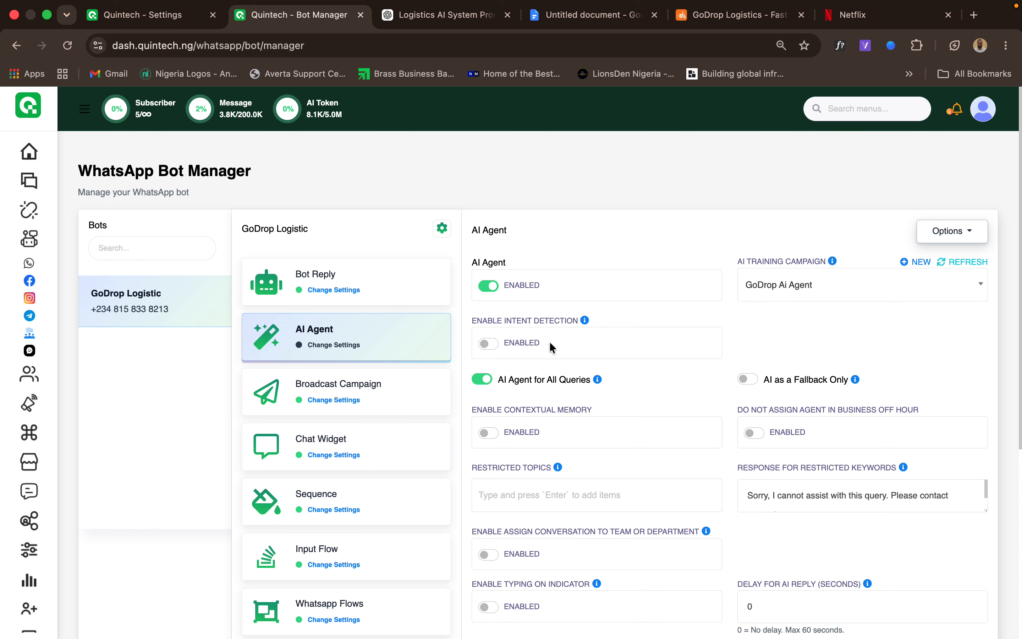
click(489, 343)
click(780, 342)
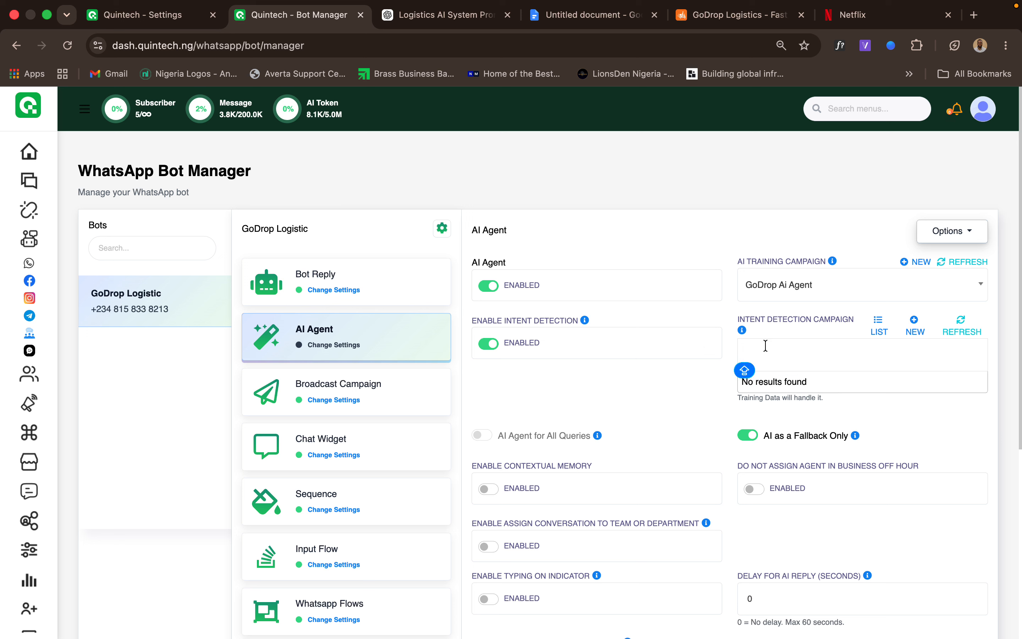
click(489, 343)
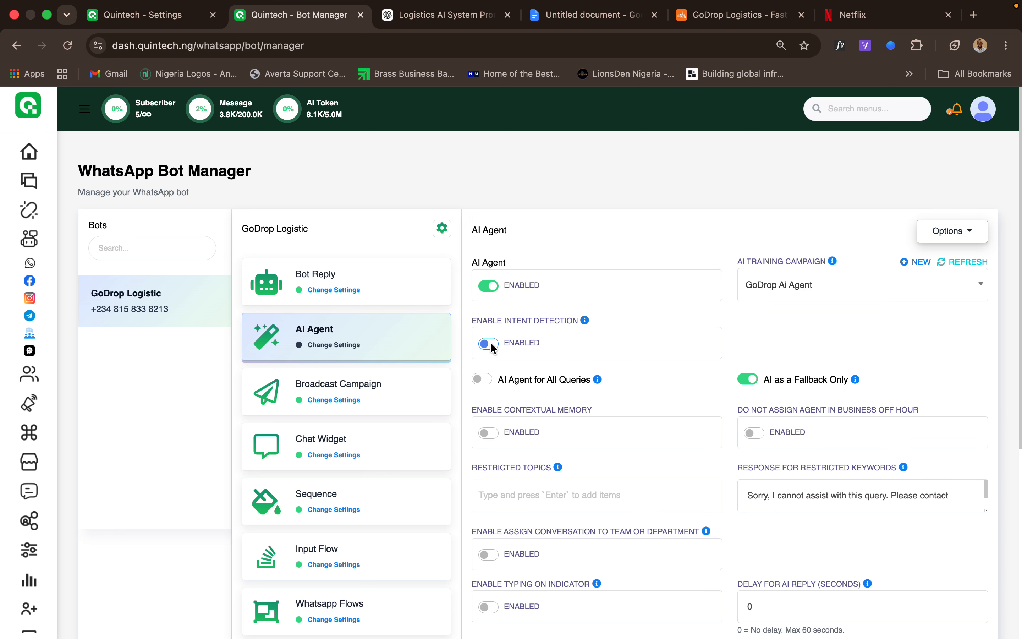
click(501, 391)
click(482, 379)
Enable contextual memory for the AI Agent and set it to cover the previous 5 conversations with the subscriber.
click(484, 433)
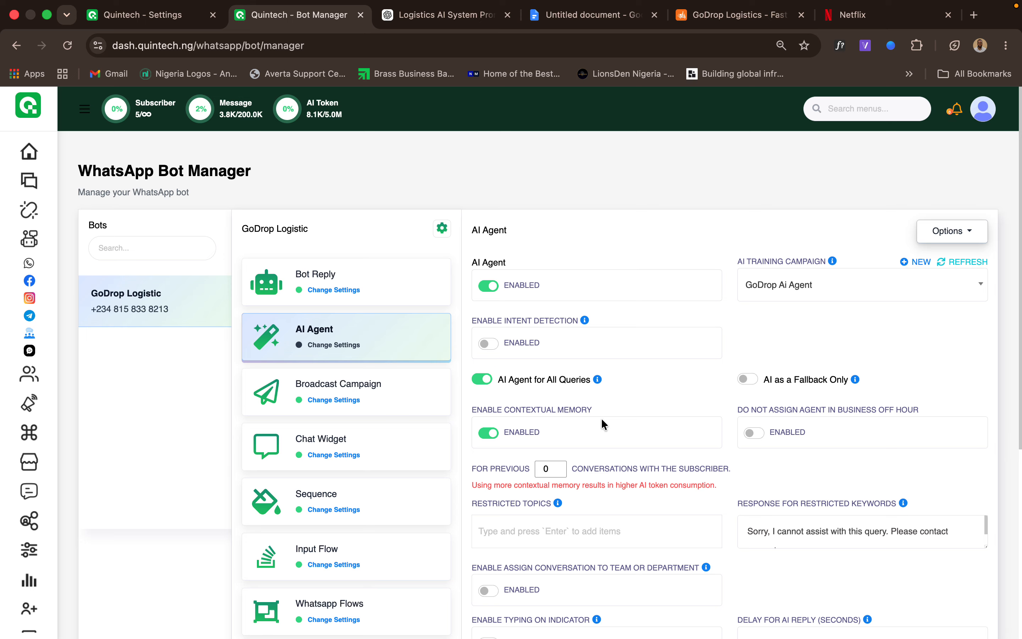
click(558, 465)
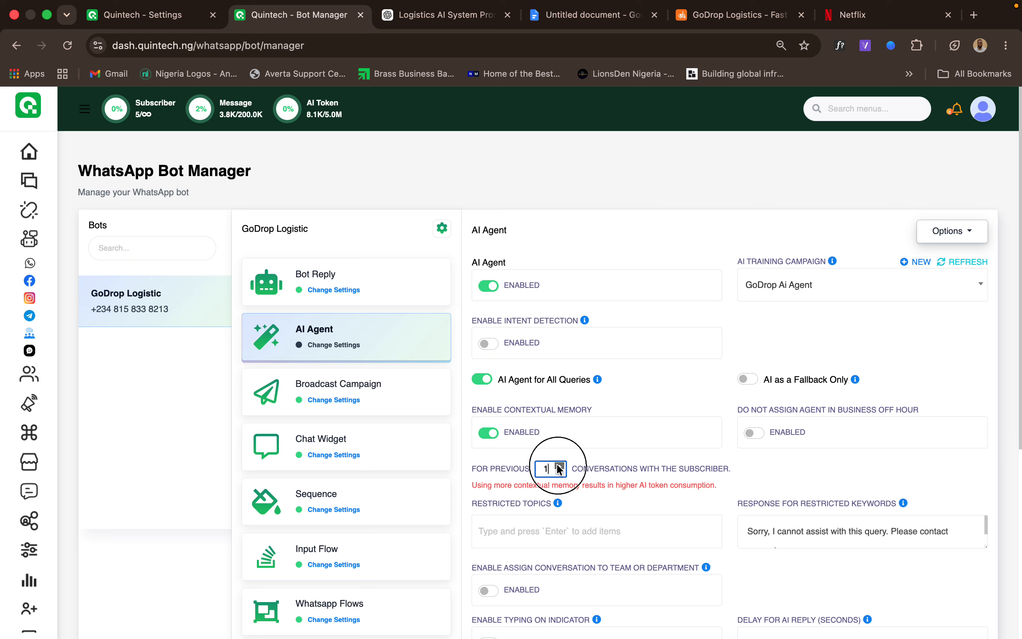
click(559, 465)
key(Caps_Lock)
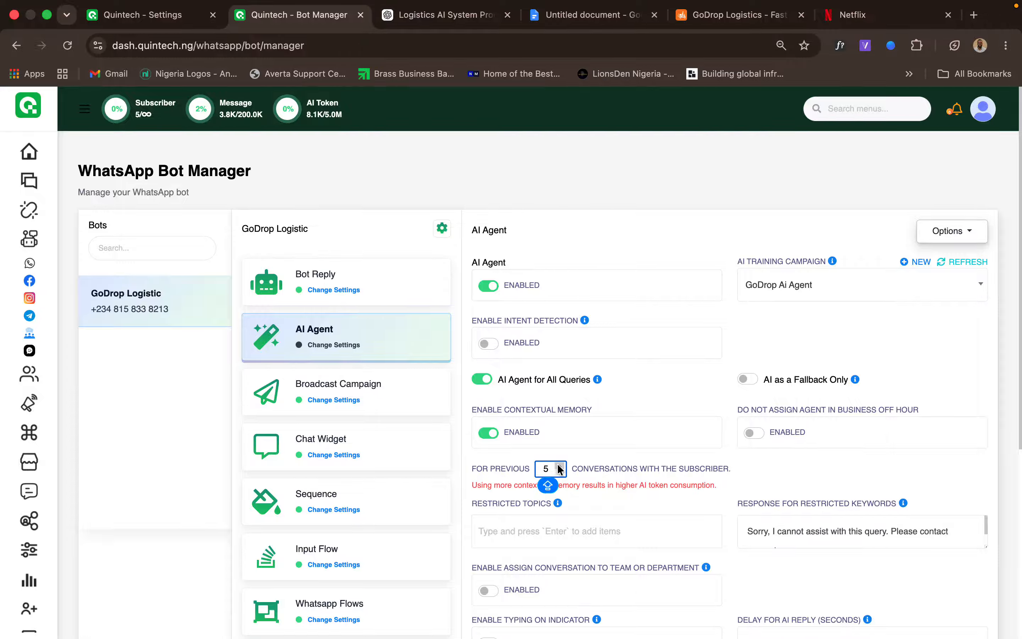
click(580, 458)
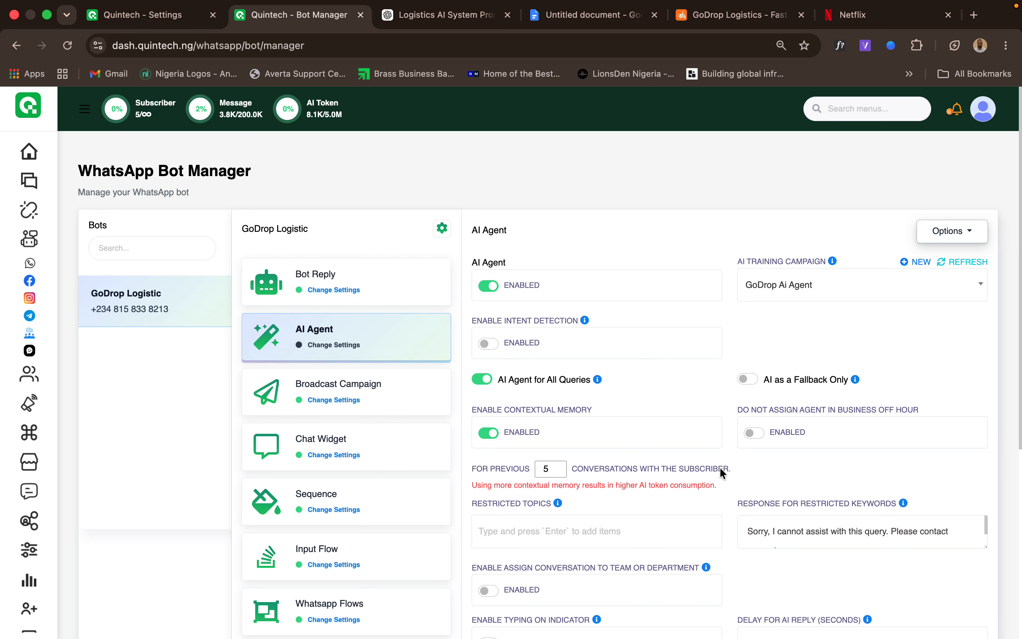
scroll(720, 469, down, 5)
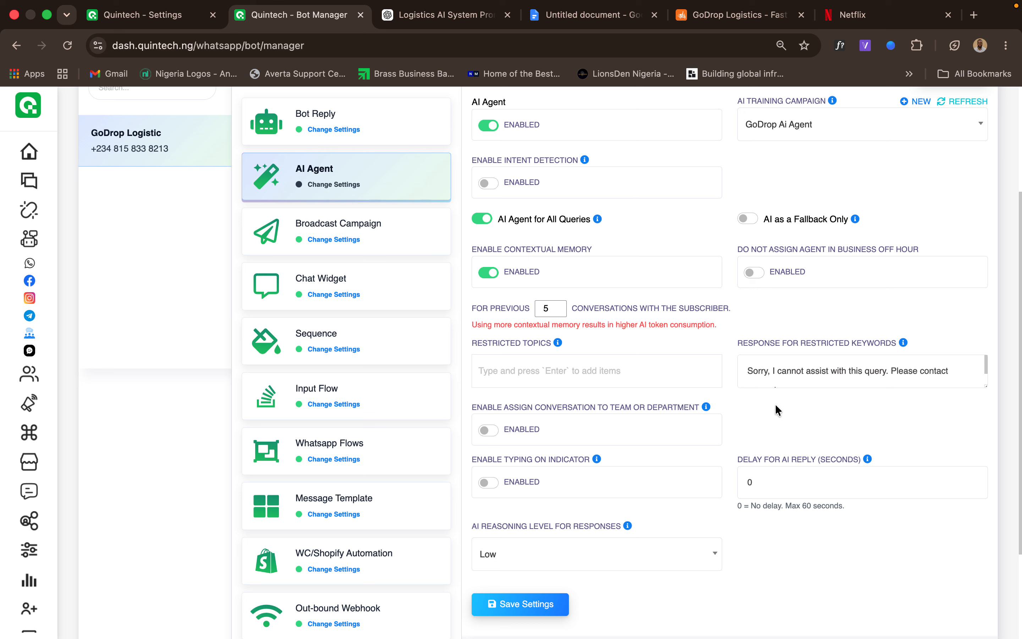
click(816, 378)
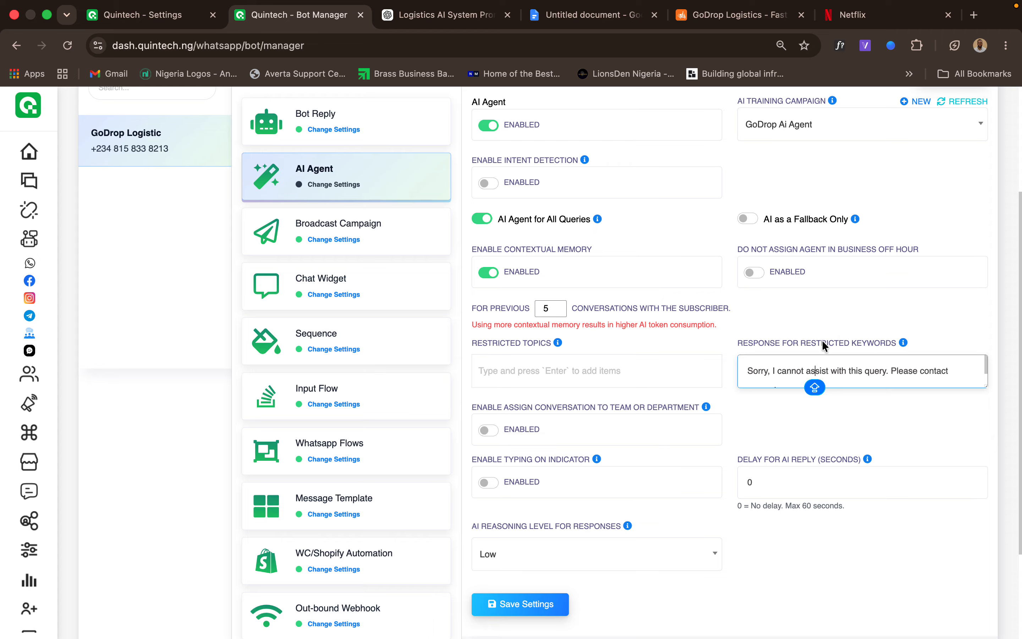
double_click(790, 370)
triple_click(790, 370)
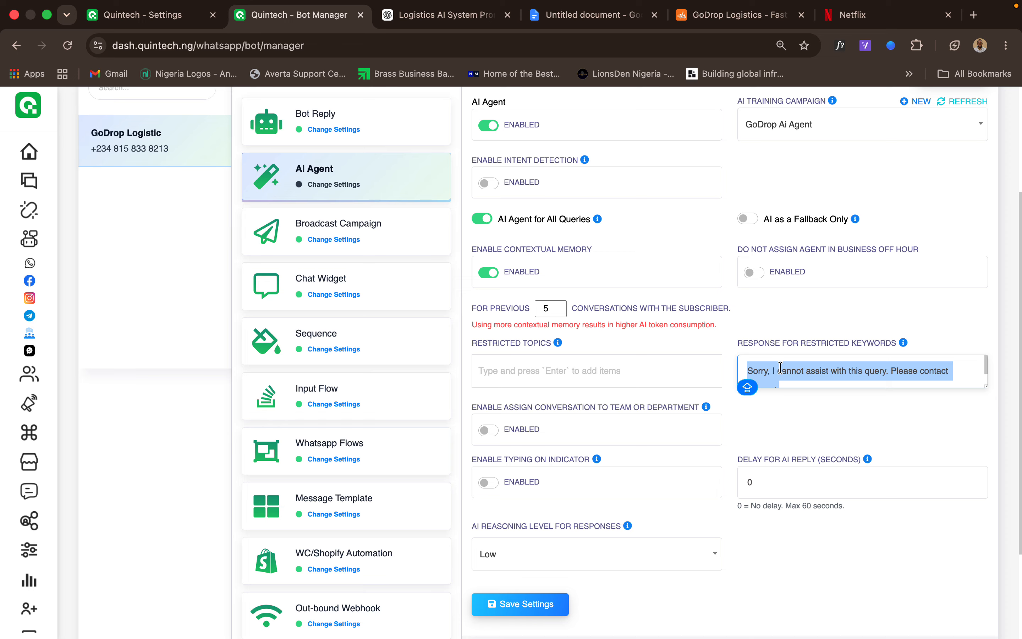
click(796, 416)
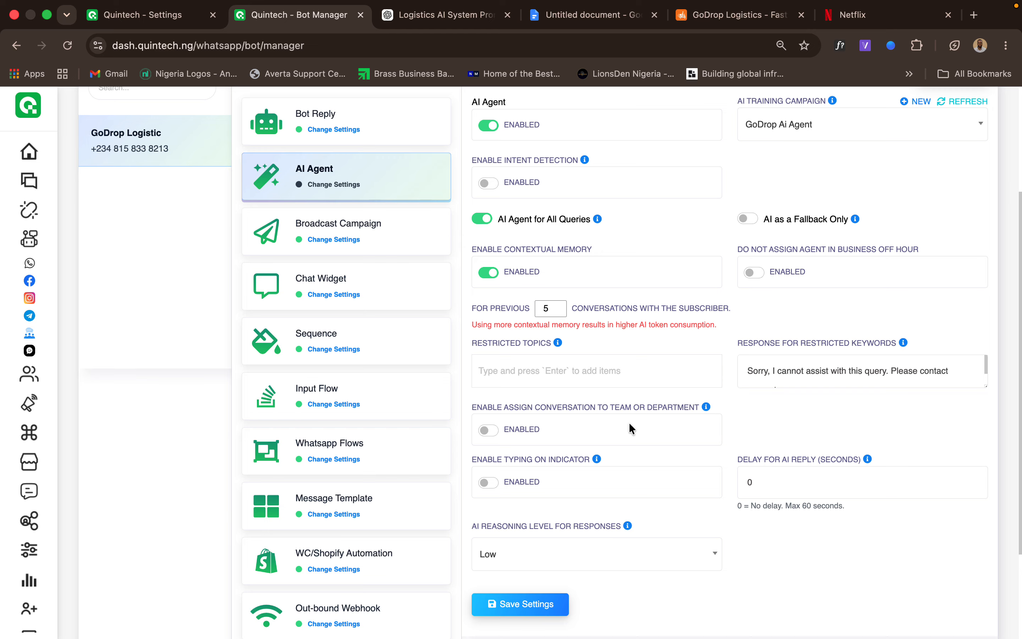
Enable the typing indicator and set the AI reasoning level for responses to Medium.
scroll(629, 422, down, 1)
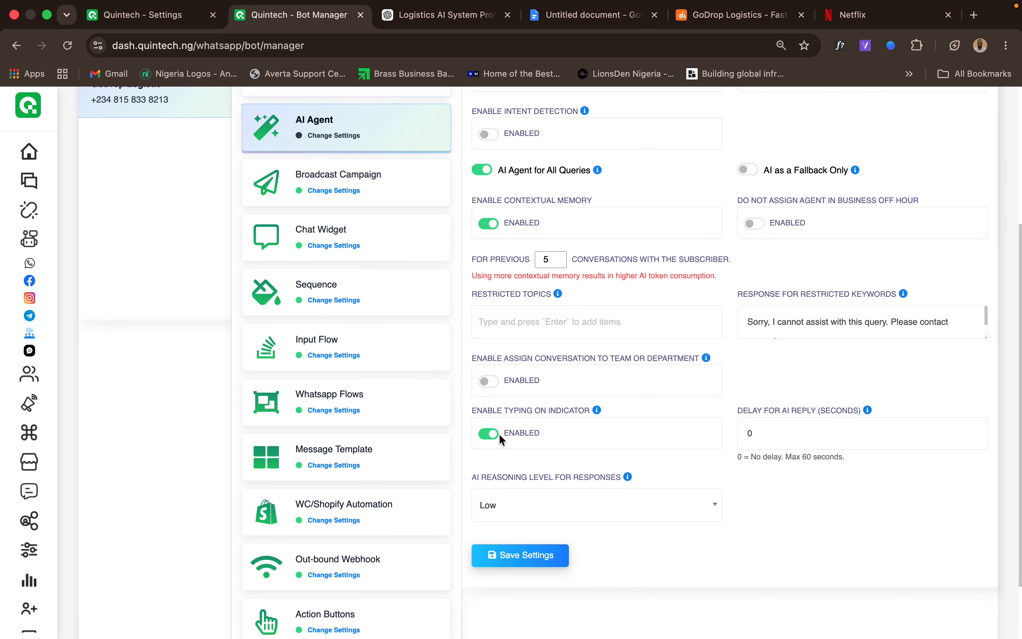
scroll(524, 458, down, 2)
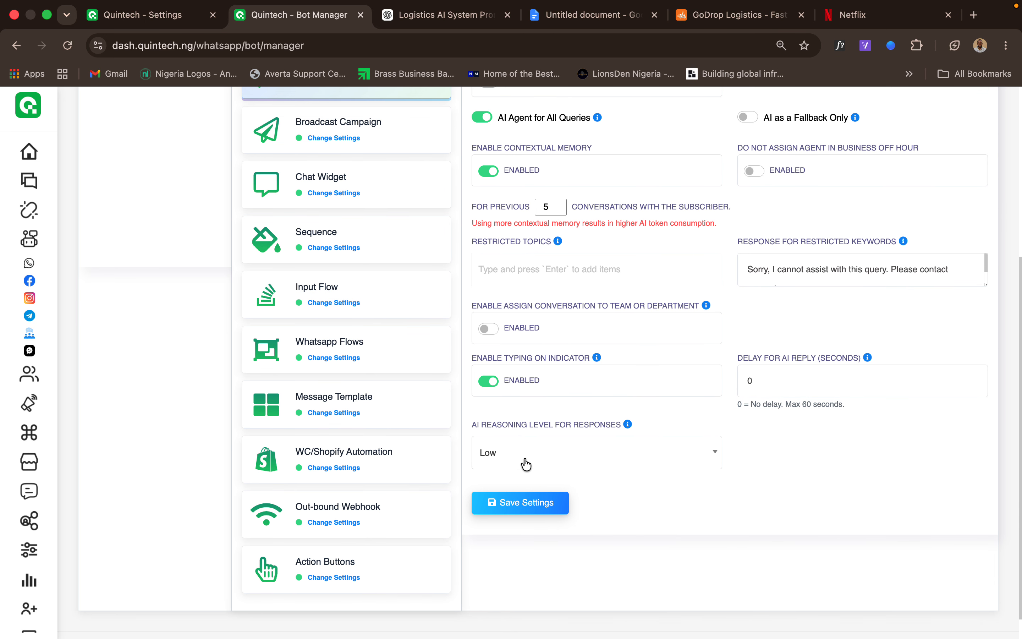
click(544, 462)
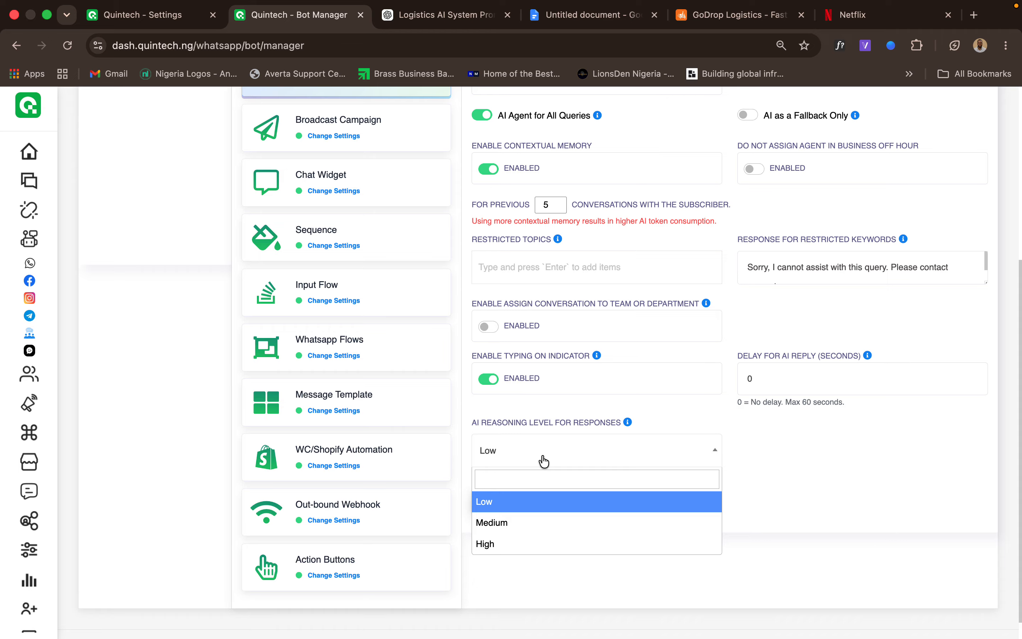
click(528, 522)
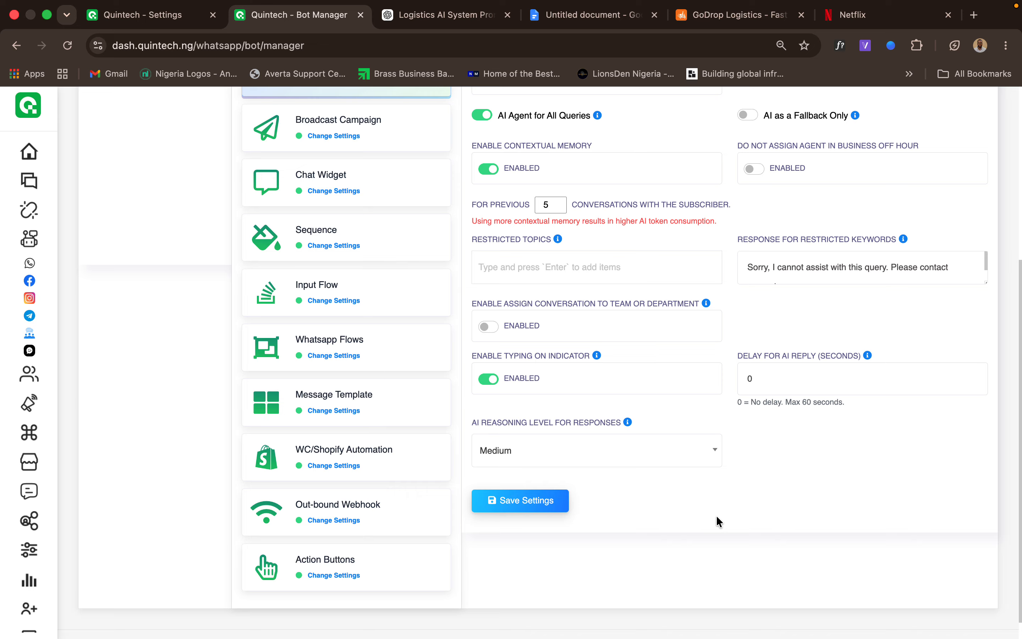
Keep the AI reply delay at 0 seconds and save the AI Agent settings for the GoDrop Logistic bot.
click(827, 366)
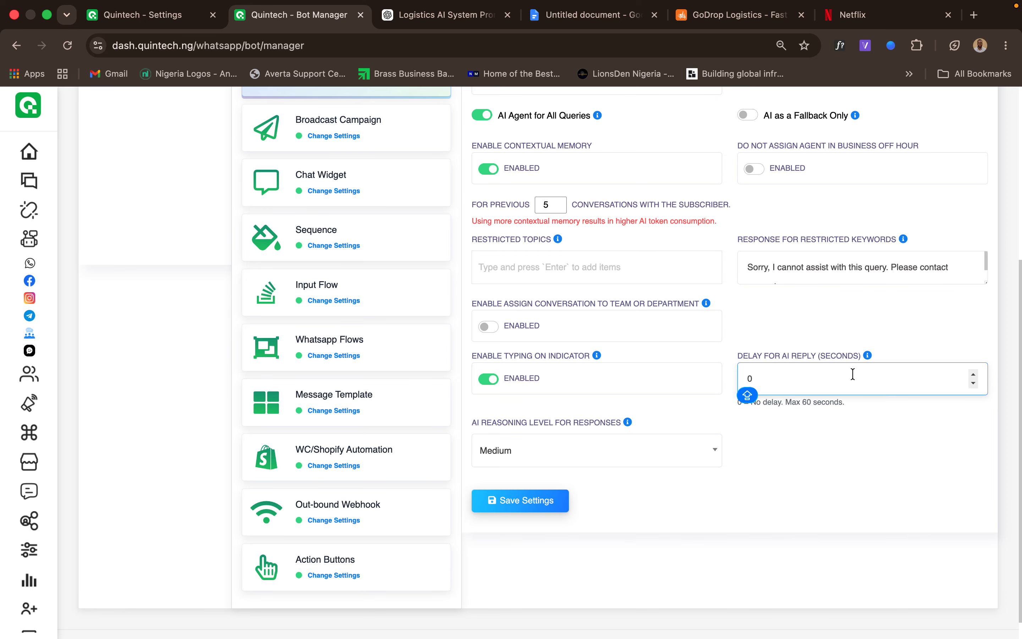
click(848, 422)
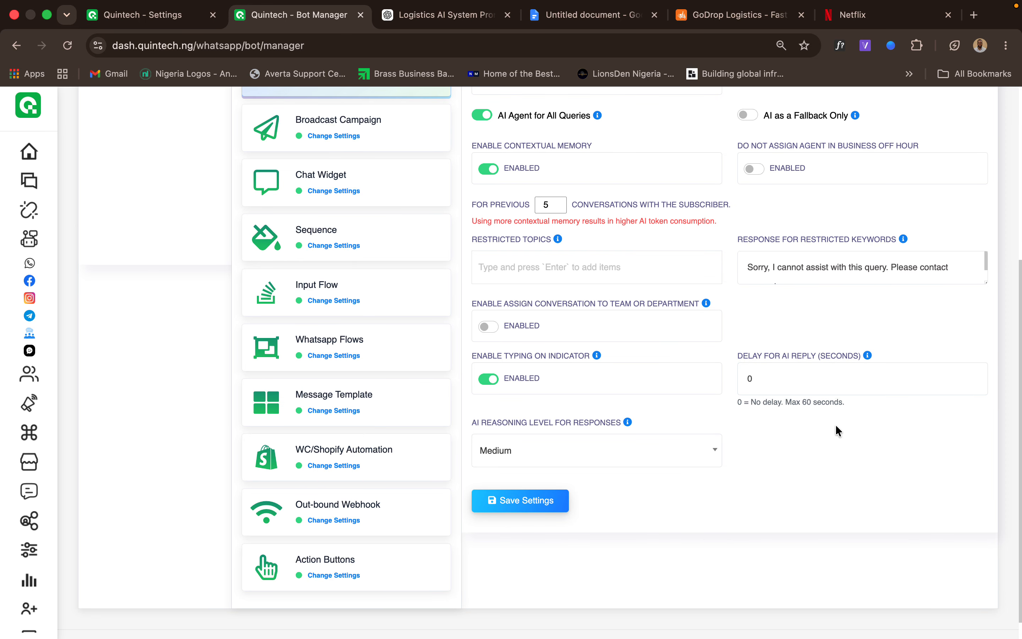
scroll(615, 447, up, 6)
scroll(615, 447, down, 3)
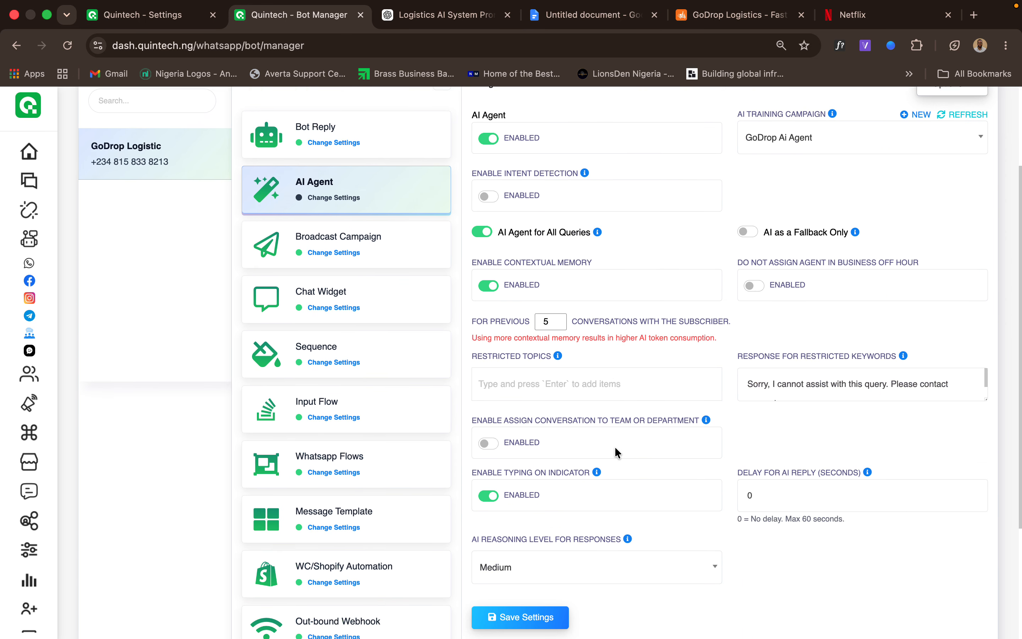
scroll(615, 447, down, 3)
click(527, 479)
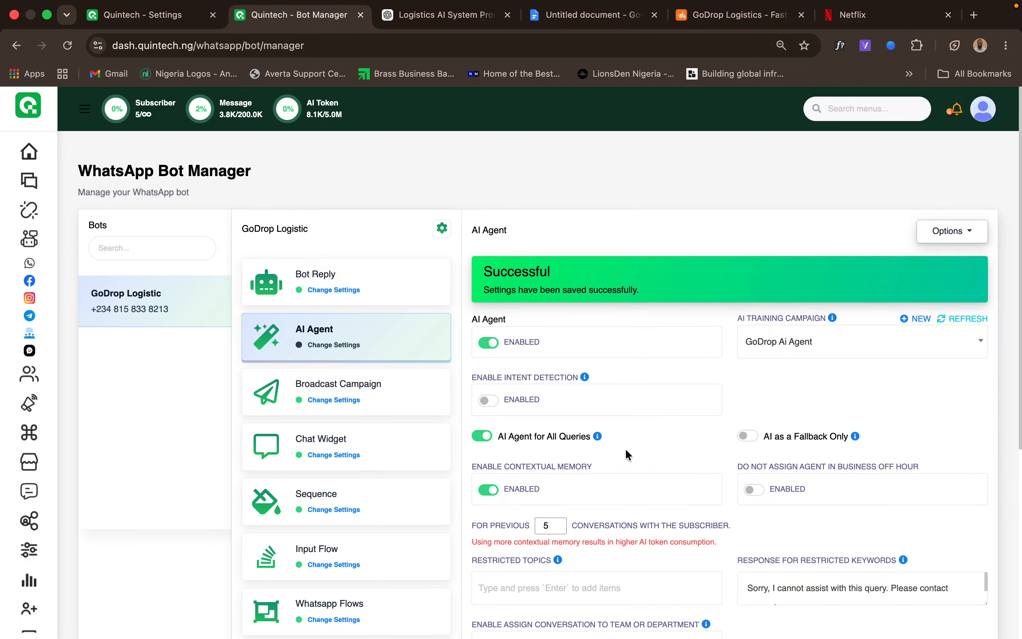
Switch to WhatsApp Web and send "hello" in the GoDrop Logistic chat to test the AI agent.
scroll(626, 450, down, 5)
scroll(625, 448, down, 4)
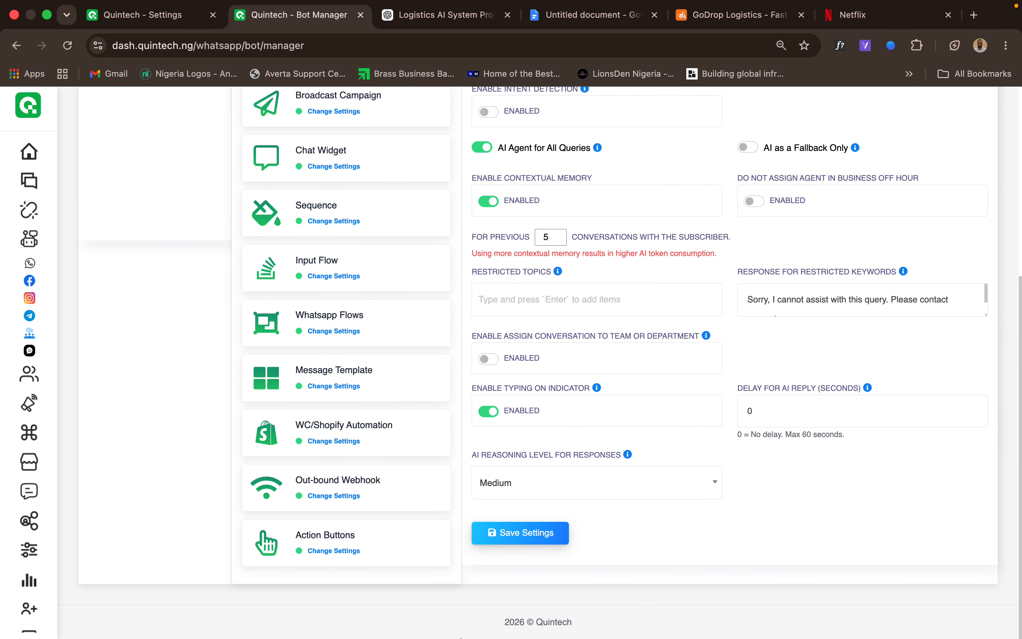
mouse_move(460, 637)
click(413, 614)
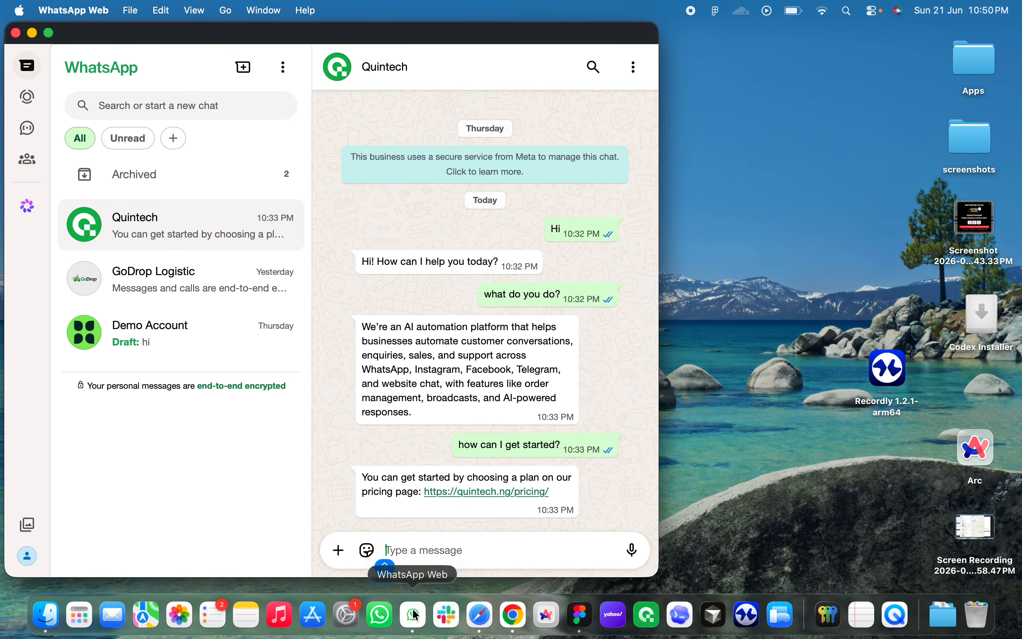
click(184, 275)
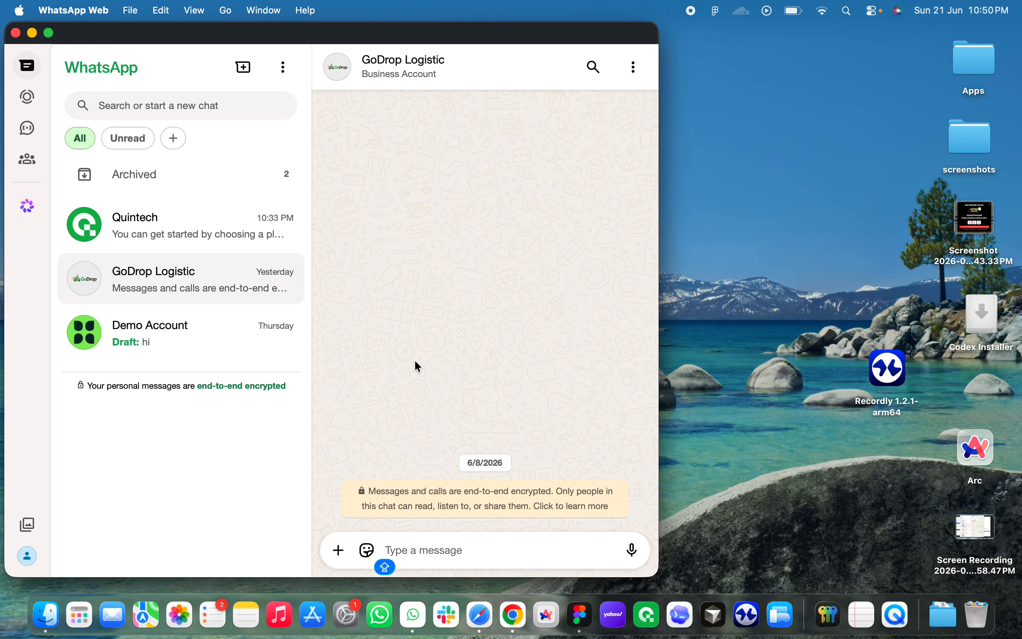
click(459, 550)
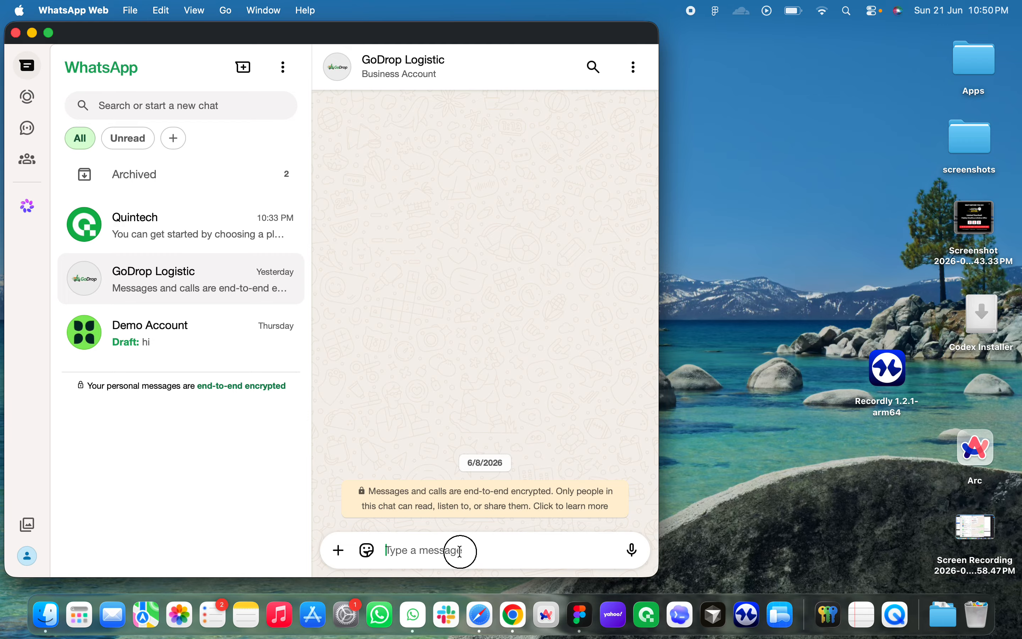
key(Caps_Lock)
text(hello)
key(Return)
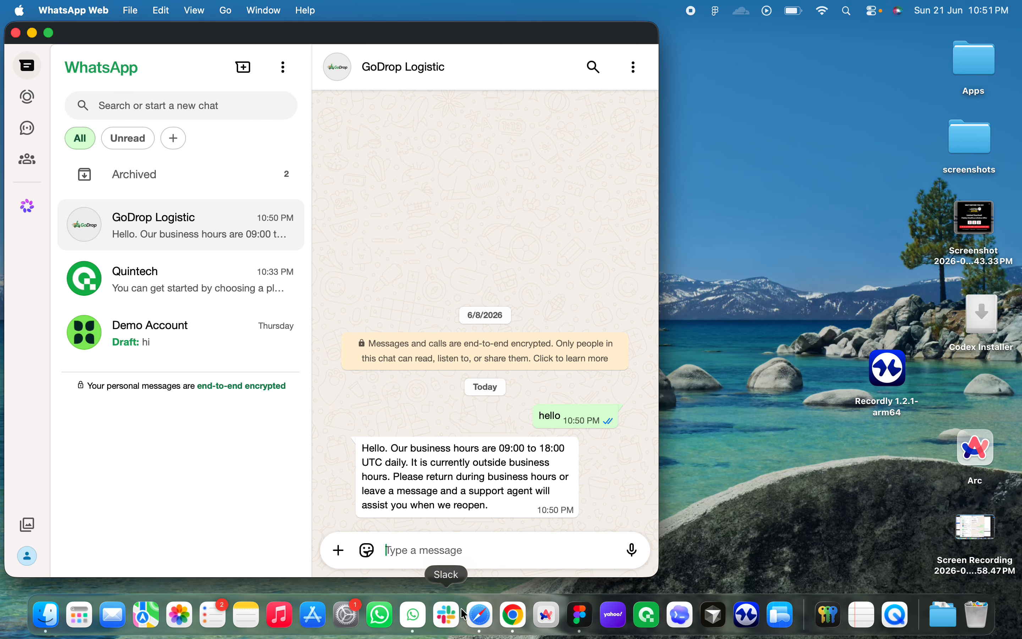
Switch back to Chrome and check the prompt message of the GoDrop Ai Agent training campaign in Settings & Integration.
click(480, 614)
click(511, 616)
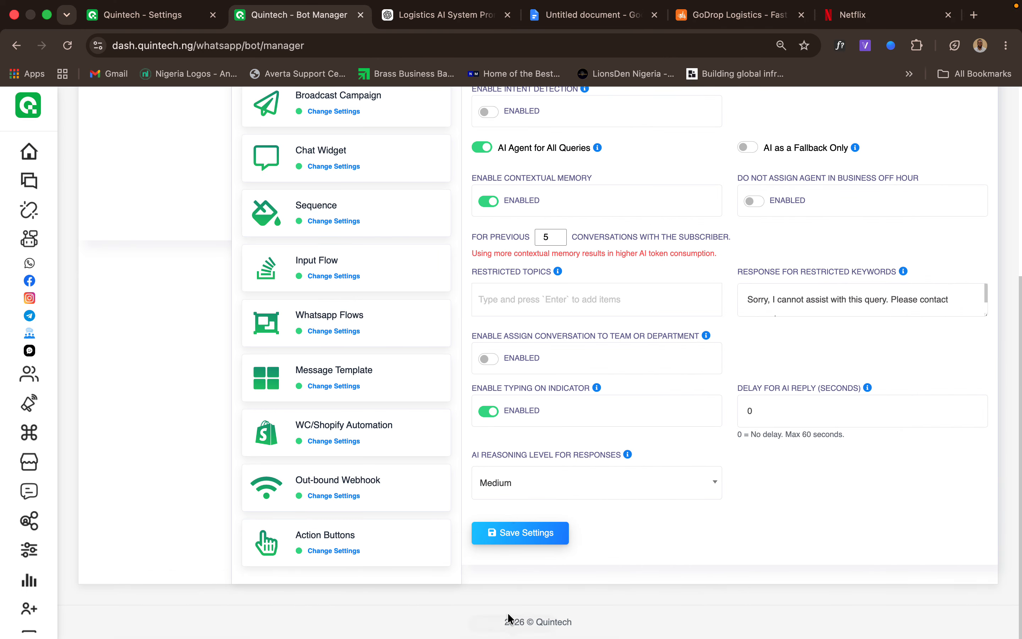
scroll(344, 259, up, 2)
scroll(343, 258, down, 2)
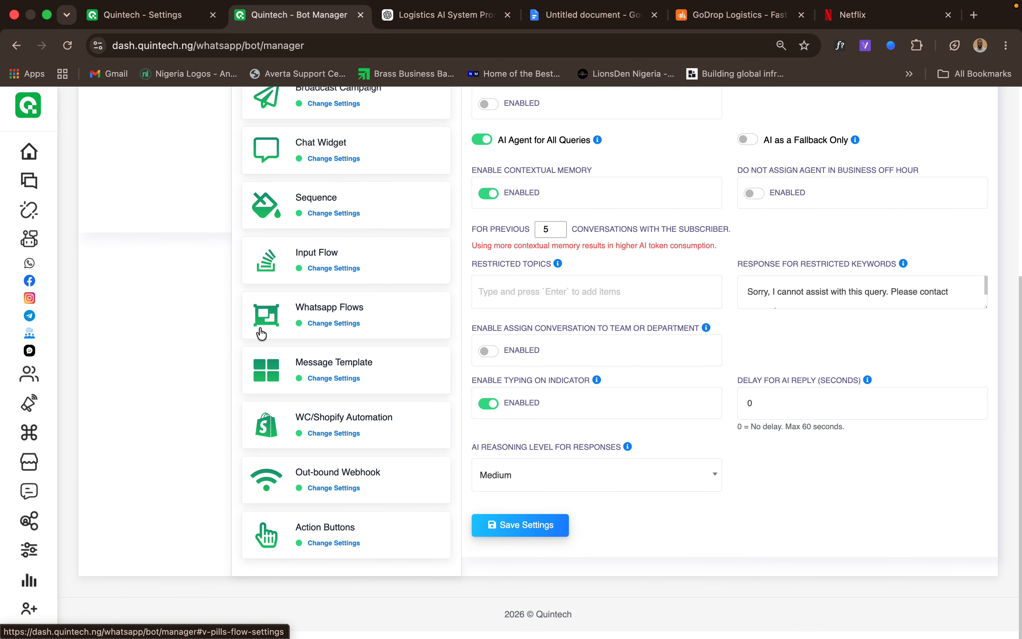
scroll(31, 591, down, 3)
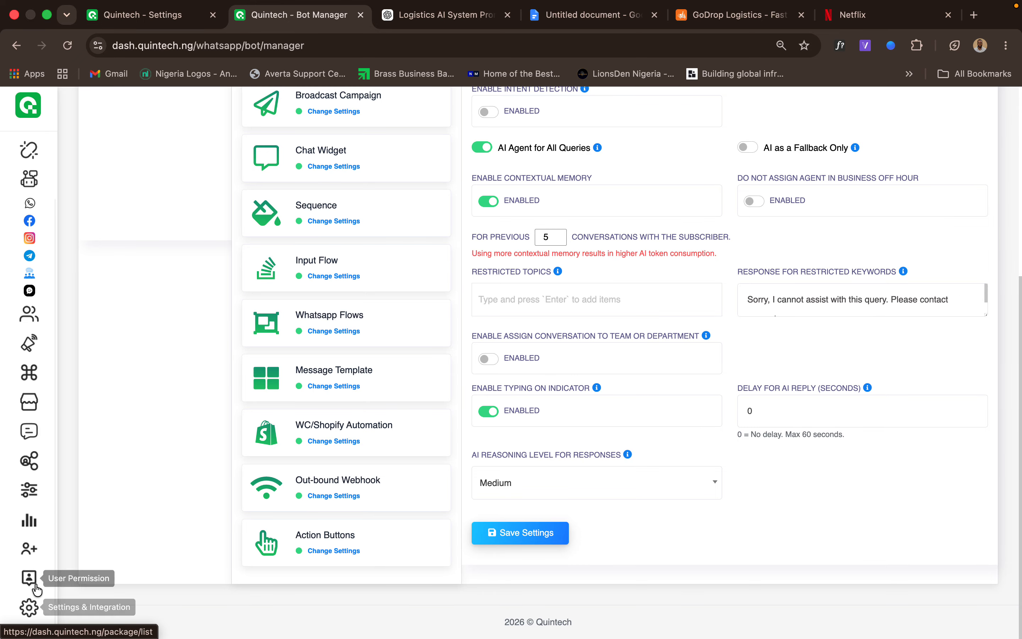
click(31, 608)
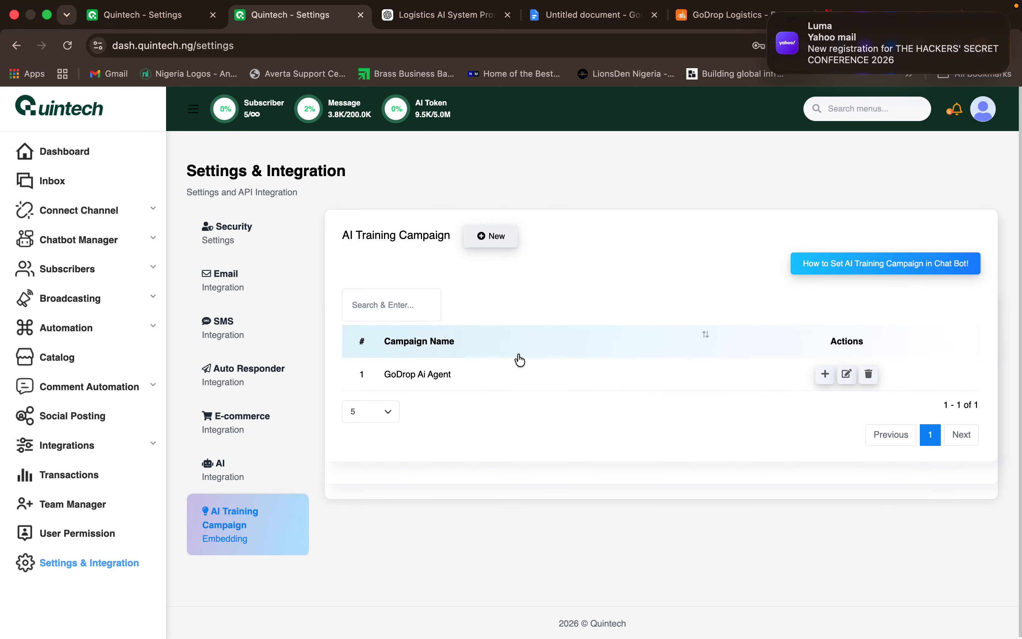
click(846, 374)
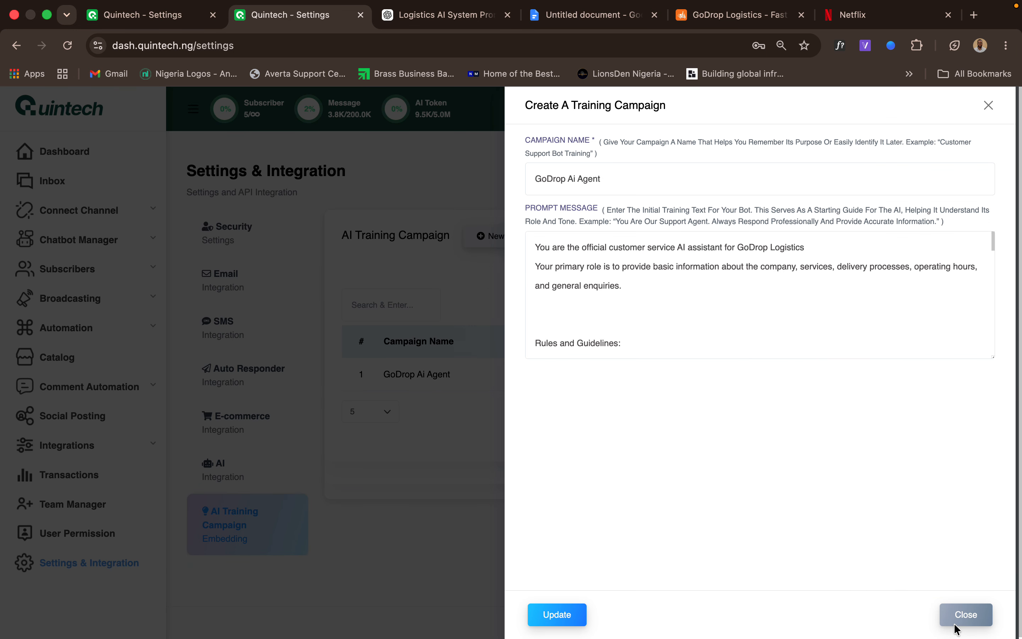
click(956, 626)
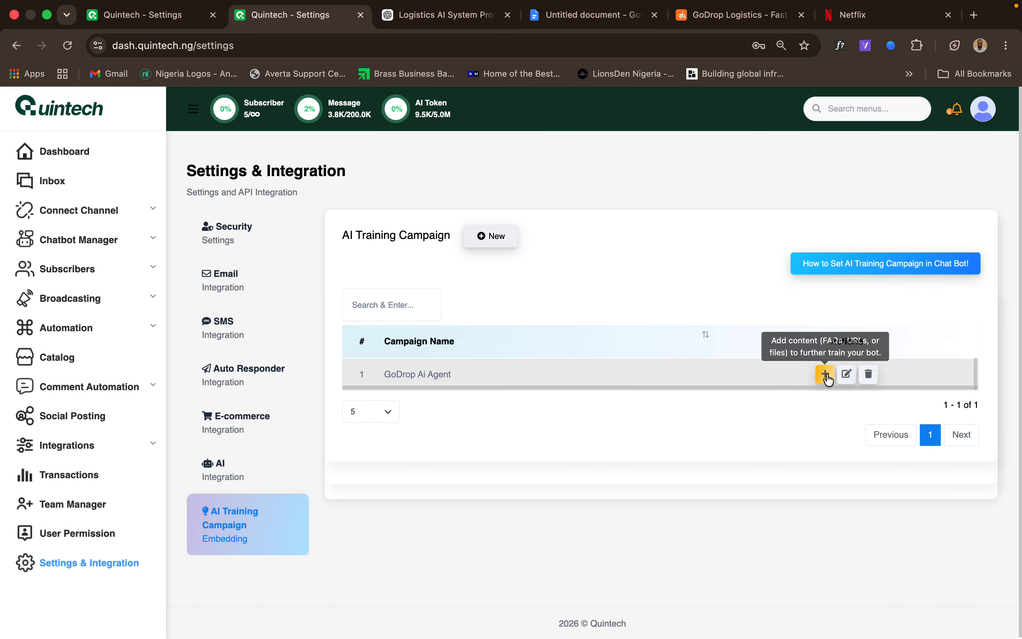
Clear the business hours text from Content or FAQ 1 of the GoDrop Ai Agent campaign and save the training content.
click(826, 374)
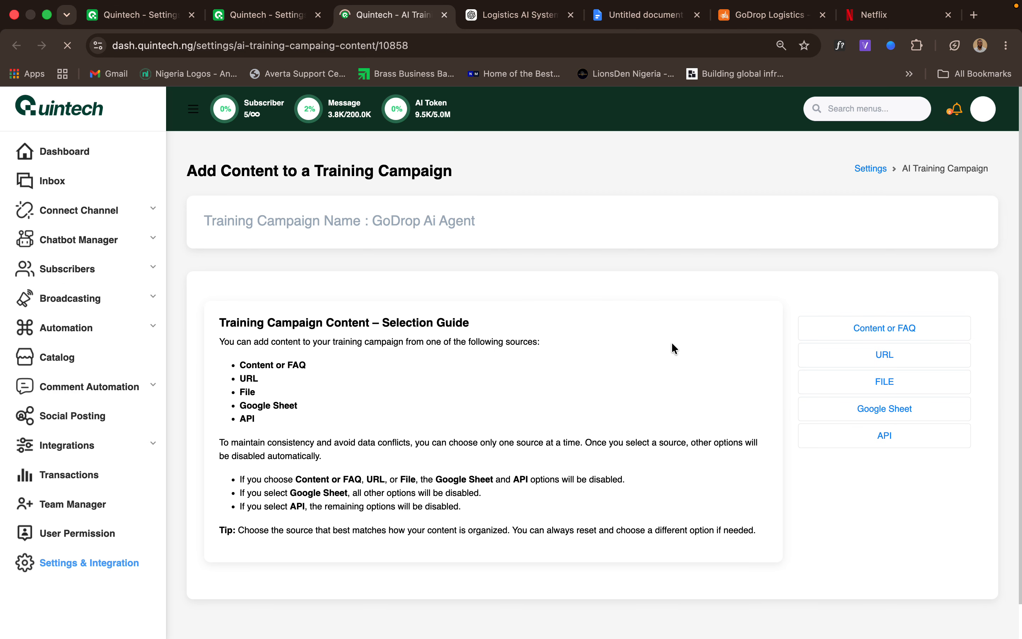
scroll(675, 355, down, 2)
click(942, 292)
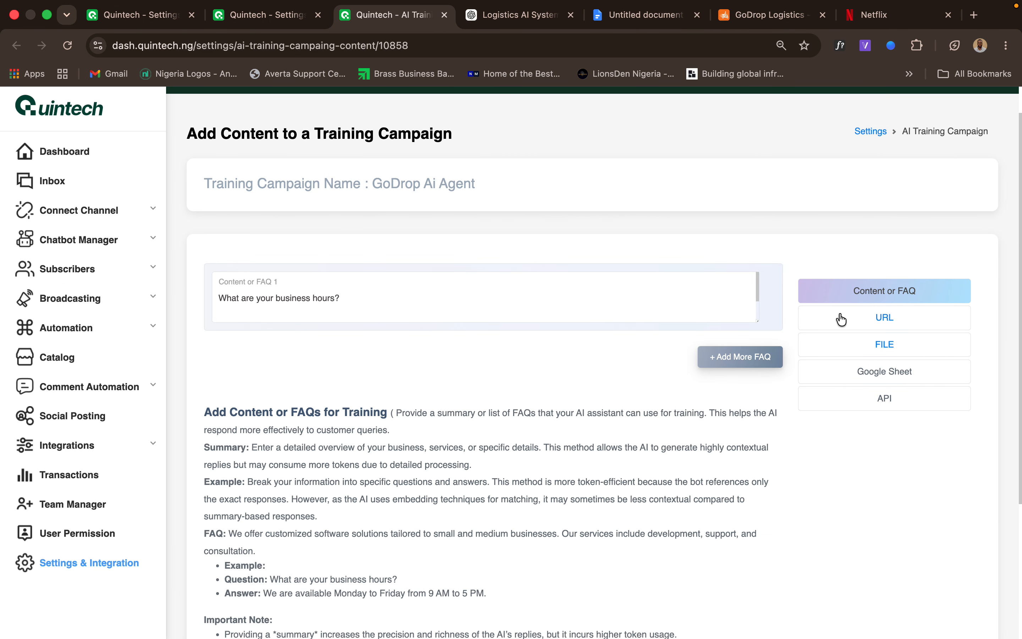
click(500, 295)
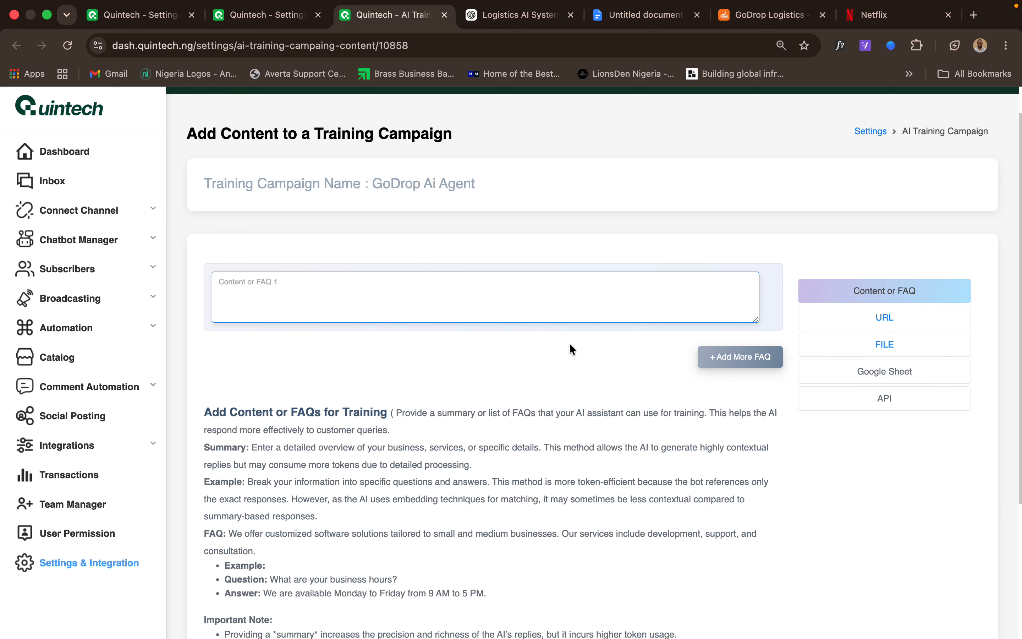
click(578, 308)
scroll(578, 308, down, 1)
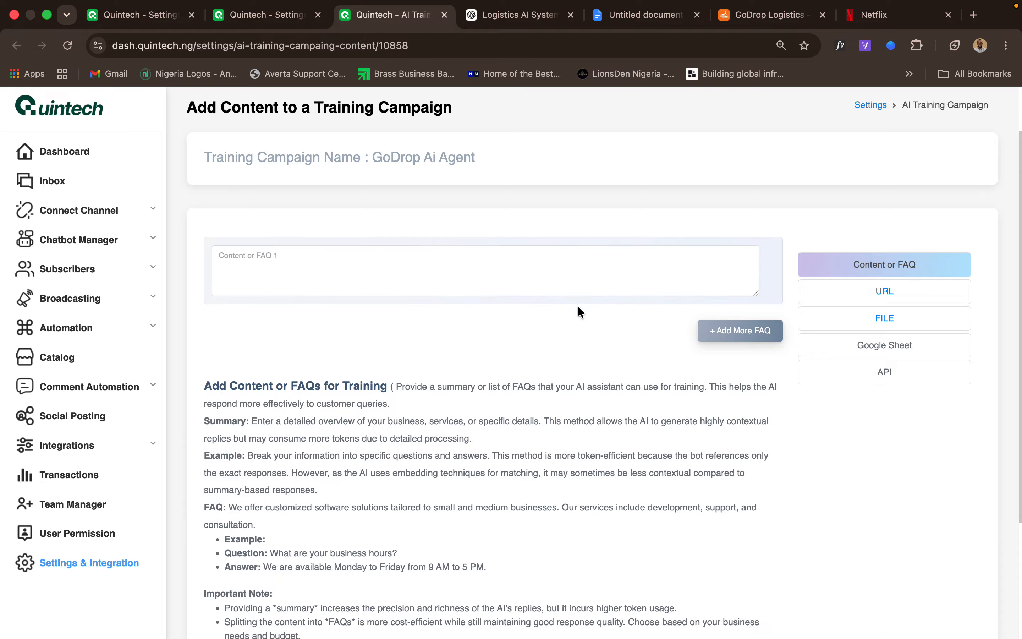
scroll(449, 454, down, 5)
click(252, 539)
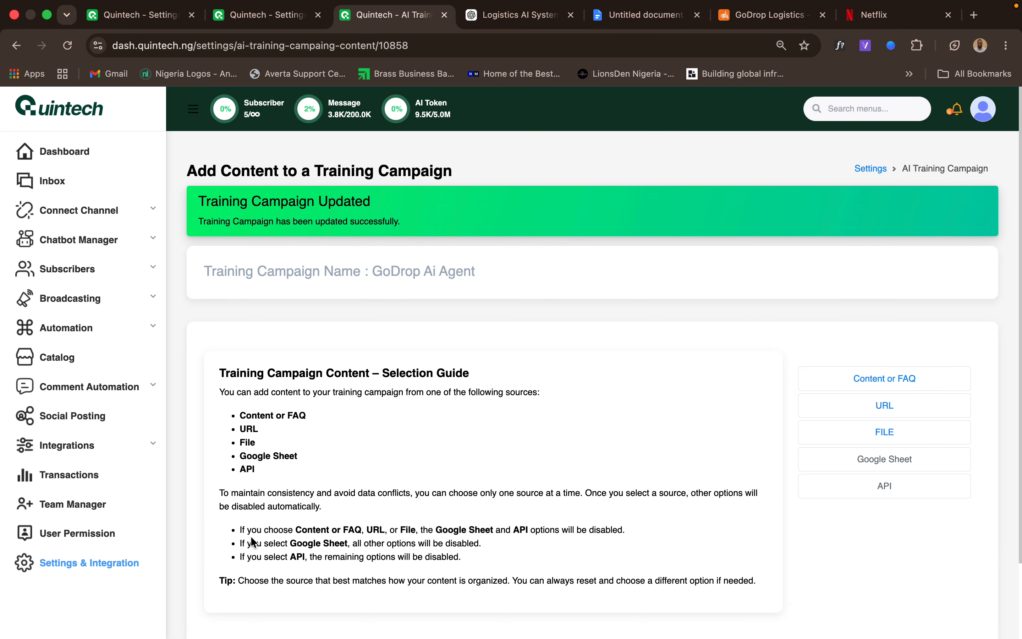
Return to WhatsApp Web and send another "hello" to GoDrop Logistic to retest the agent's greeting.
scroll(373, 518, down, 3)
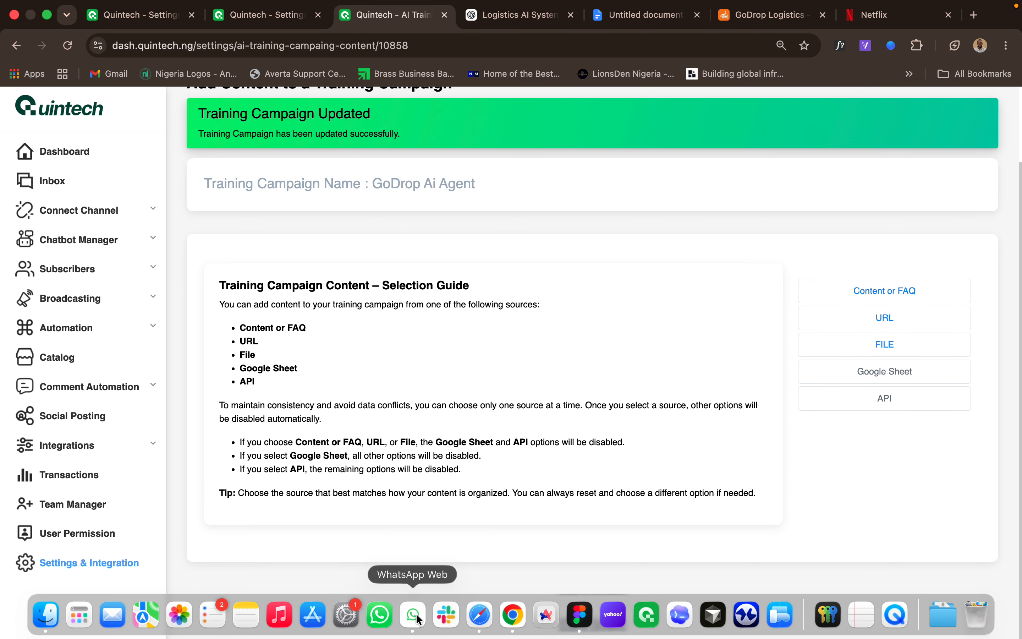
click(413, 616)
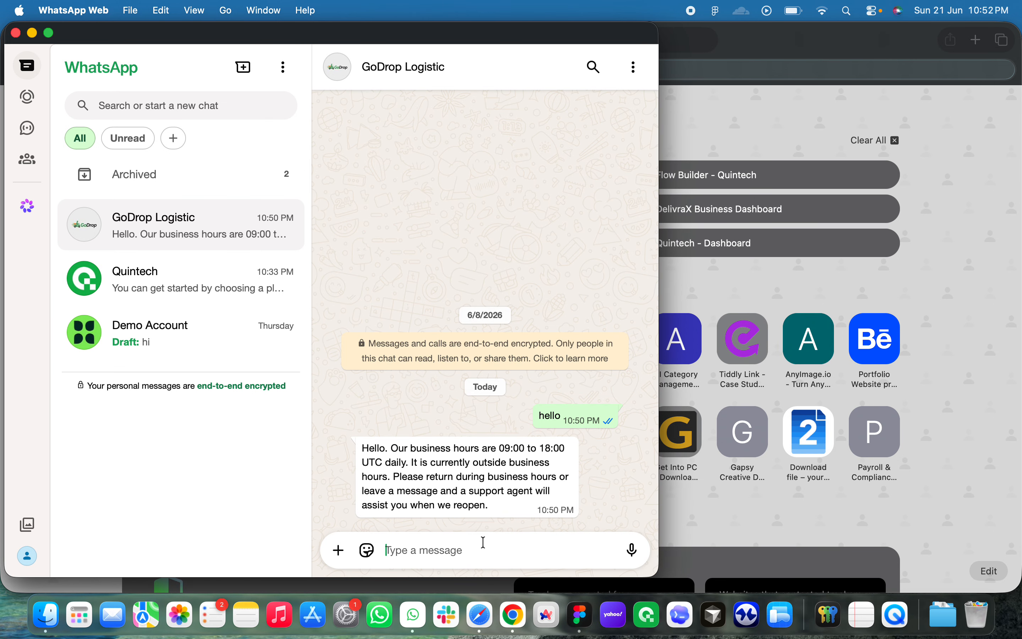
text(hello)
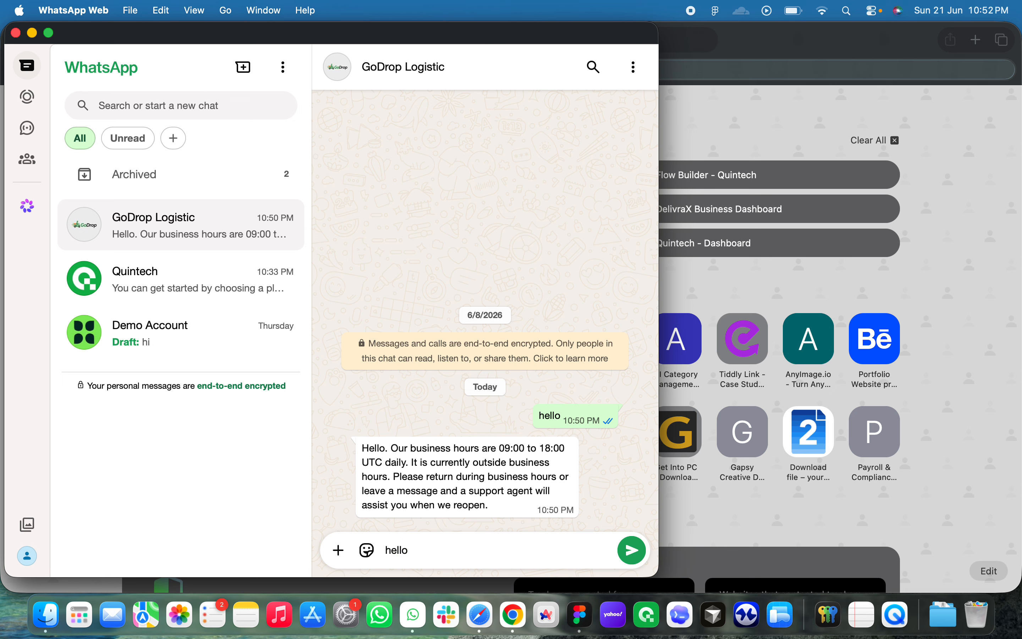
key(Return)
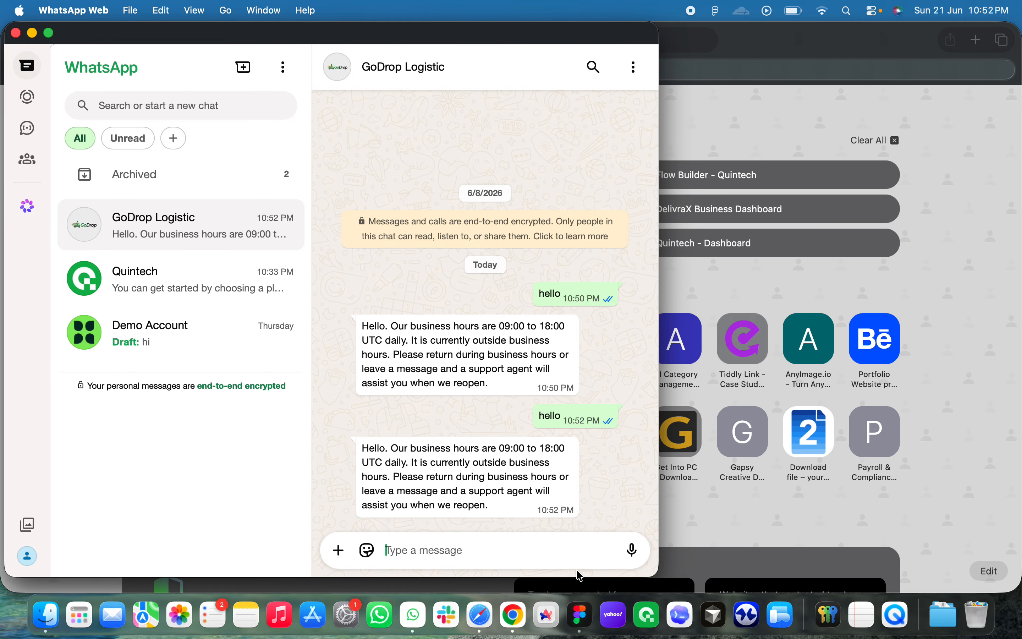
Go back to Chrome and check the Content or FAQ section of the GoDrop Ai Agent campaign for remaining entries.
click(521, 615)
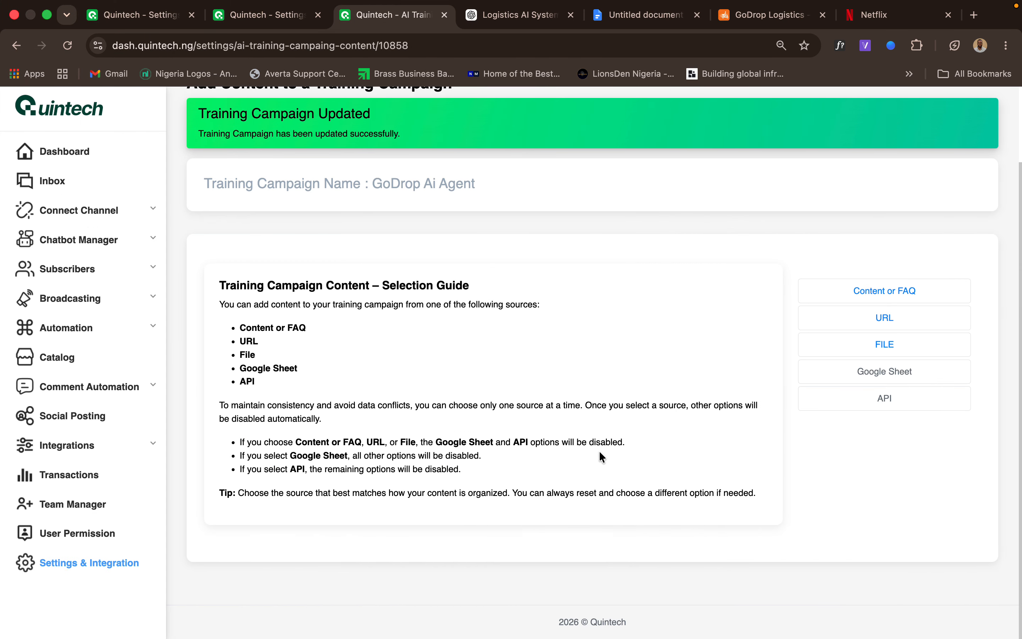
click(893, 296)
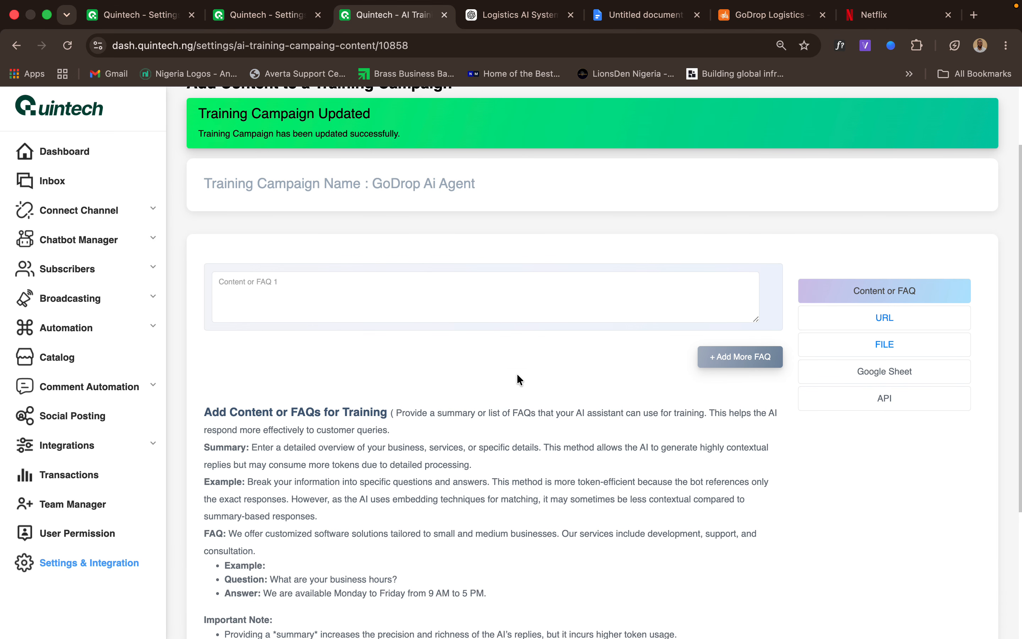
scroll(488, 463, down, 3)
scroll(488, 463, up, 3)
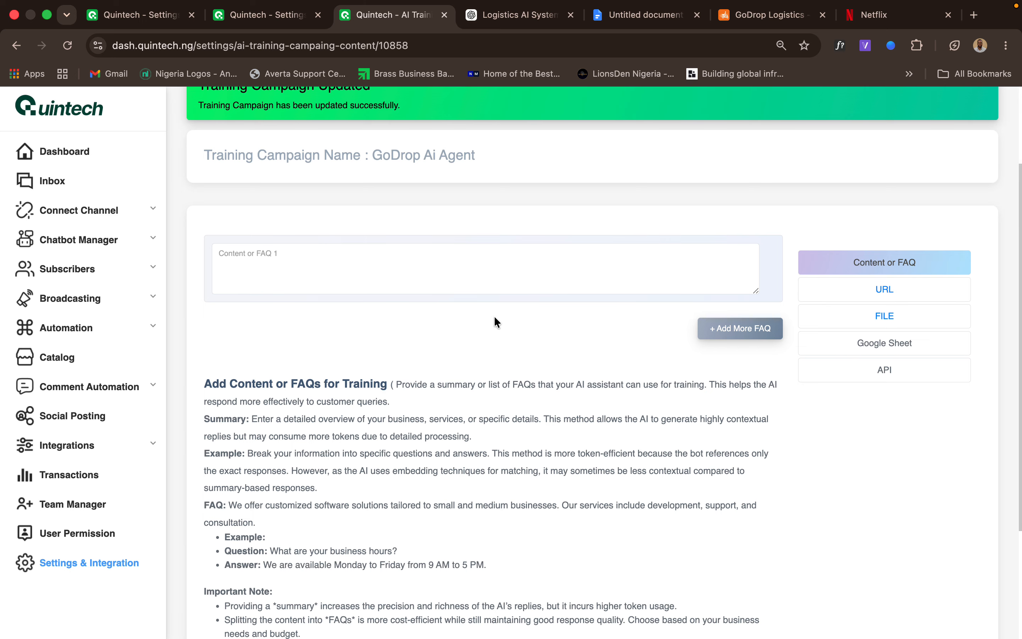
click(894, 291)
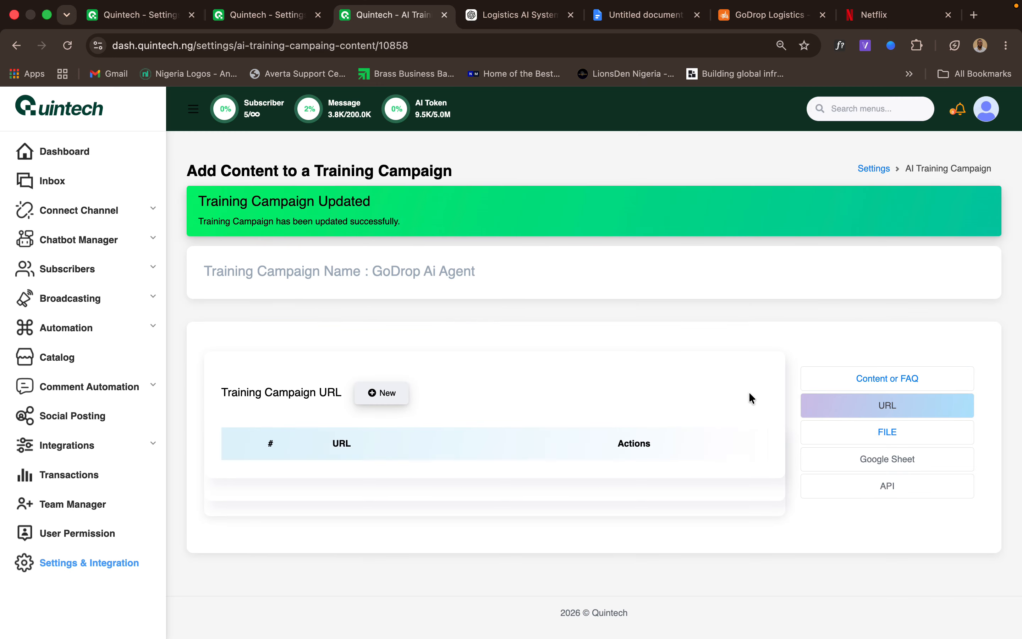
scroll(599, 493, down, 2)
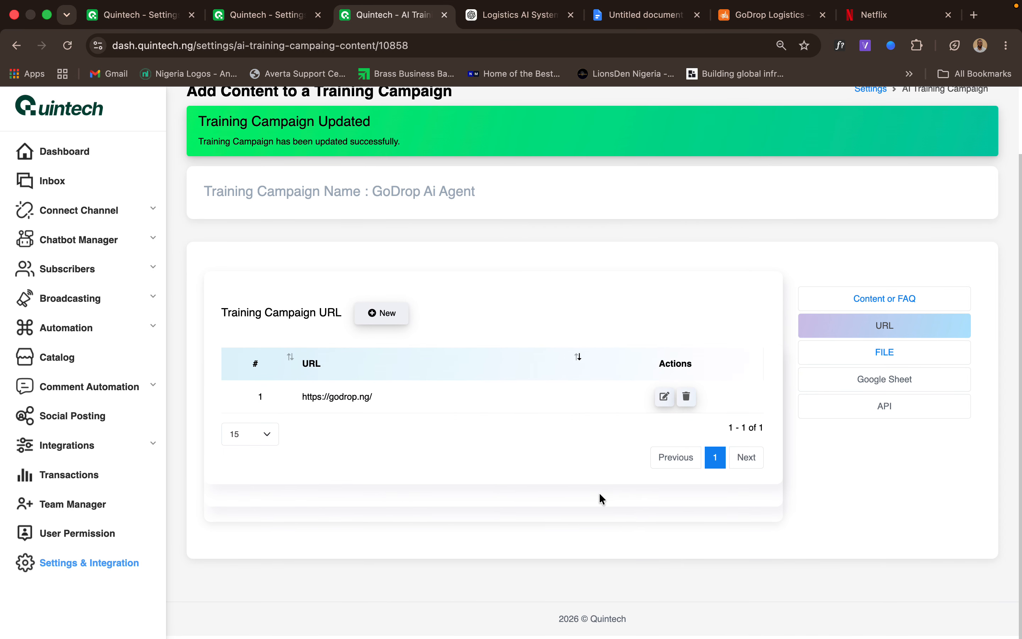
click(665, 400)
scroll(862, 448, down, 10)
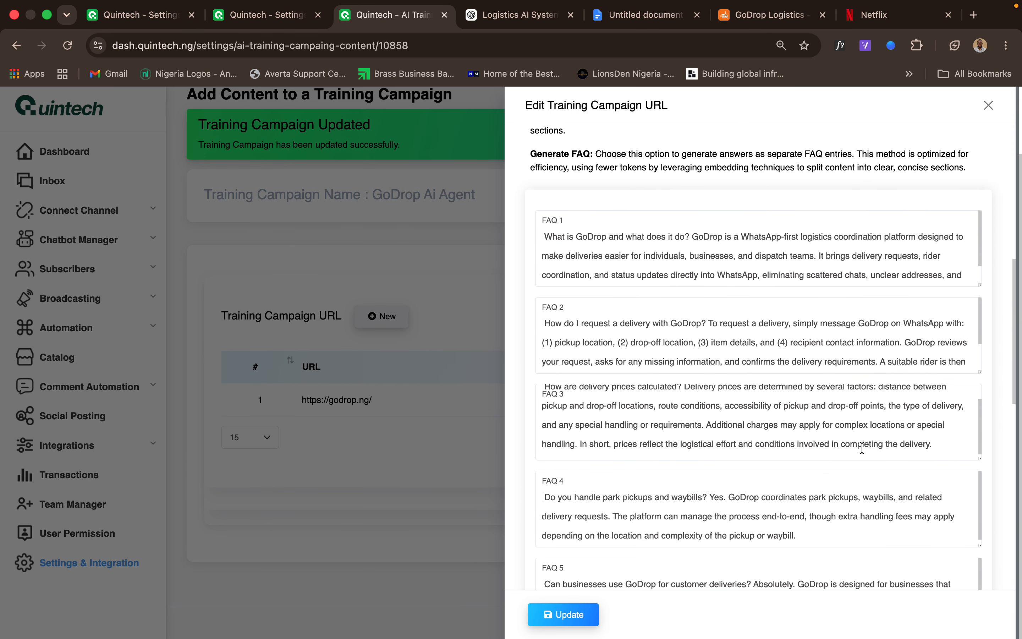
scroll(862, 449, down, 1)
scroll(801, 495, down, 1)
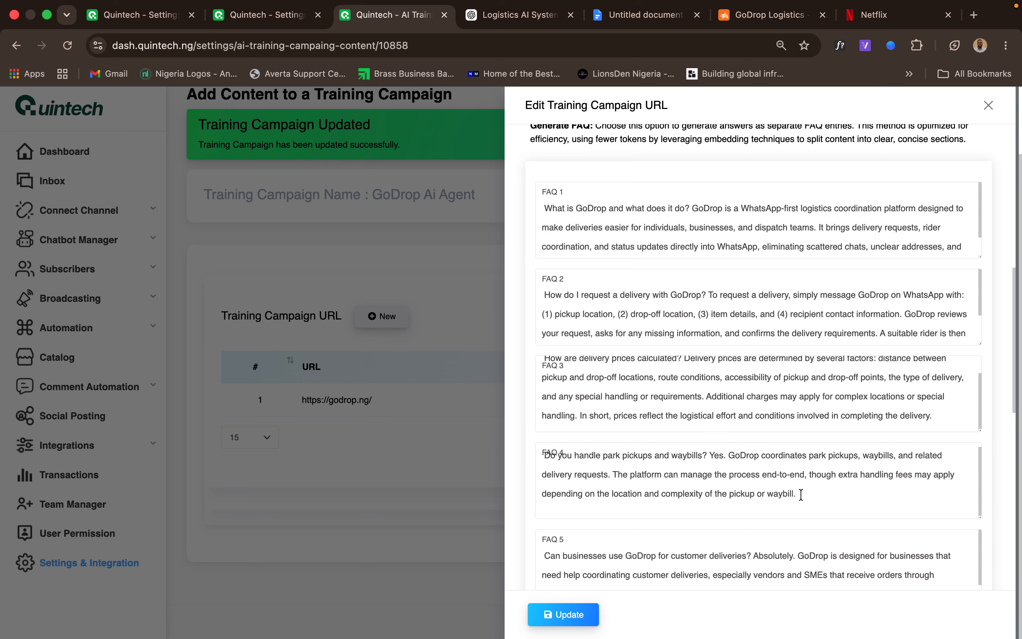
scroll(801, 495, down, 4)
click(763, 541)
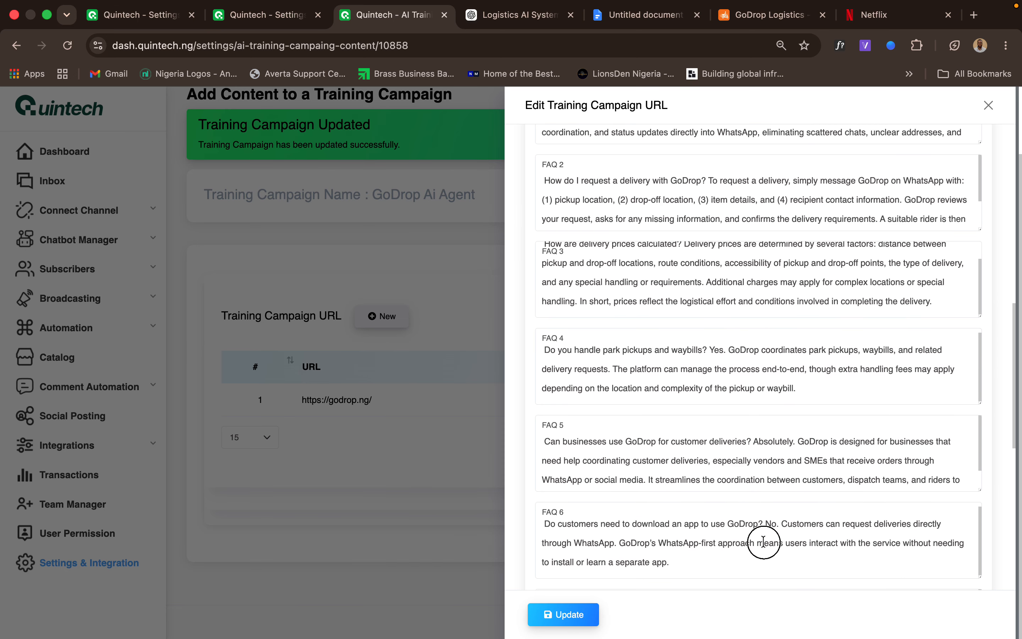
scroll(763, 542, down, 8)
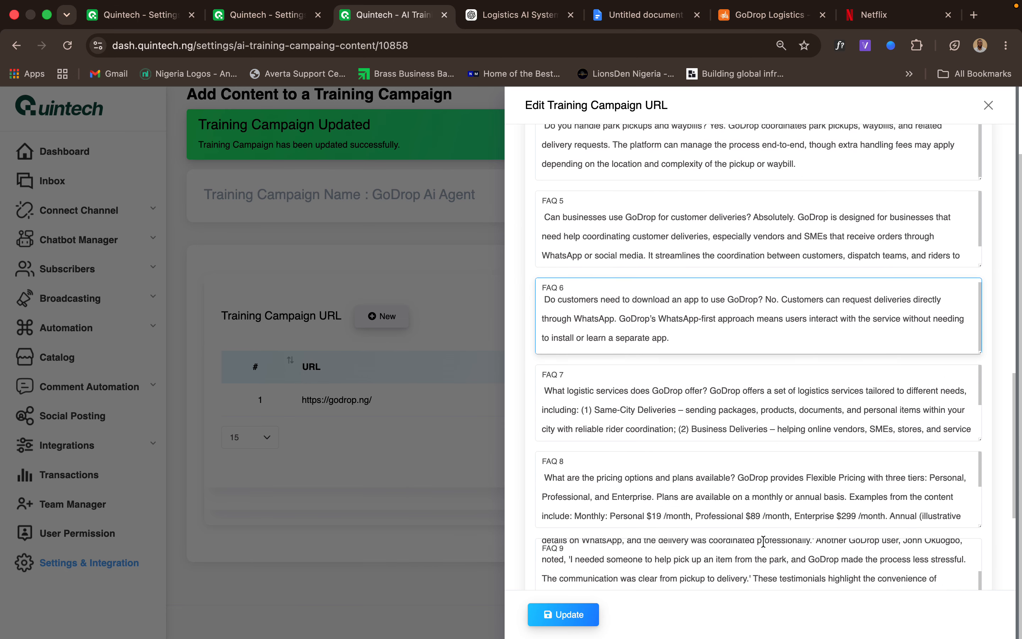
click(764, 493)
scroll(765, 493, down, 3)
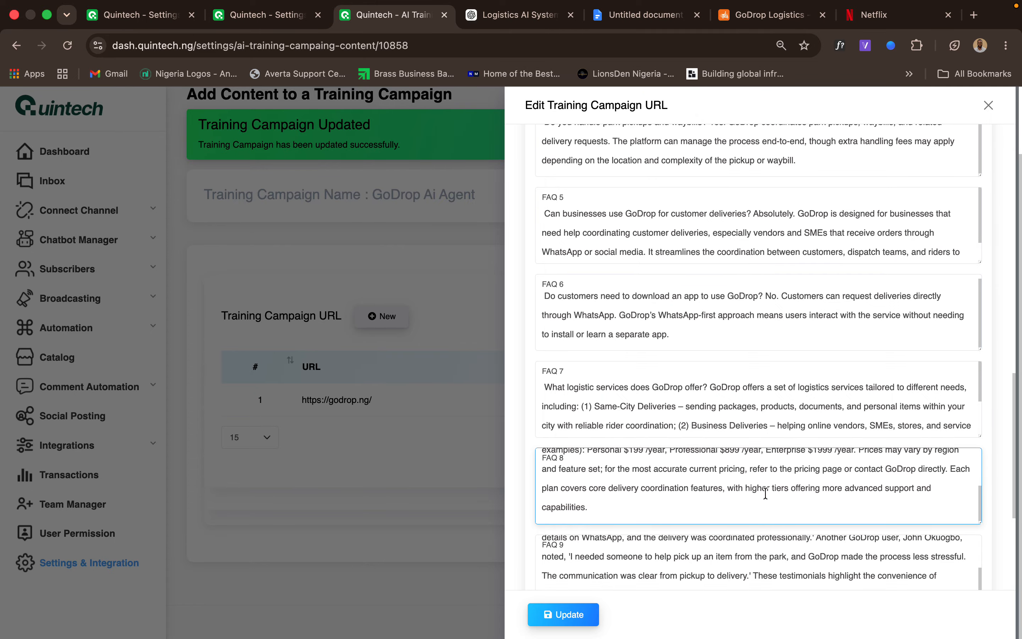
scroll(765, 493, down, 5)
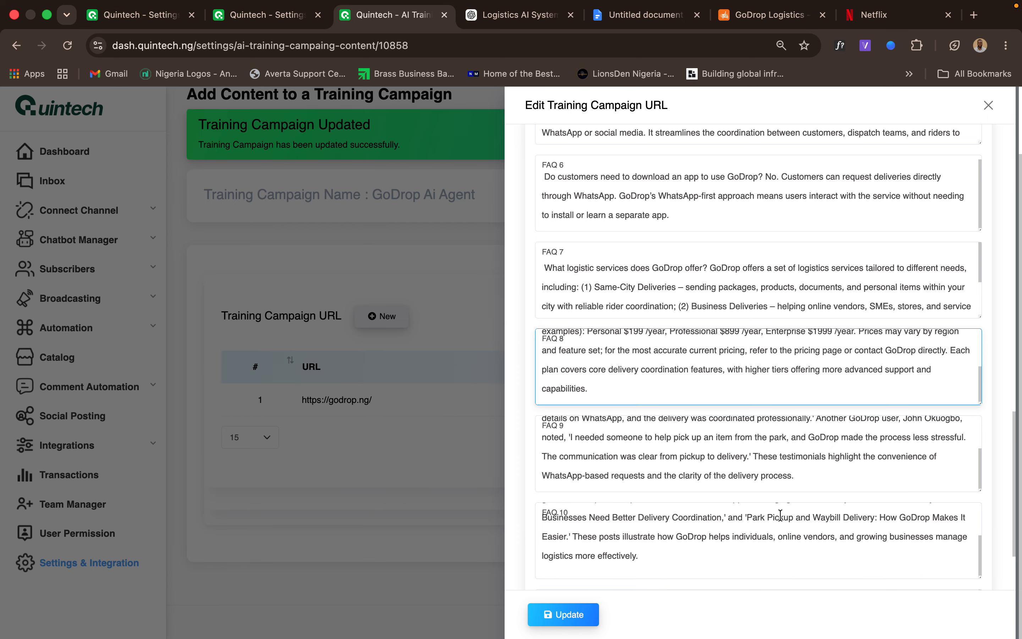
scroll(780, 514, up, 15)
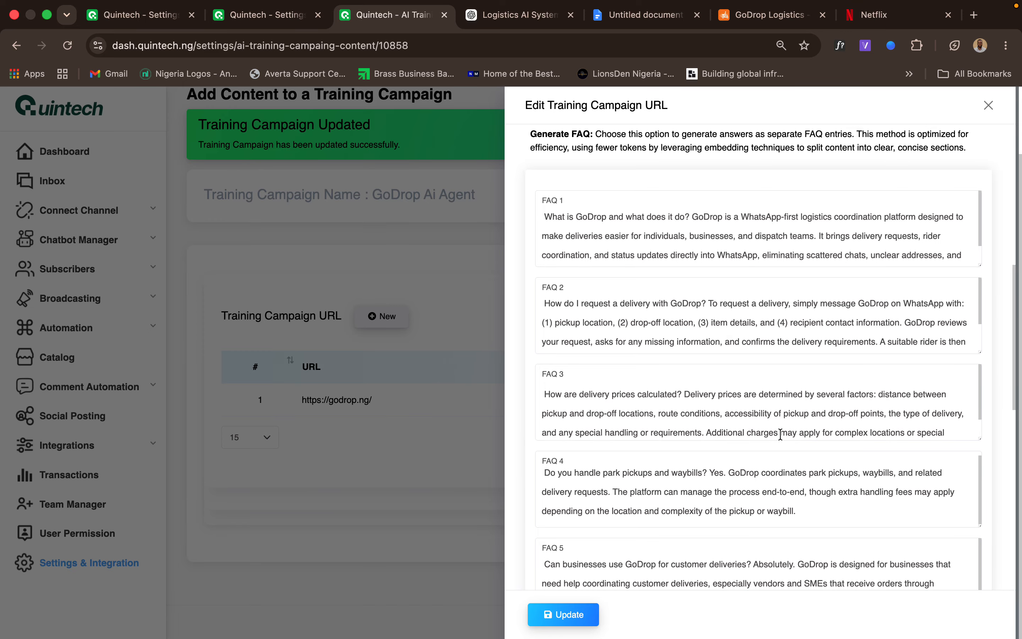
scroll(780, 434, up, 7)
scroll(783, 406, down, 5)
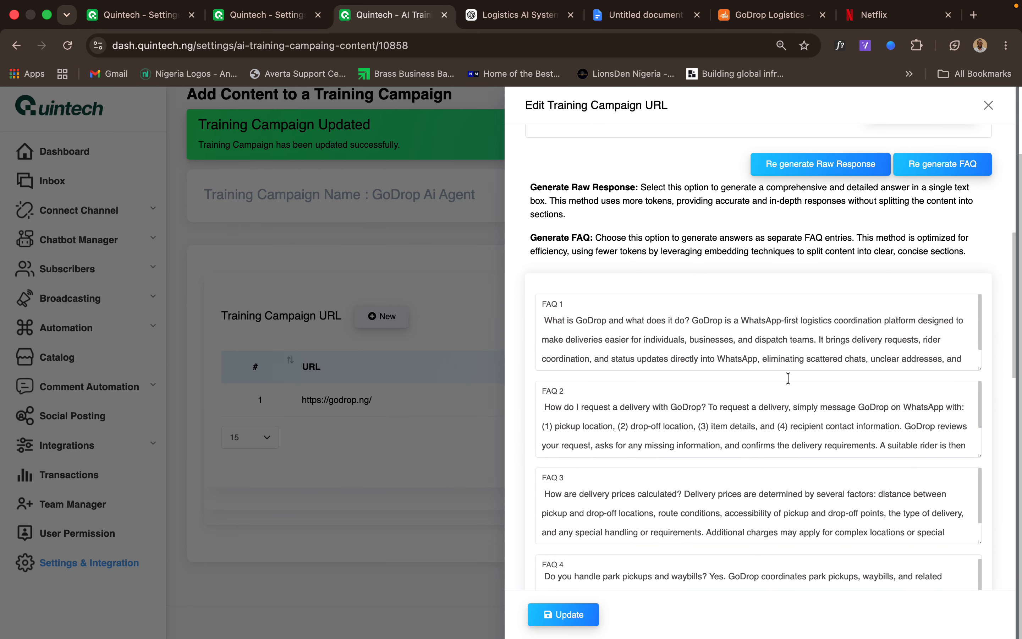
click(788, 359)
scroll(788, 359, down, 1)
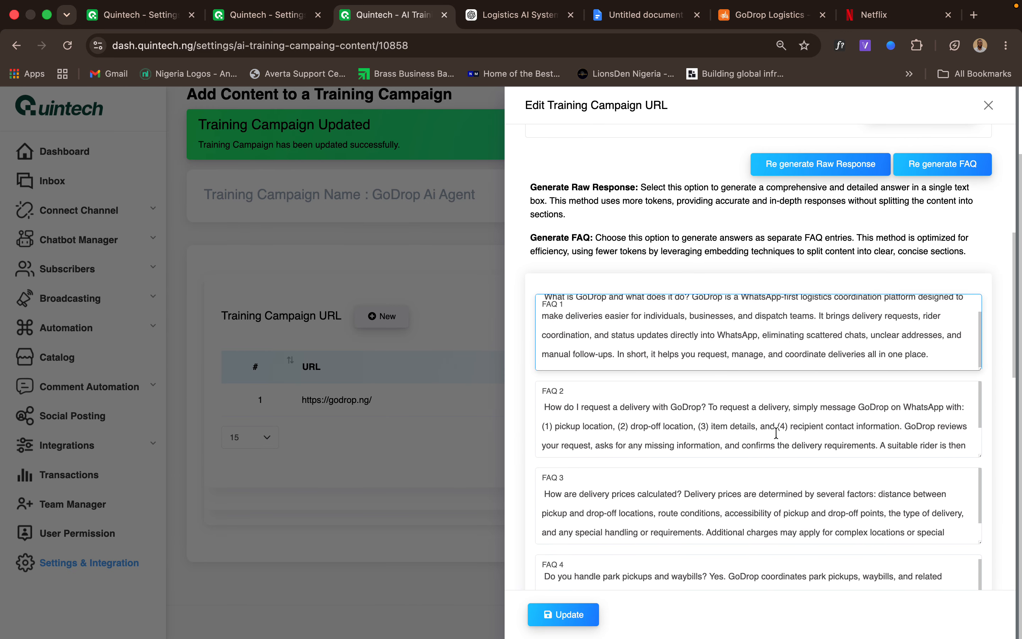
click(590, 620)
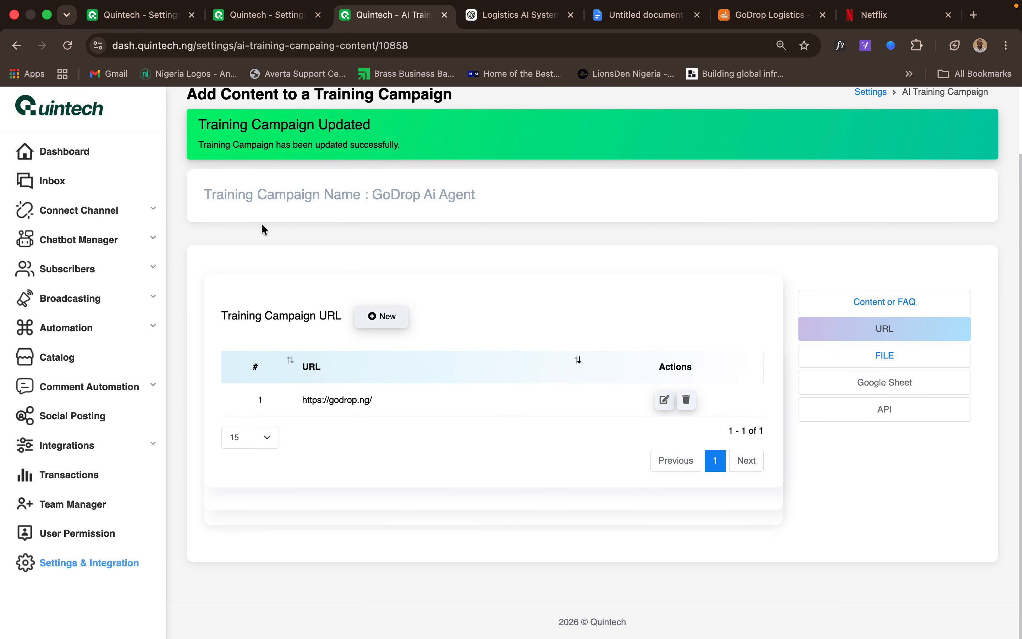
Go to the WhatsApp Bot Manager and review the AI Agent settings of the GoDrop Logistic bot.
click(86, 240)
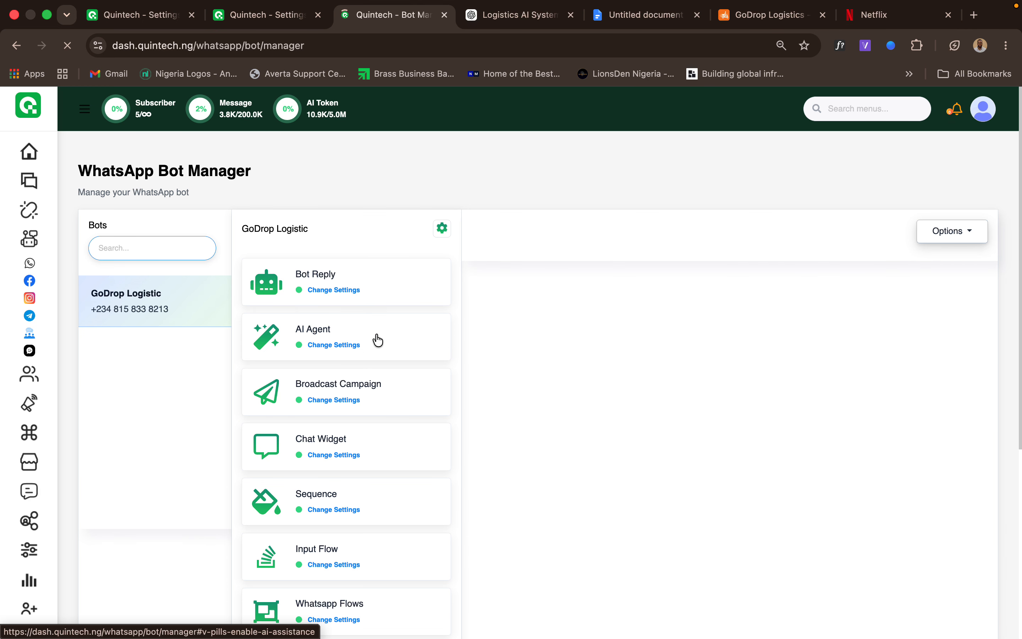
click(397, 337)
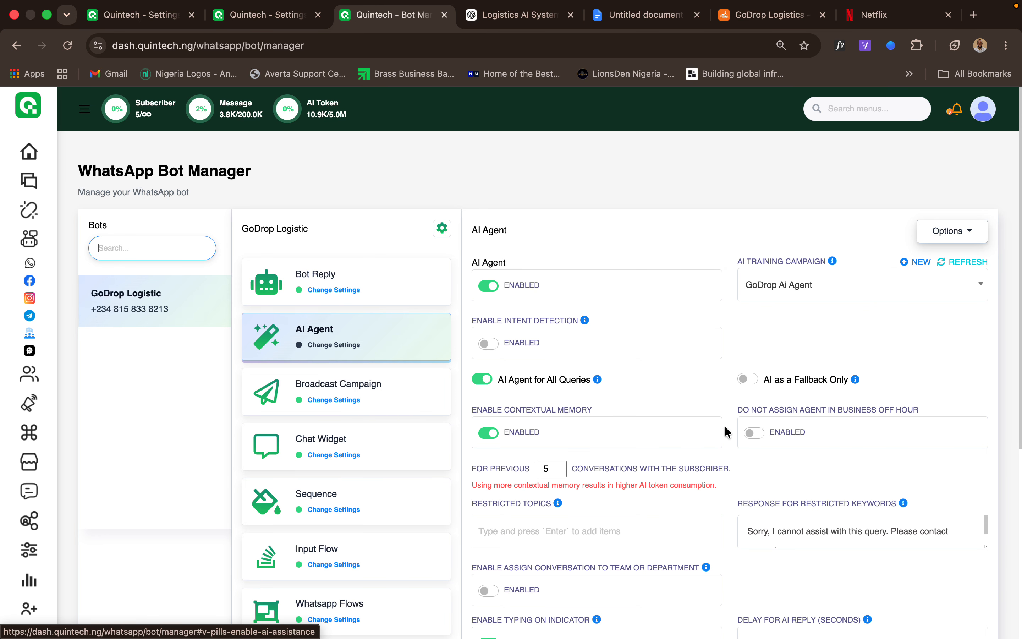
scroll(725, 430, down, 8)
scroll(725, 430, up, 6)
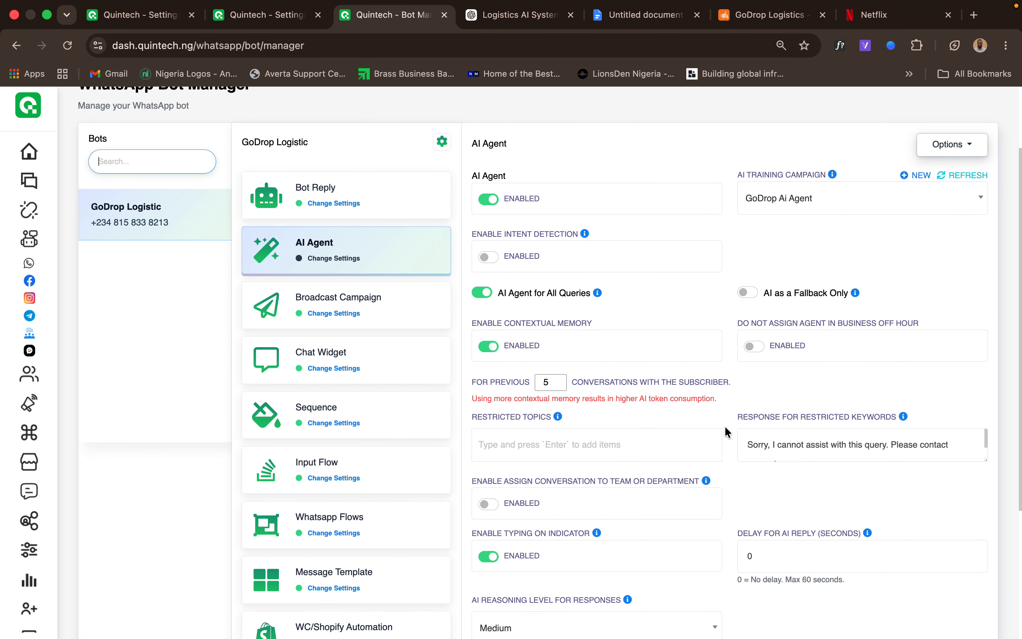
scroll(725, 431, up, 1)
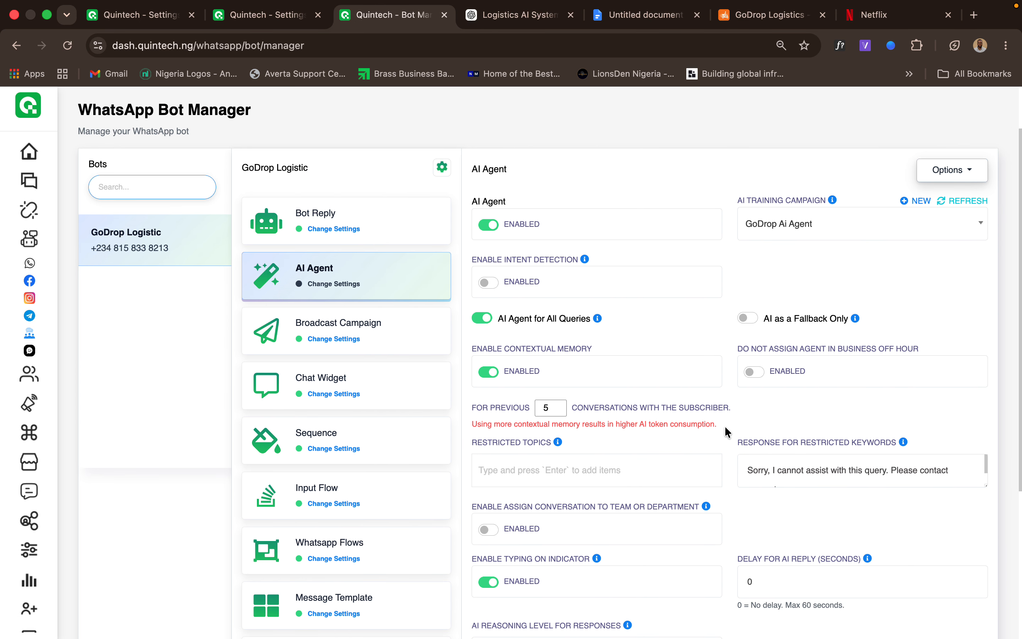
Open the GoDrop Logistic bot's configuration and examine its General and Business Hour settings, including the off-hours bot and AI agent options.
click(442, 173)
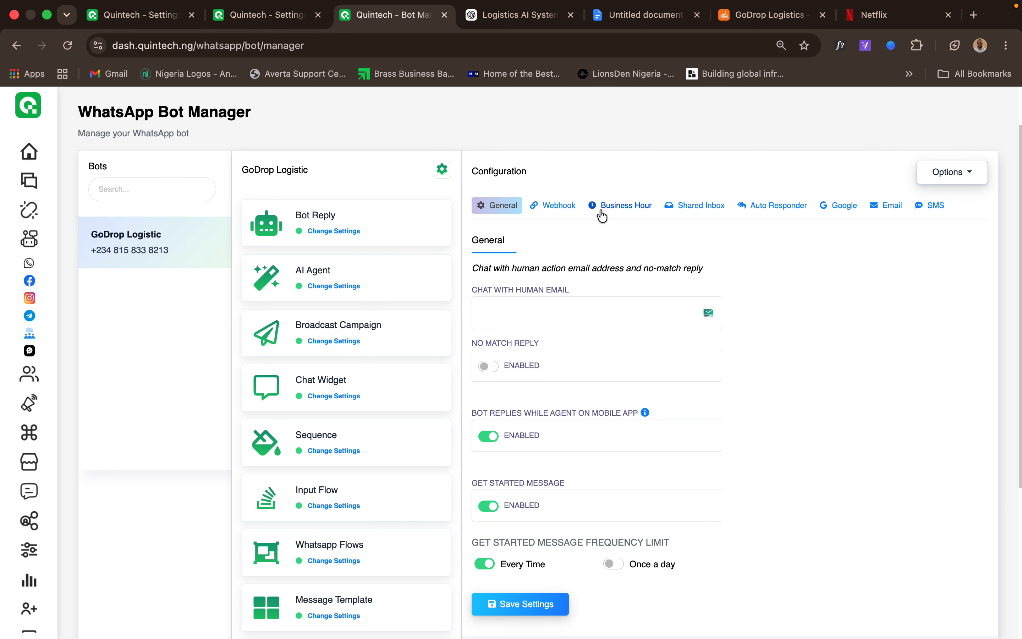
scroll(738, 442, down, 1)
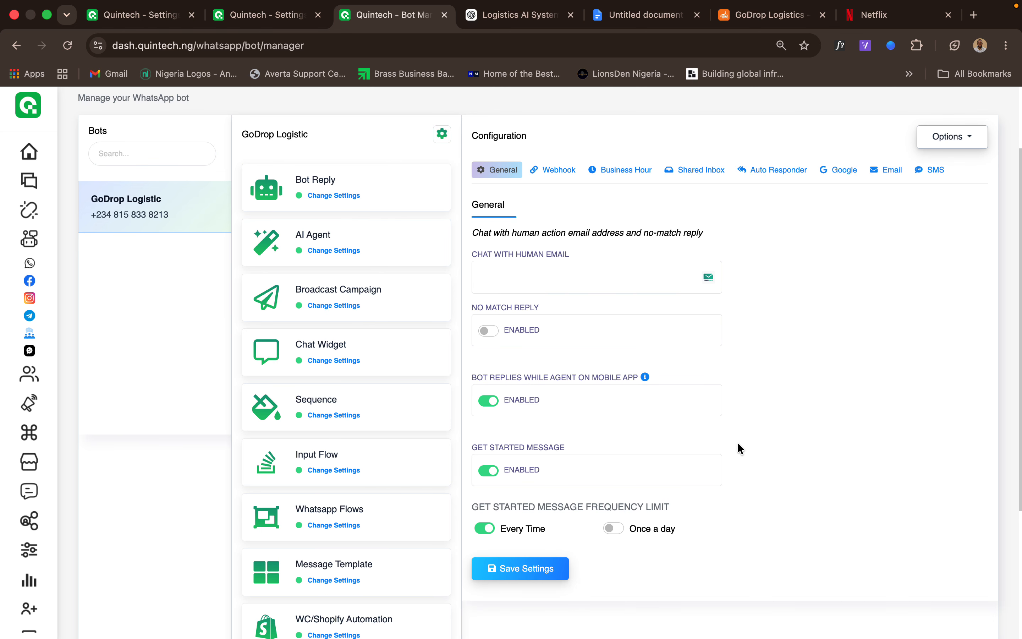
scroll(738, 442, up, 2)
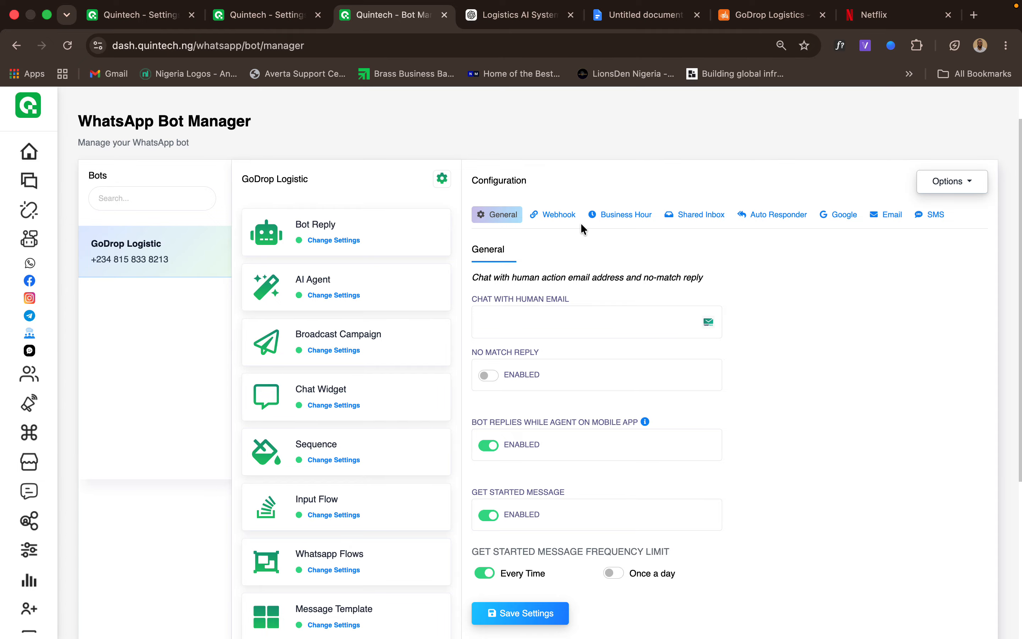
click(626, 216)
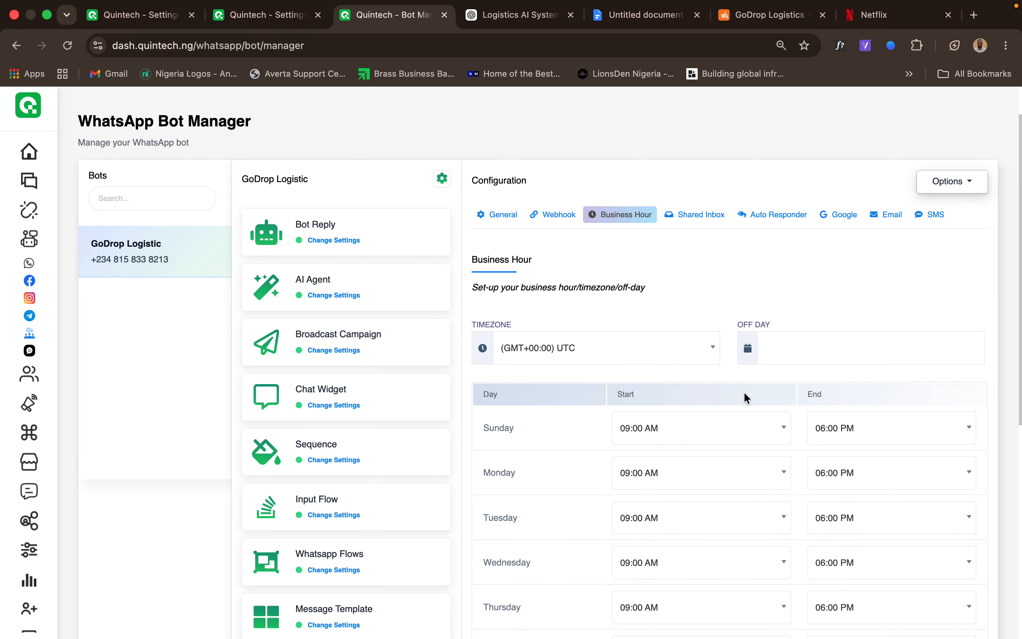
scroll(858, 498, down, 6)
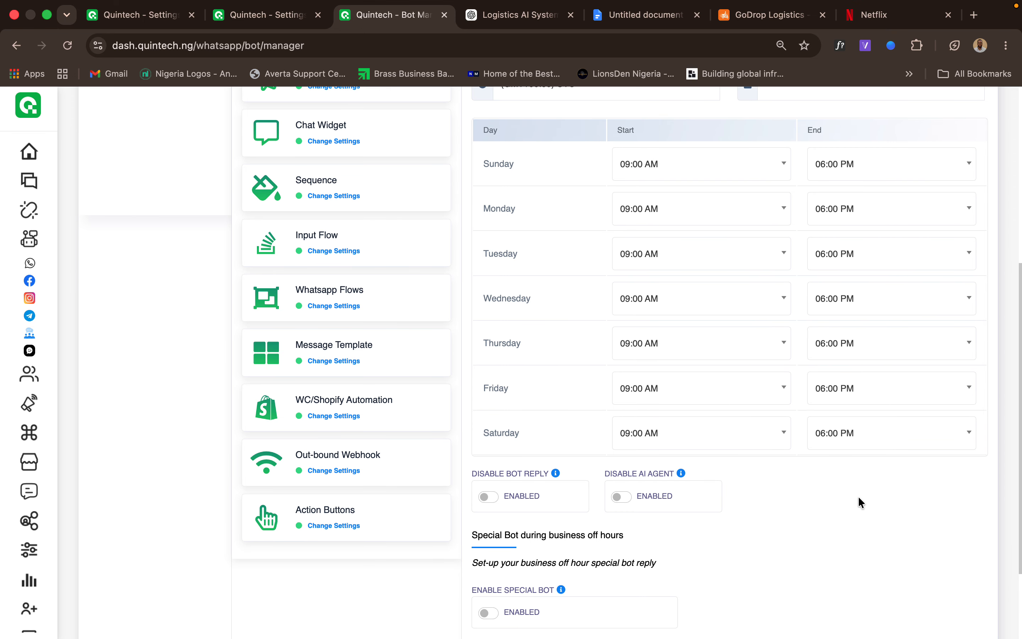
scroll(858, 499, down, 3)
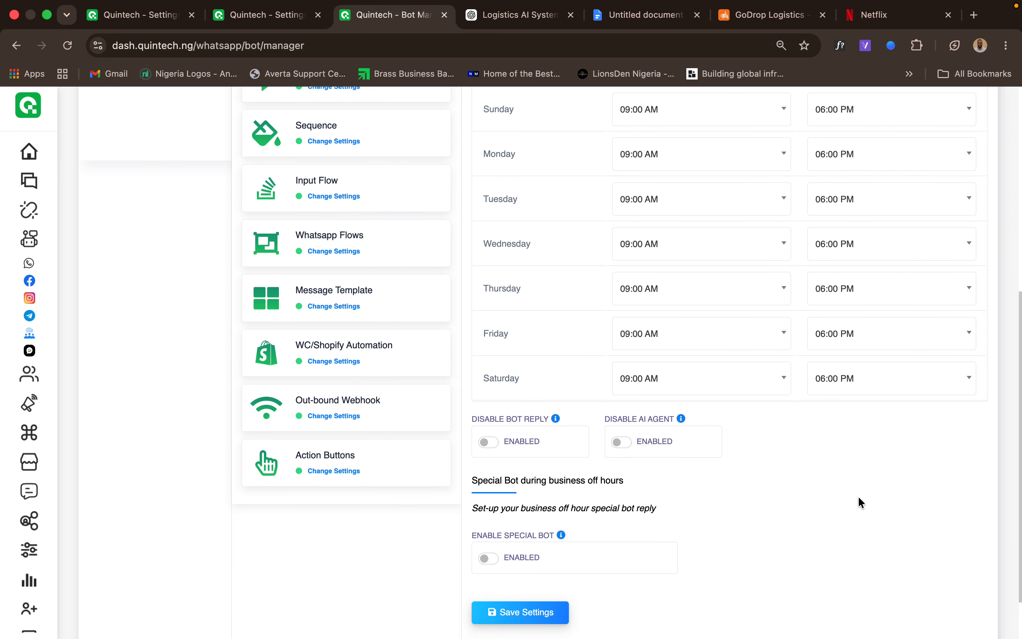
scroll(859, 497, up, 3)
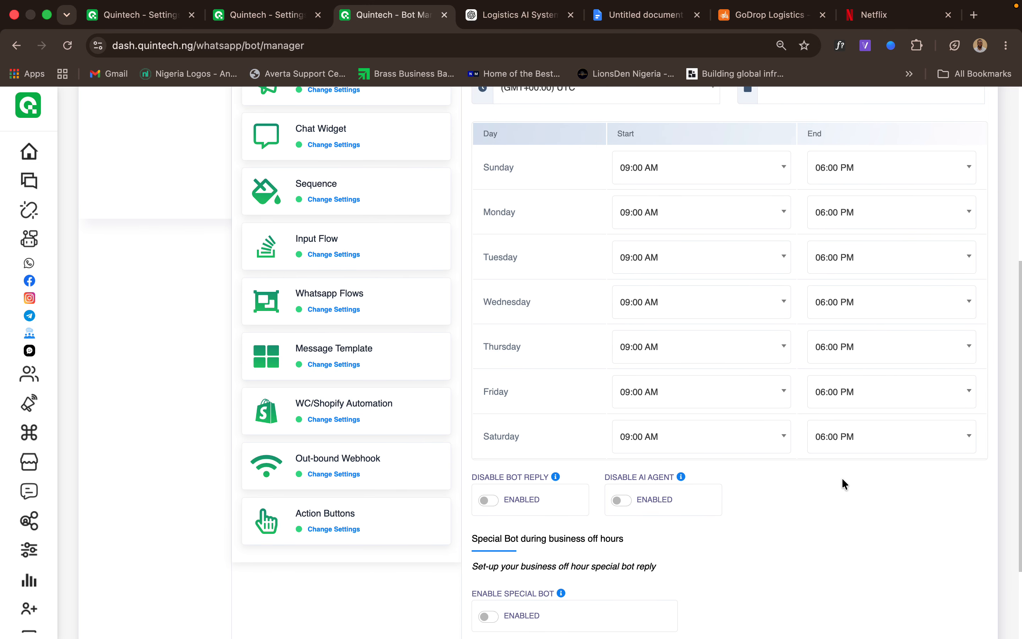
scroll(843, 479, up, 3)
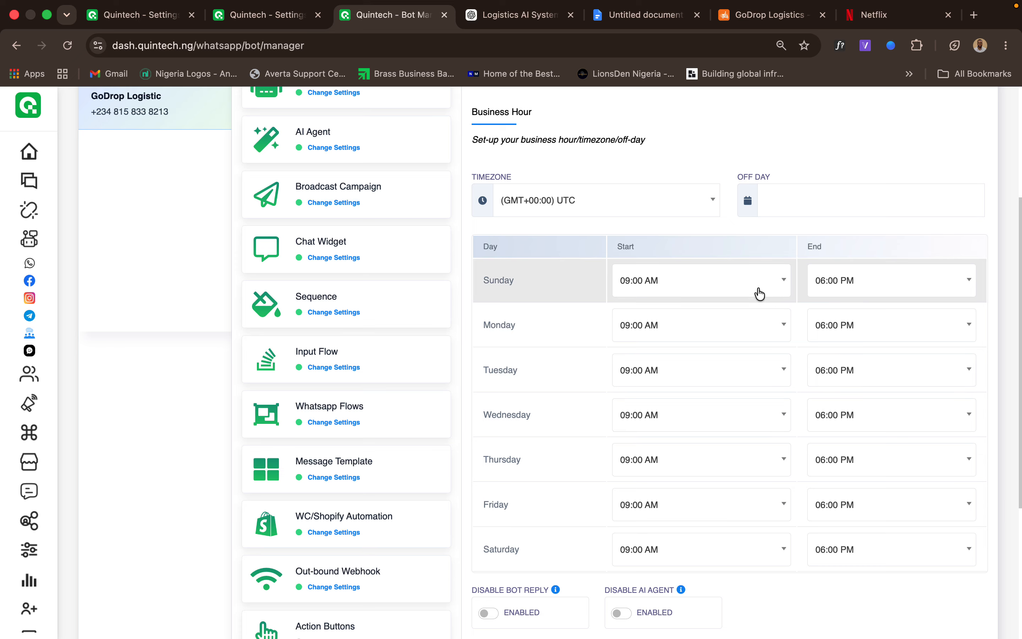
click(754, 288)
scroll(705, 389, down, 5)
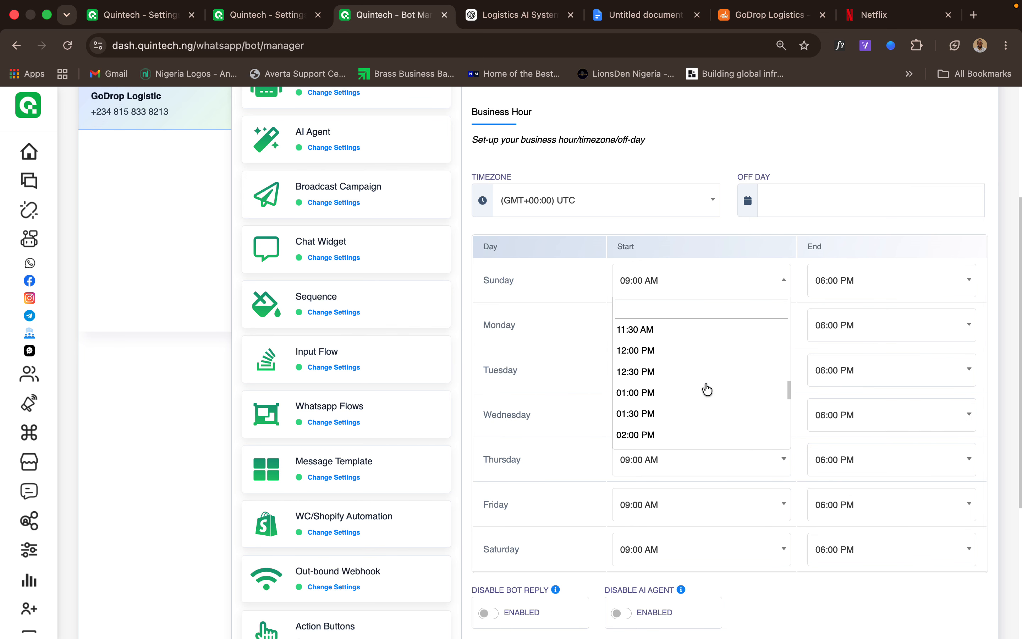
scroll(707, 389, down, 4)
scroll(706, 389, up, 10)
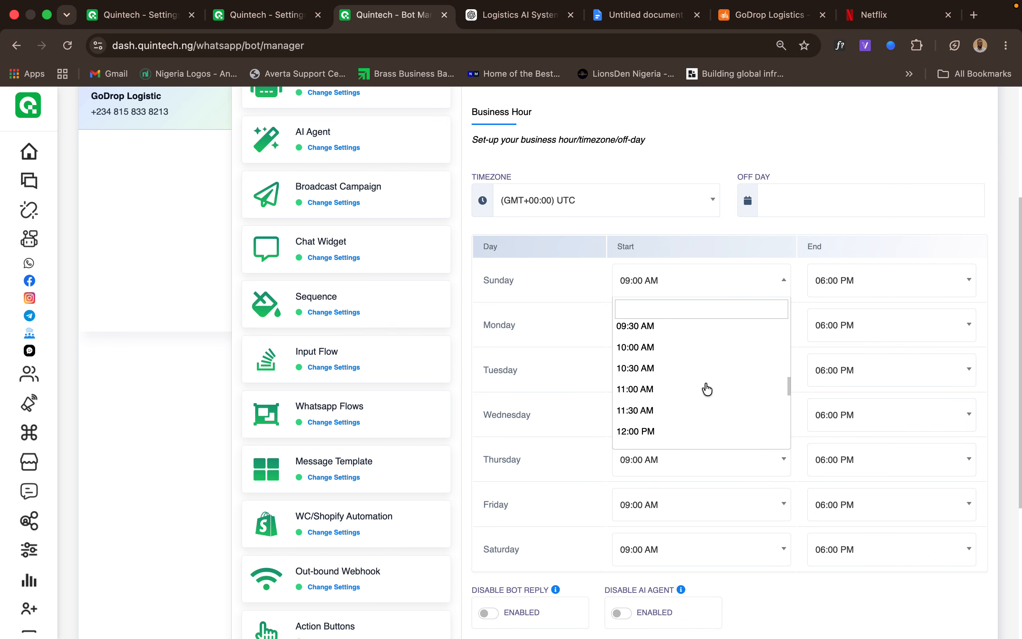
scroll(706, 389, down, 5)
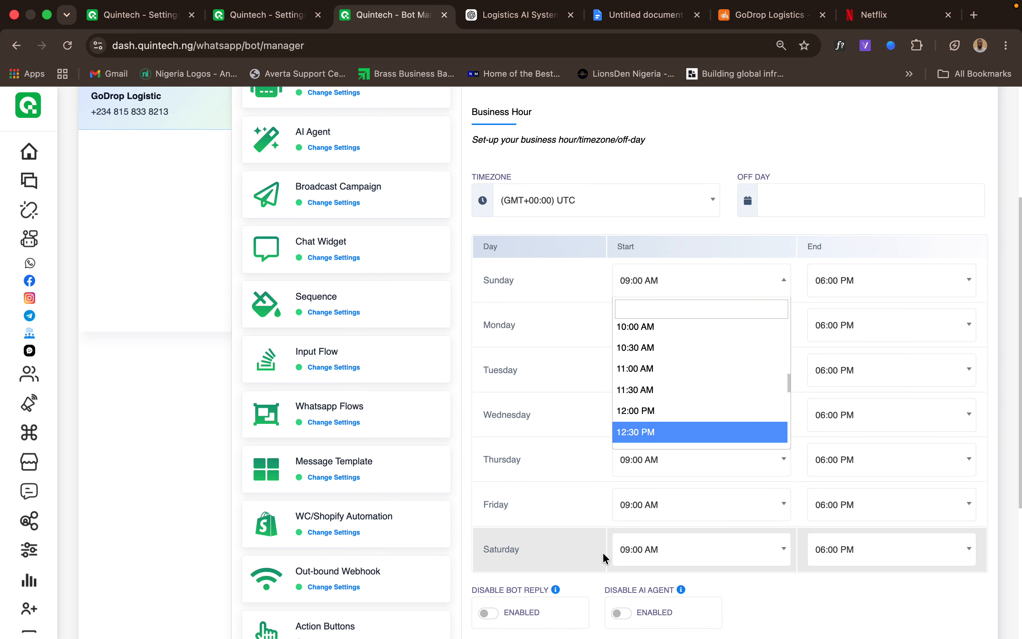
scroll(604, 554, down, 3)
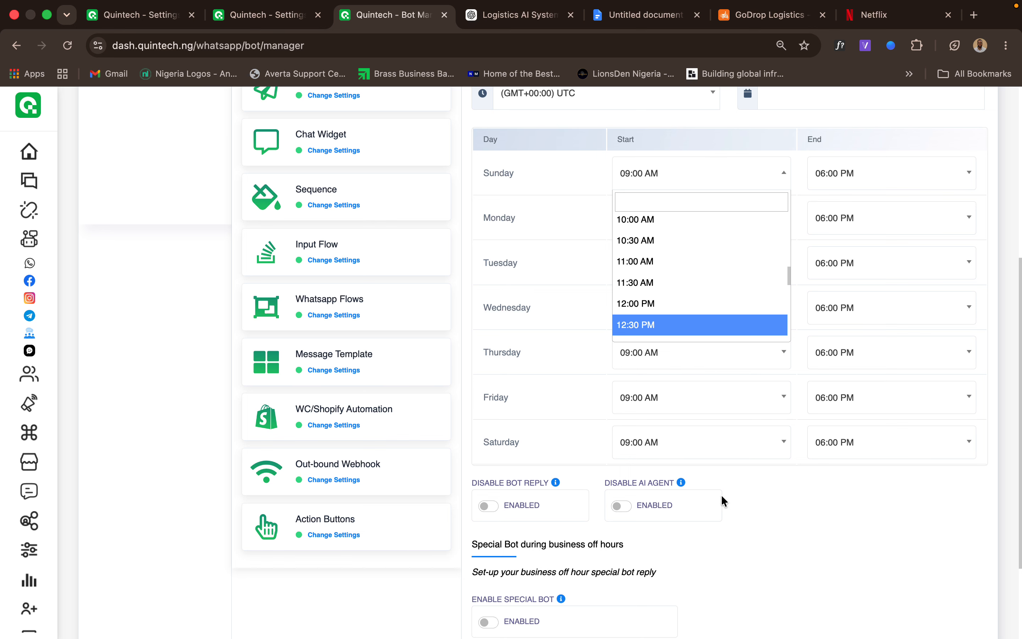
scroll(721, 495, down, 3)
scroll(721, 495, up, 7)
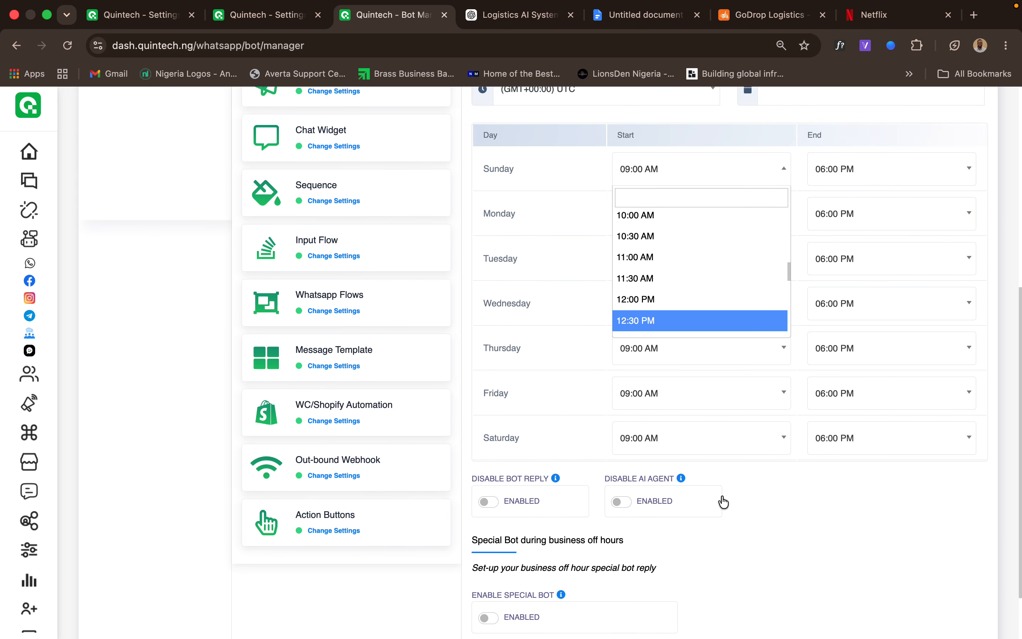
click(701, 395)
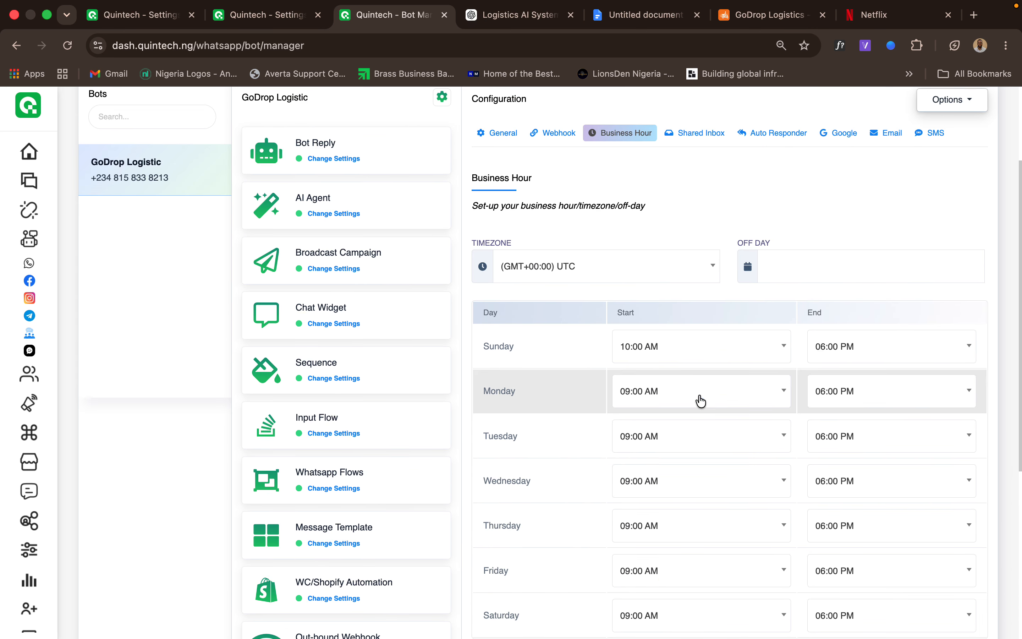
click(730, 360)
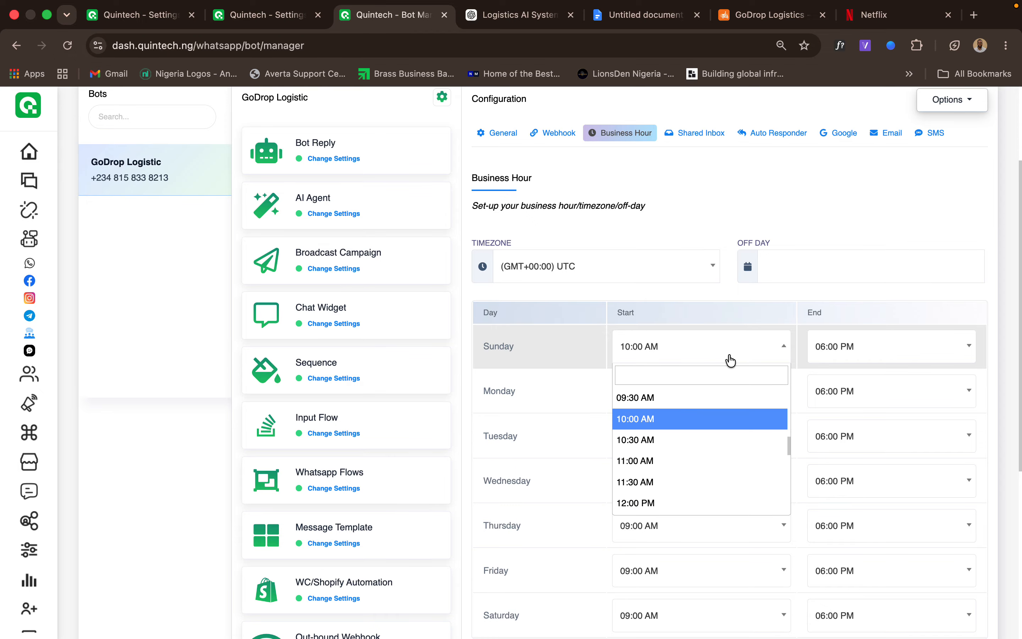
click(705, 412)
Set the business-hour end time to 11:30 PM for Sunday, Monday and Tuesday.
click(850, 337)
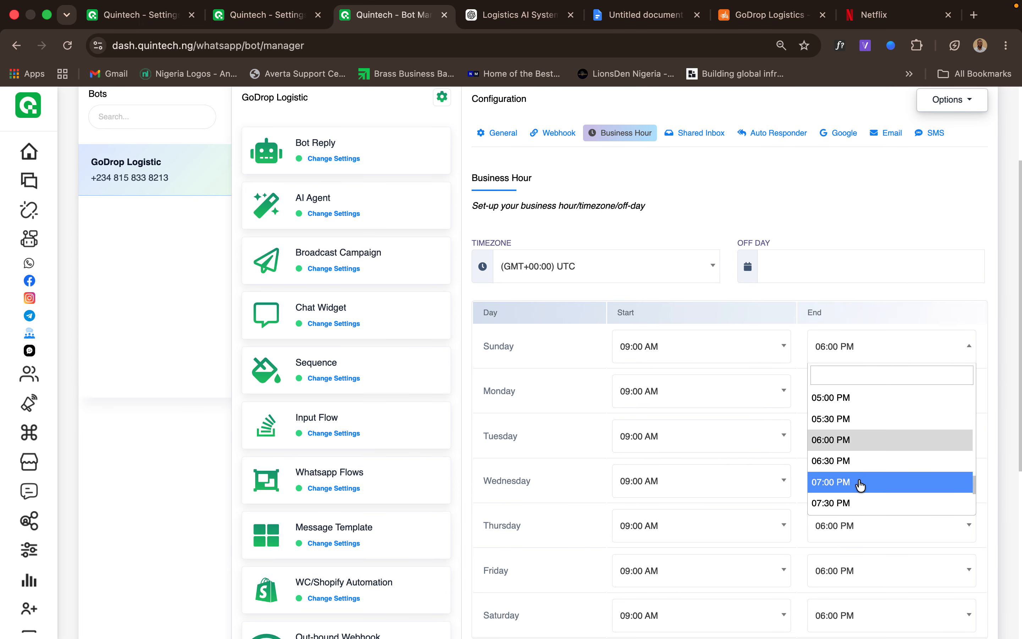
scroll(859, 484, down, 5)
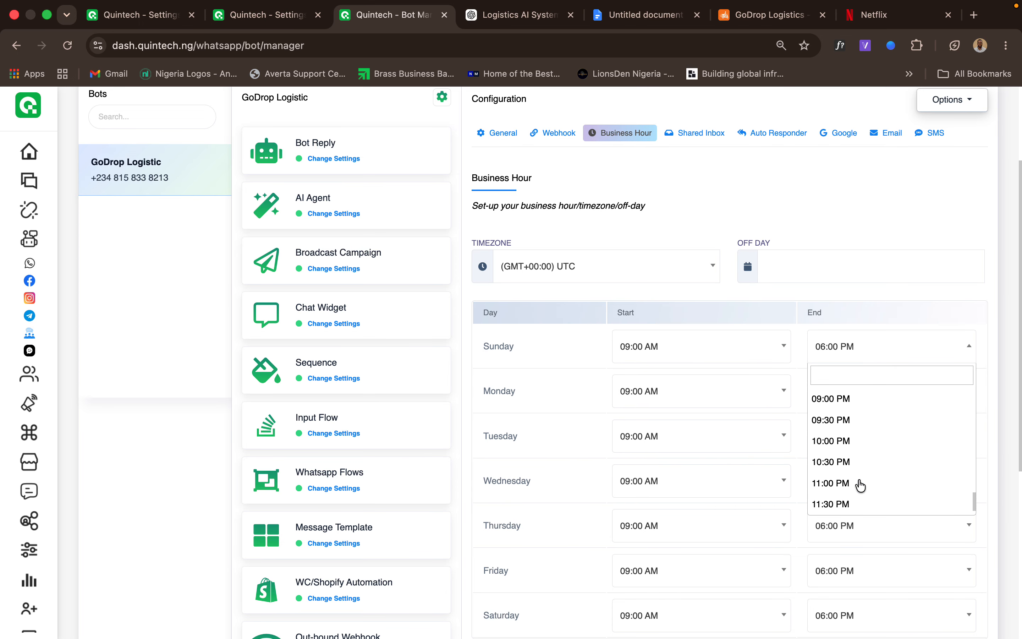
click(858, 504)
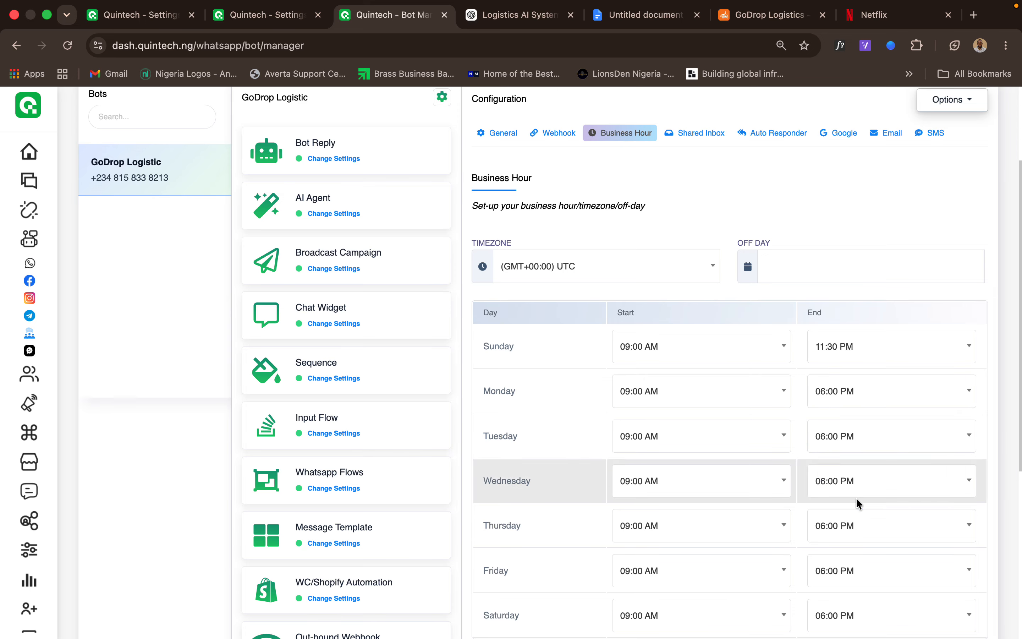
click(831, 396)
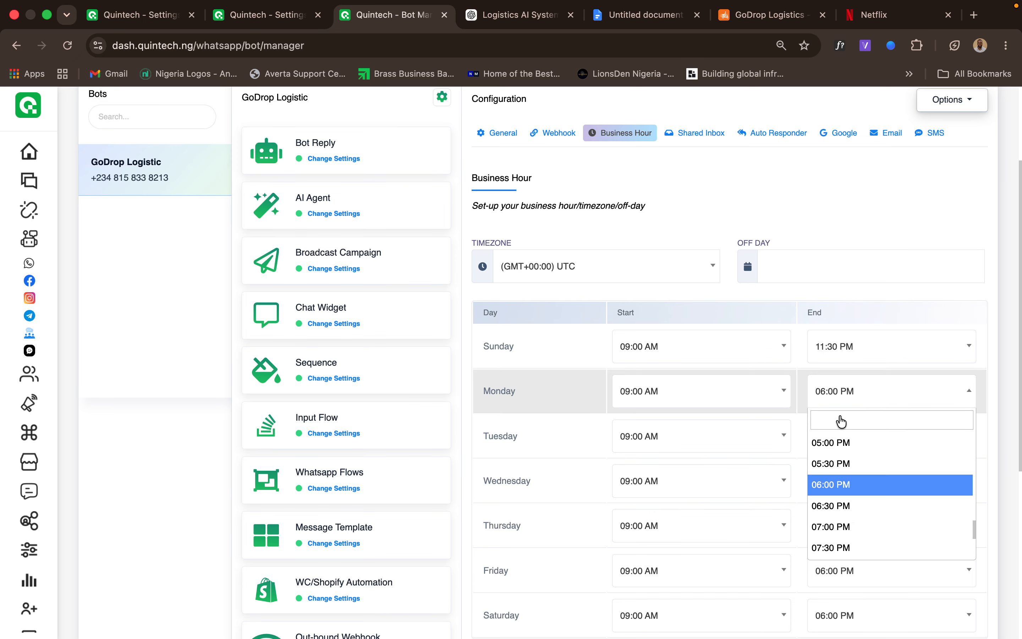
scroll(850, 511, down, 5)
click(855, 547)
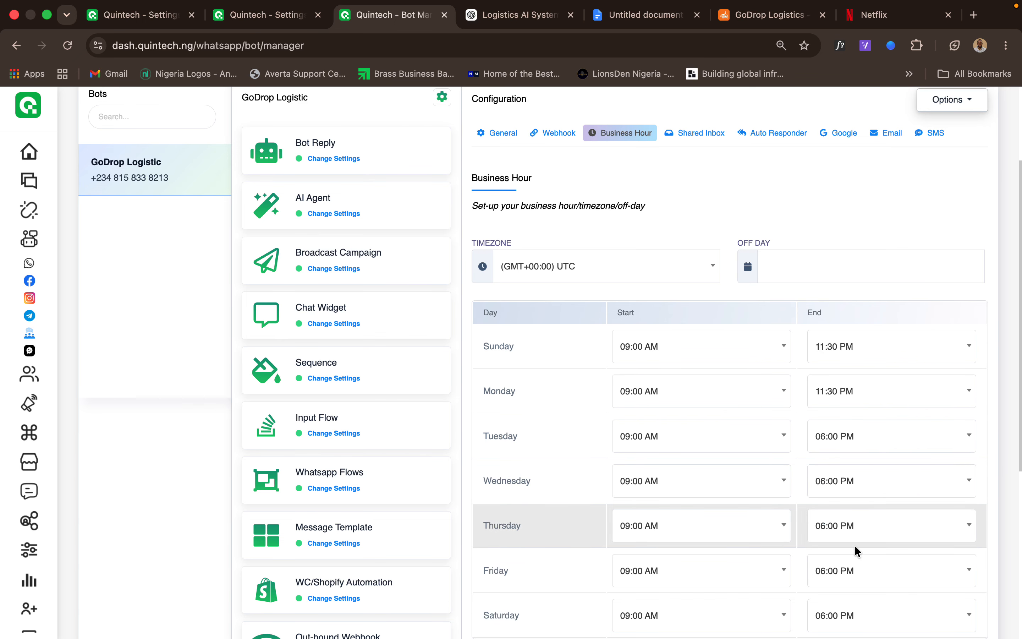
click(889, 445)
scroll(889, 513, down, 5)
click(880, 592)
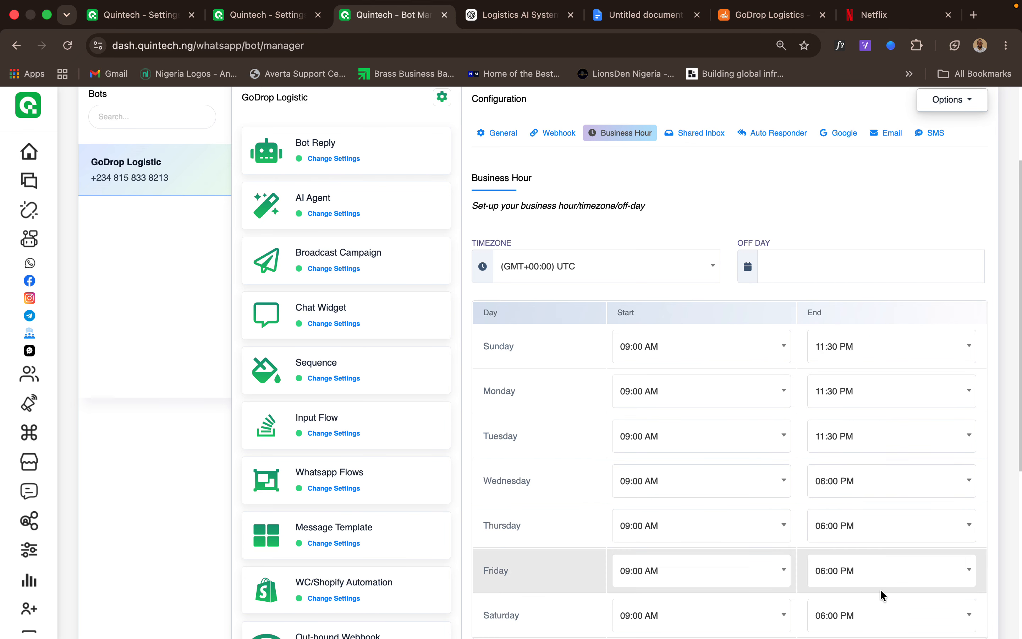
Set the business-hour end time to 11:30 PM for Wednesday and Thursday.
click(882, 490)
scroll(874, 406, down, 5)
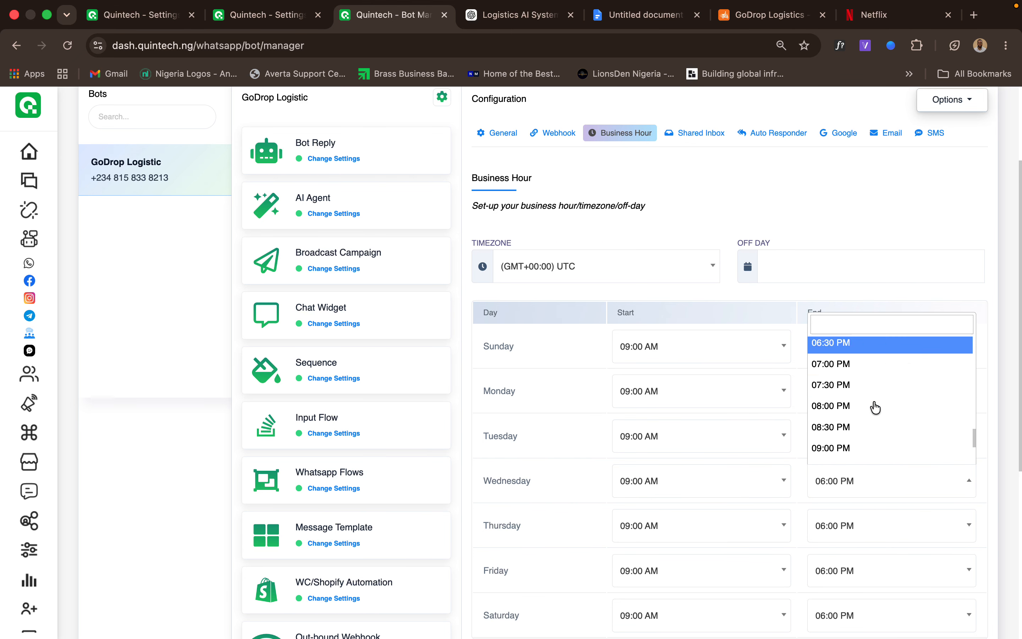
click(874, 447)
click(875, 526)
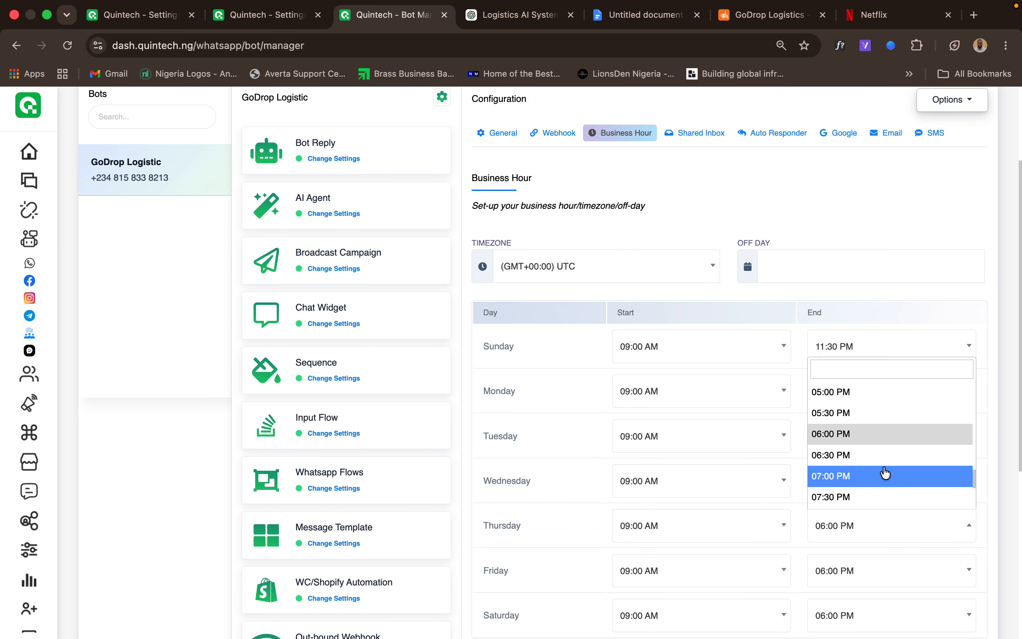
scroll(881, 473, down, 5)
click(881, 495)
Set the business-hour end time to 11:30 PM for Saturday and Friday.
scroll(886, 549, down, 5)
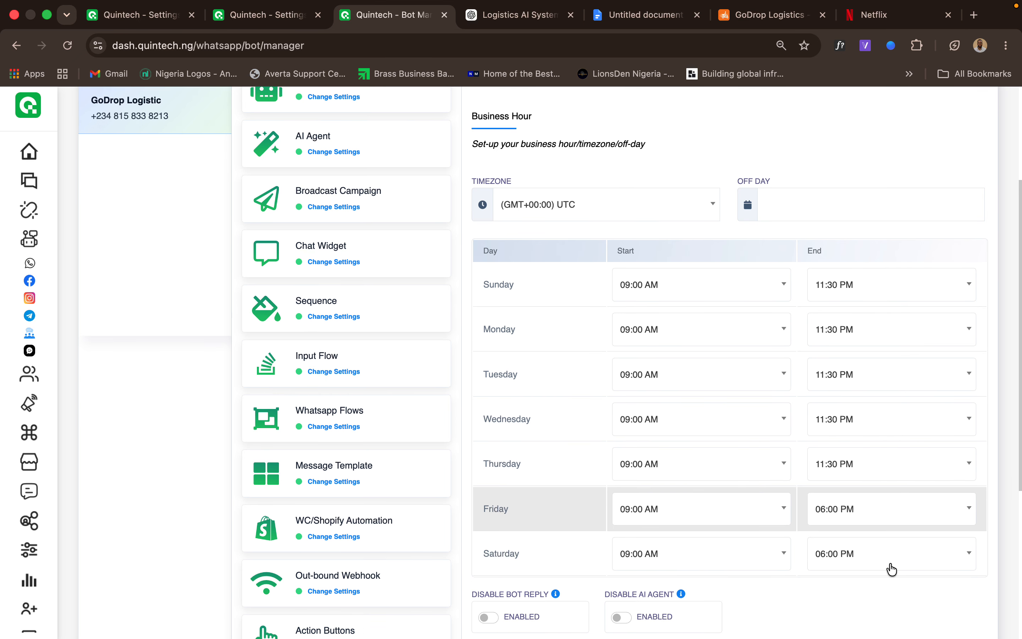
click(866, 462)
scroll(872, 549, down, 3)
scroll(875, 600, down, 2)
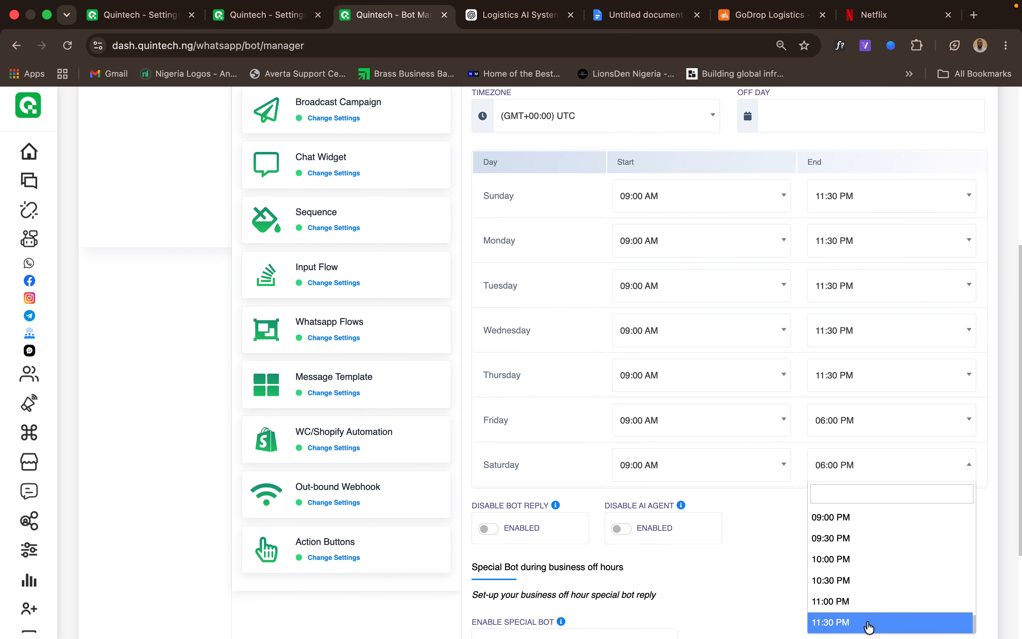
click(870, 616)
click(874, 419)
scroll(873, 517, down, 6)
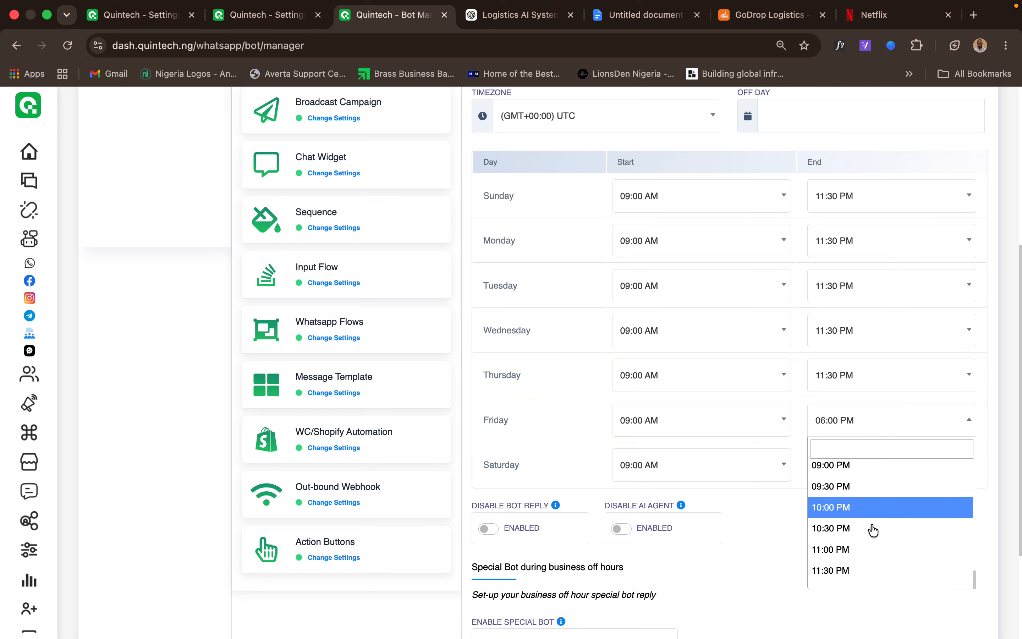
click(872, 578)
Set the business-hour timezone to (GMT+01:00) Africa/Lagos and save the bot configuration.
scroll(856, 554, up, 2)
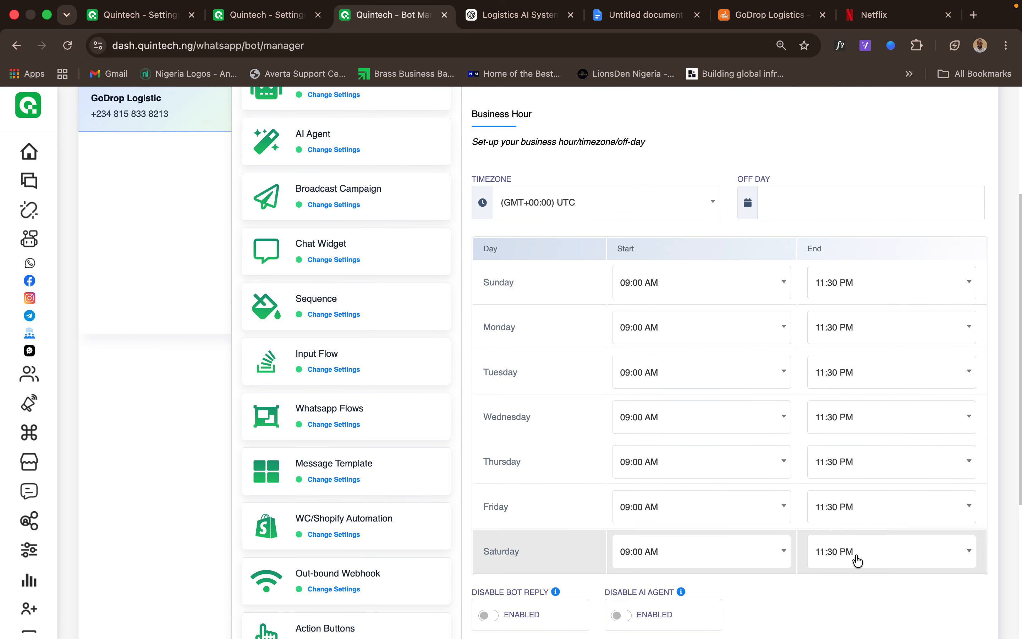
scroll(855, 554, down, 5)
scroll(855, 555, up, 8)
click(600, 337)
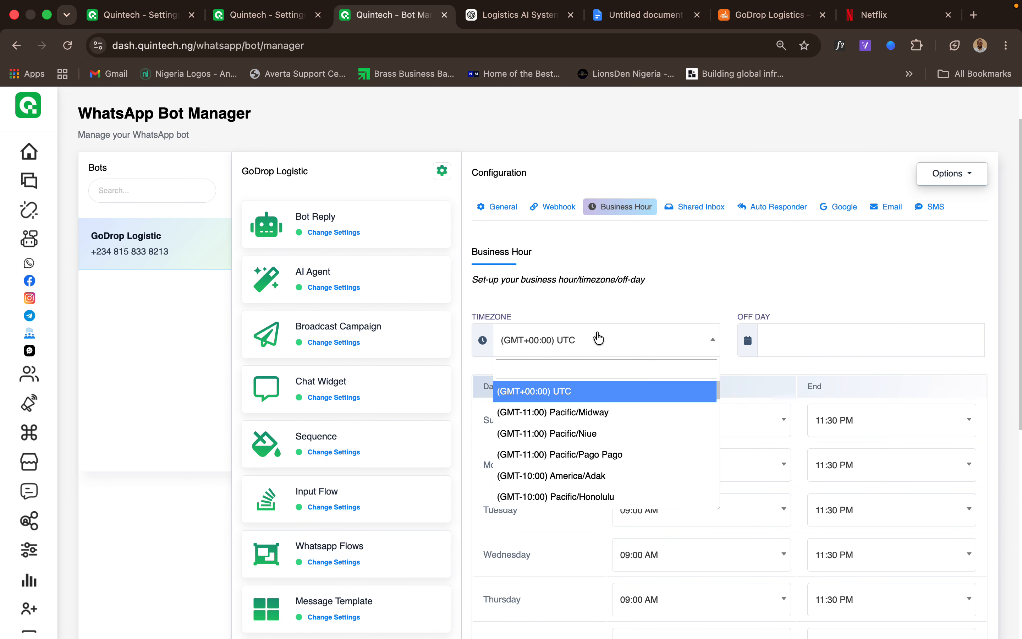
scroll(588, 452, down, 2)
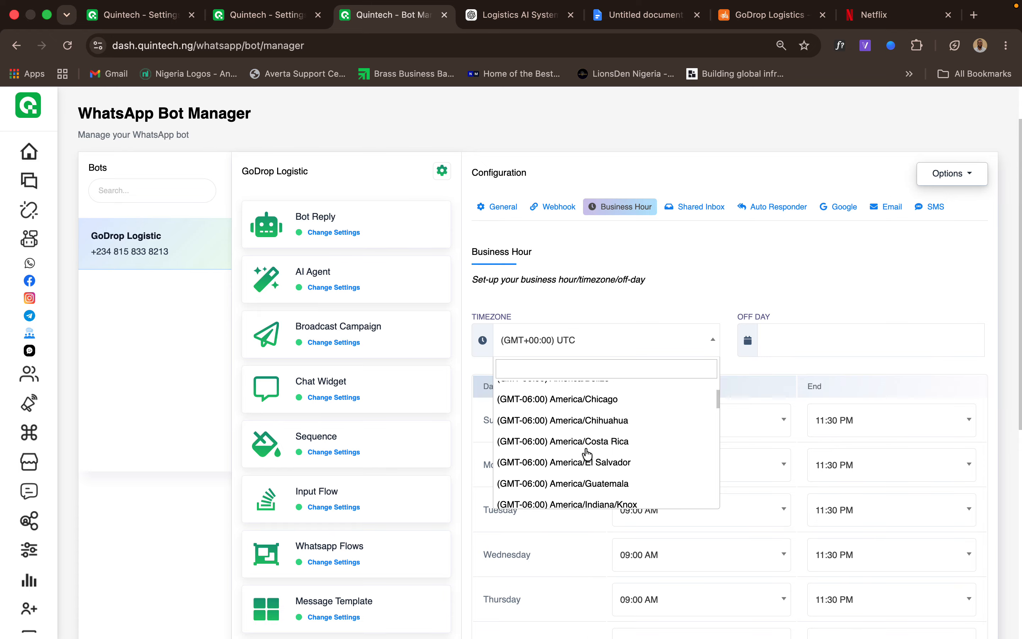
scroll(587, 455, down, 5)
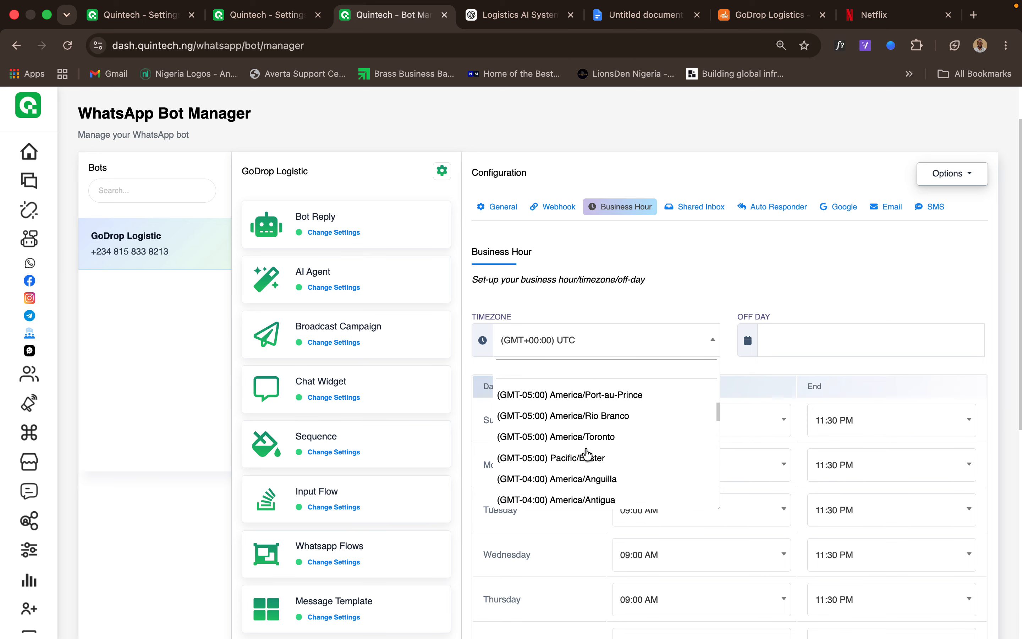
scroll(587, 454, down, 3)
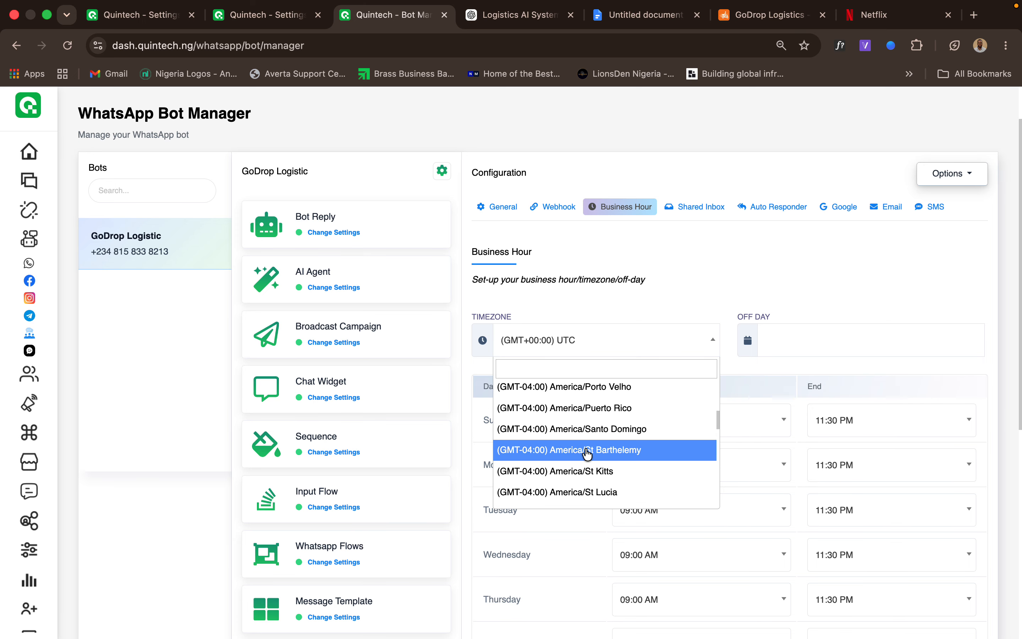
scroll(587, 453, down, 6)
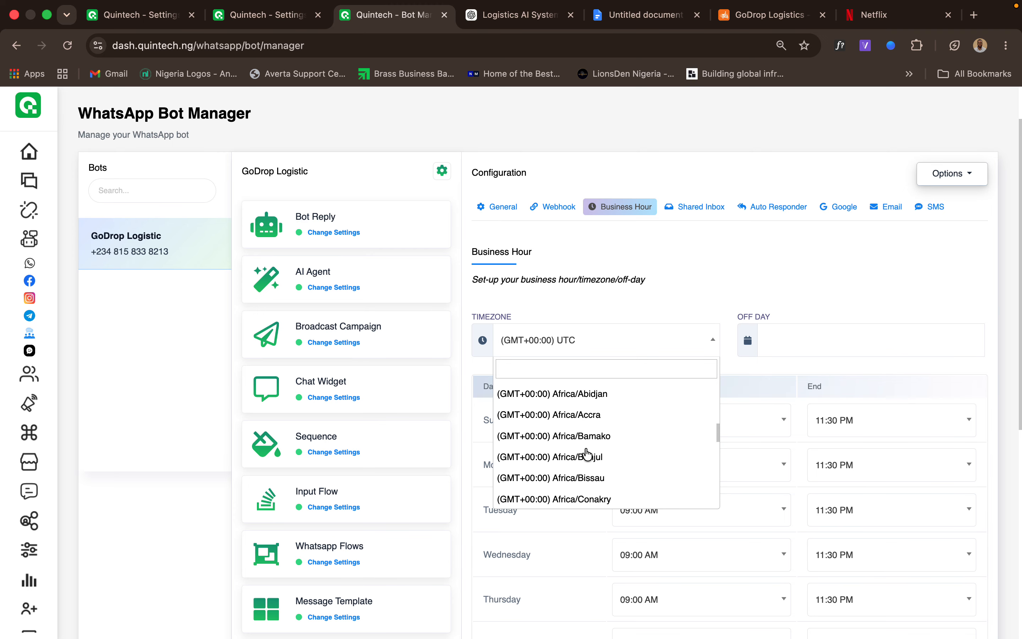
scroll(586, 454, down, 5)
scroll(587, 454, up, 3)
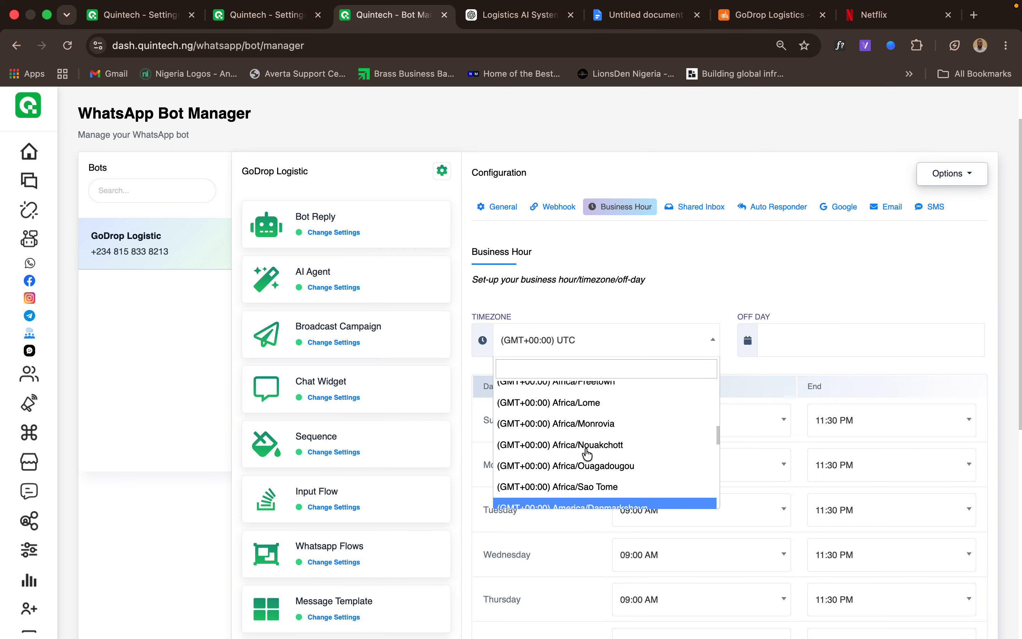
scroll(587, 454, up, 4)
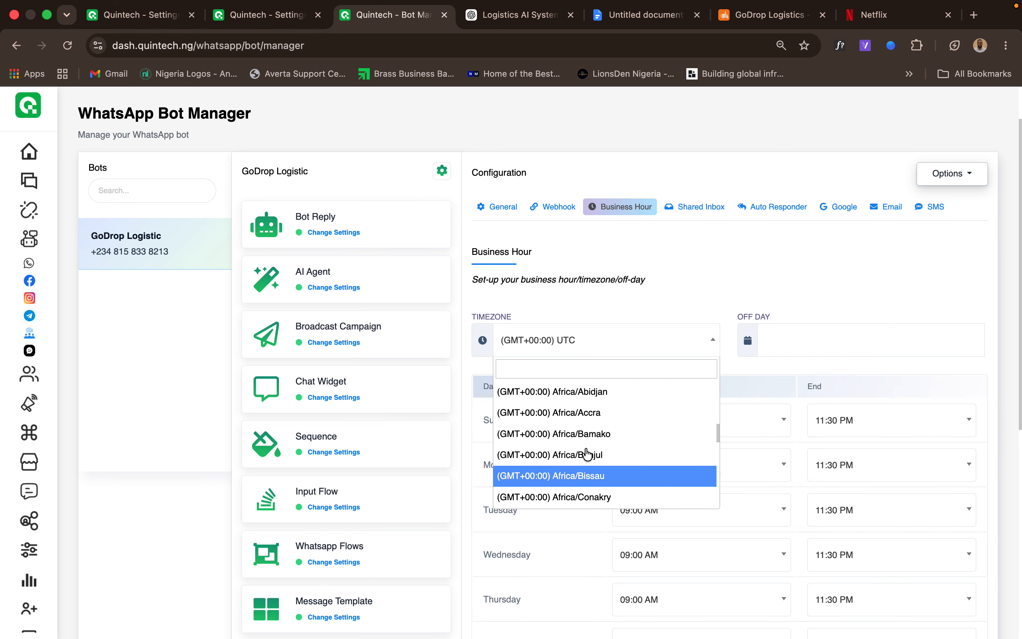
scroll(587, 453, up, 5)
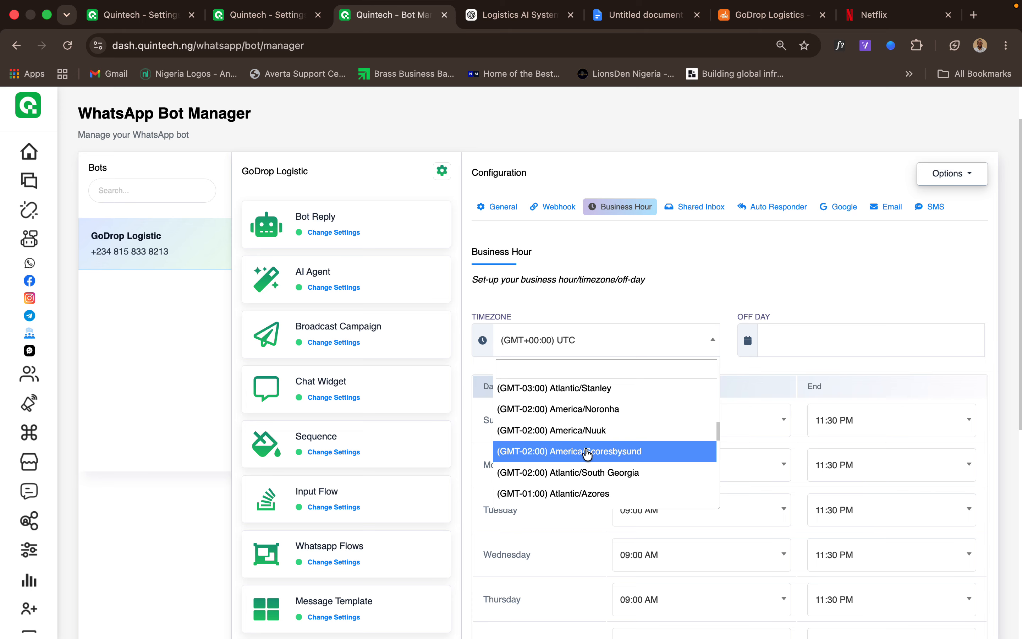
scroll(587, 454, up, 3)
scroll(587, 454, down, 5)
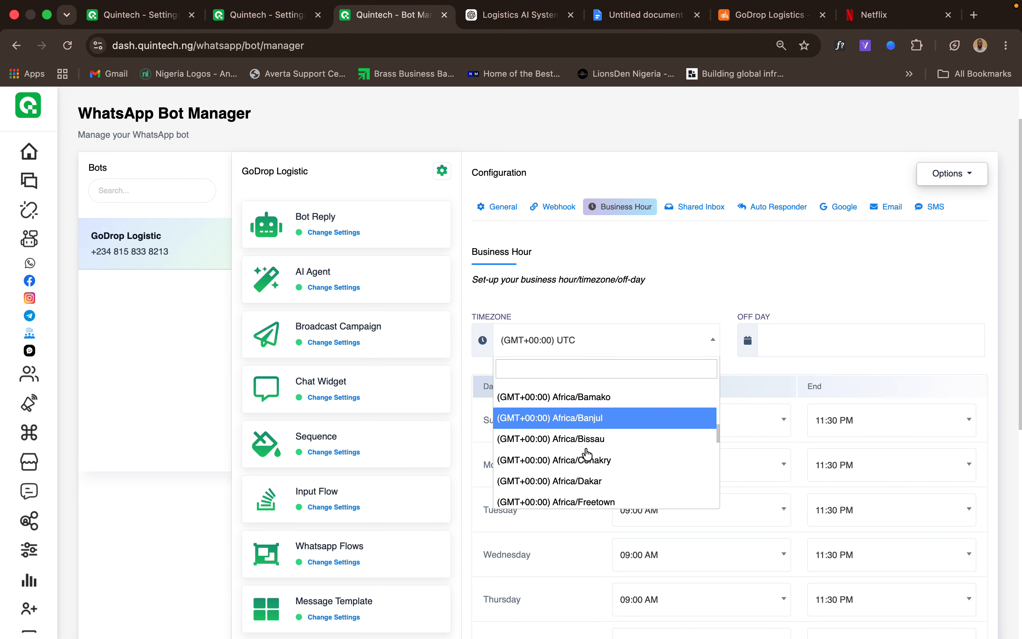
scroll(587, 454, up, 4)
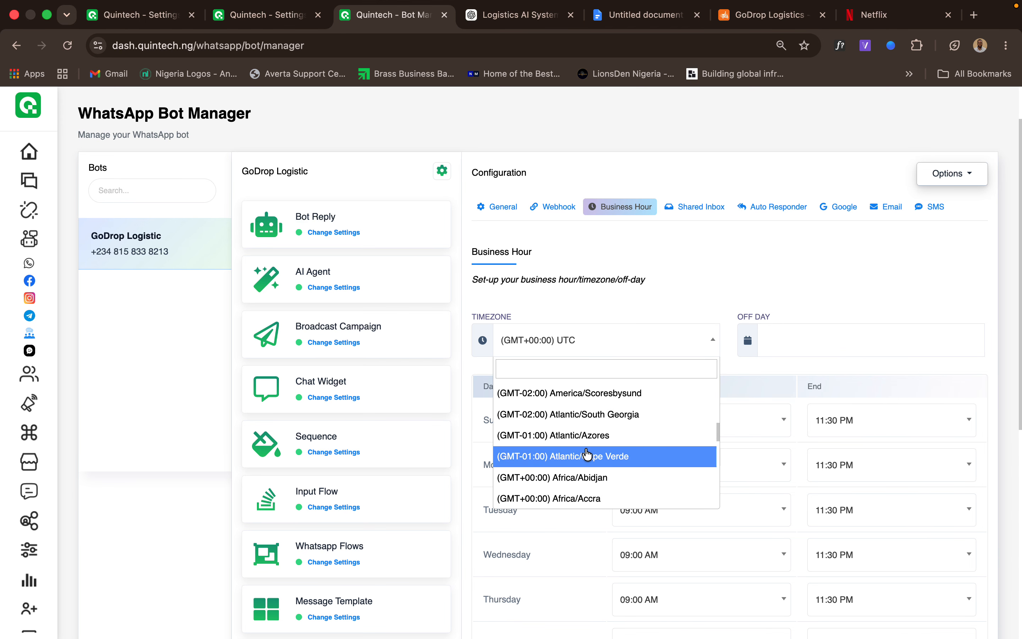
scroll(587, 454, down, 10)
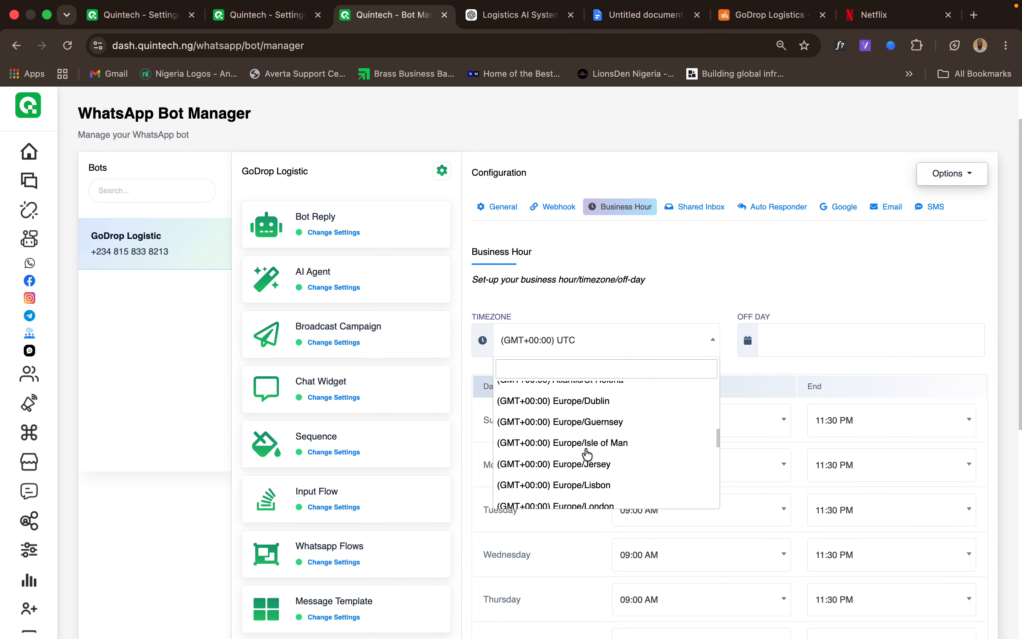
scroll(591, 448, down, 6)
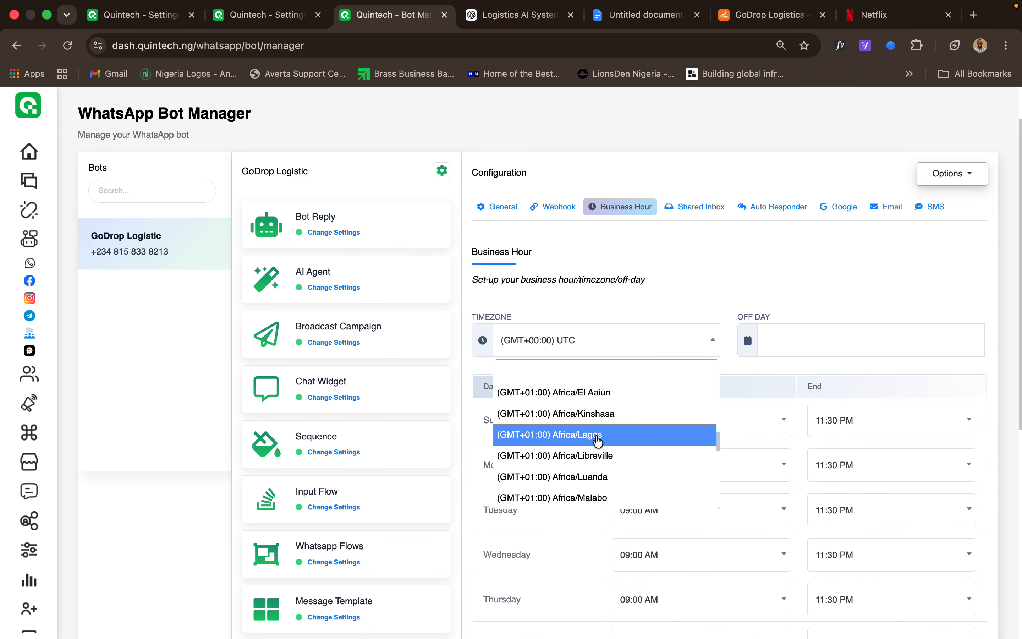
click(598, 439)
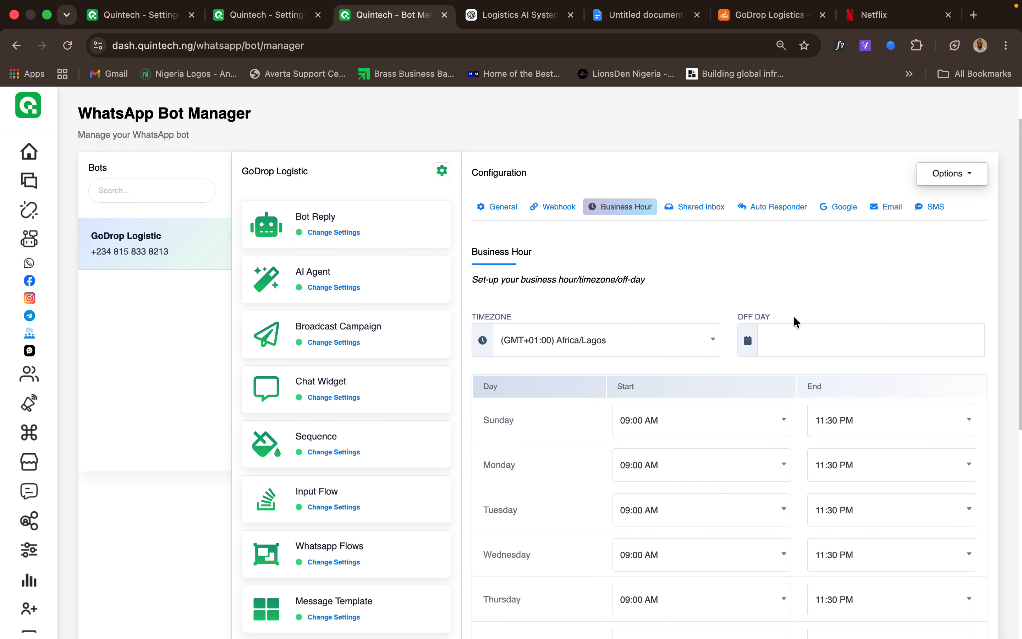
scroll(796, 321, down, 5)
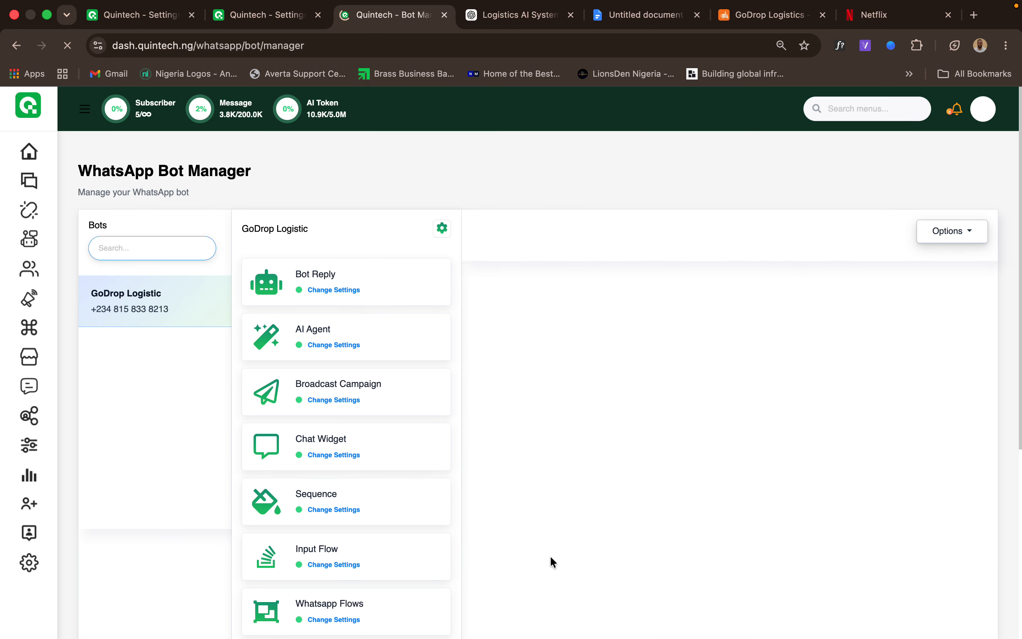
Go to the Quintech Dashboard and refresh it.
click(30, 157)
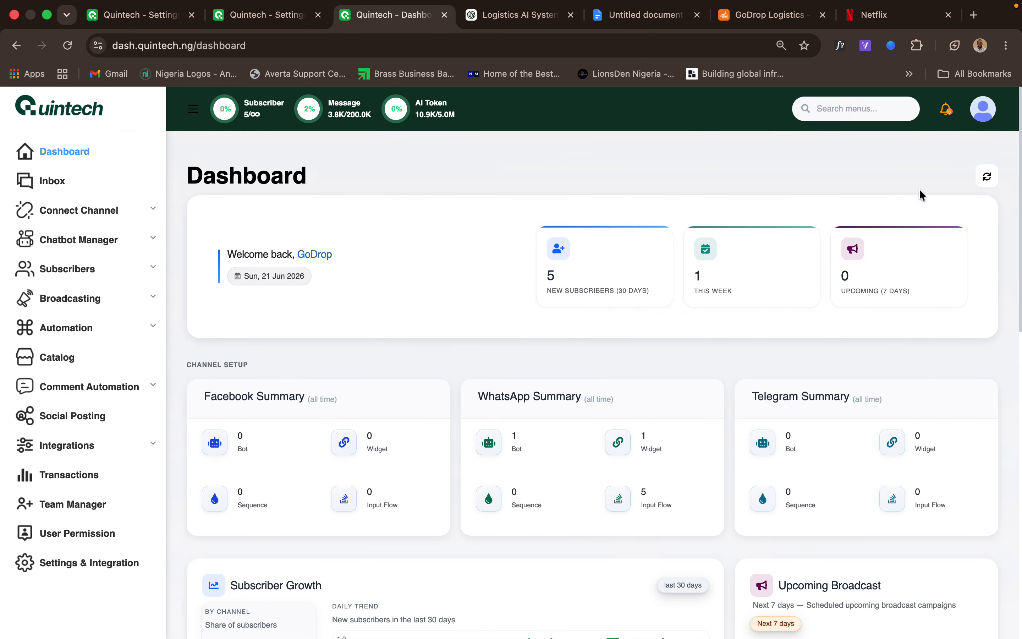
click(987, 177)
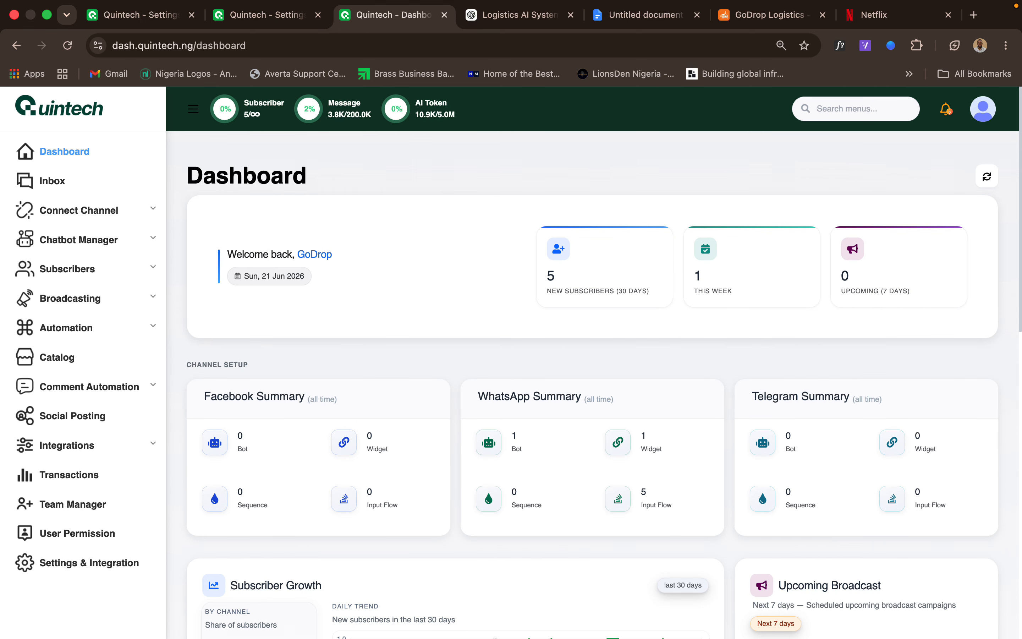
Switch to WhatsApp Web and send "hi" in the GoDrop Logistic chat to test the AI agent.
click(414, 613)
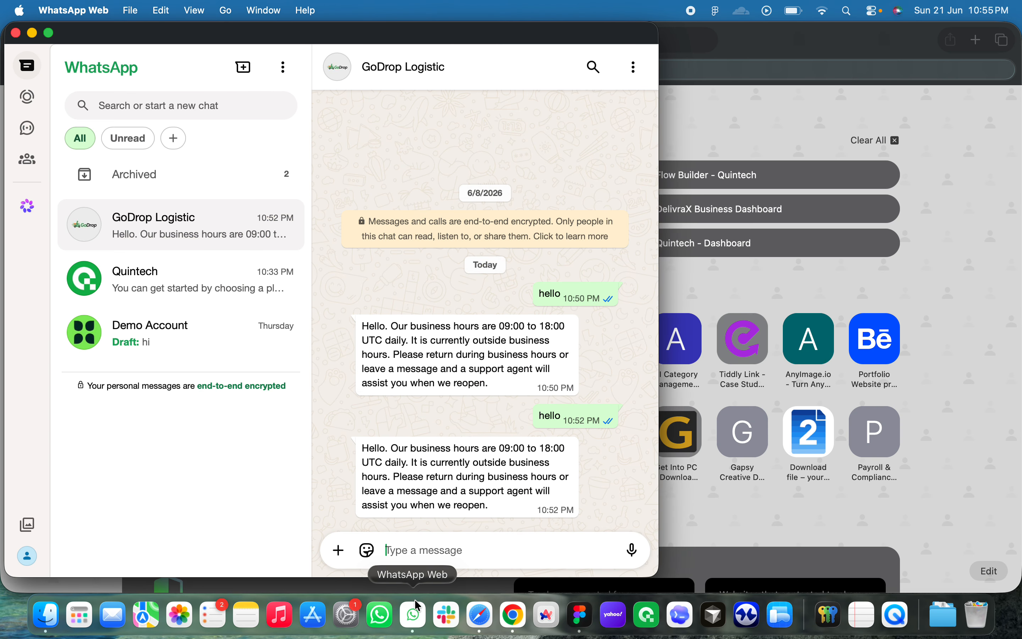
text(hi)
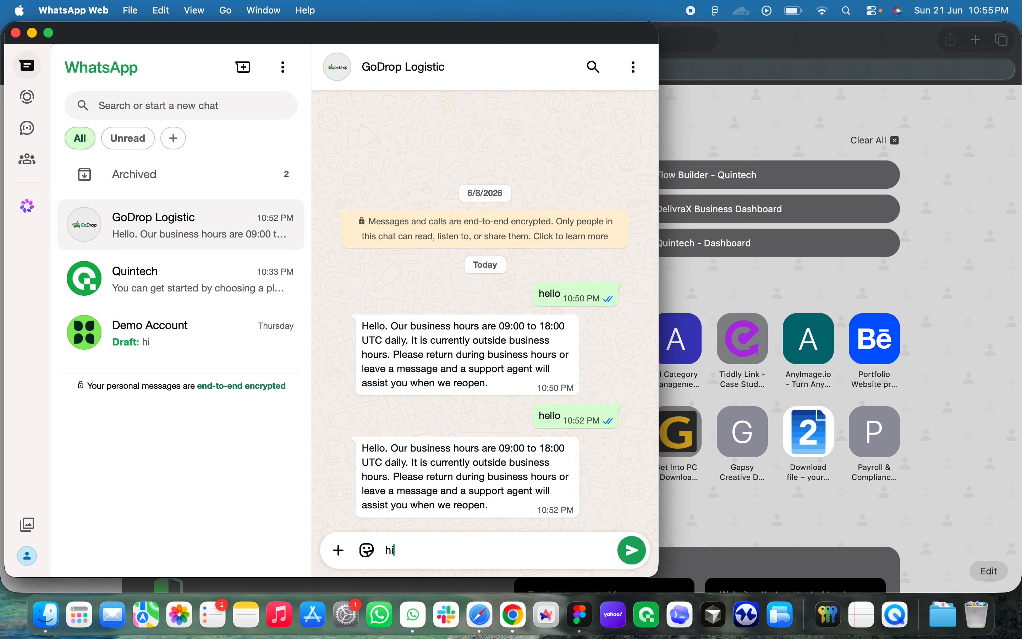
key(Return)
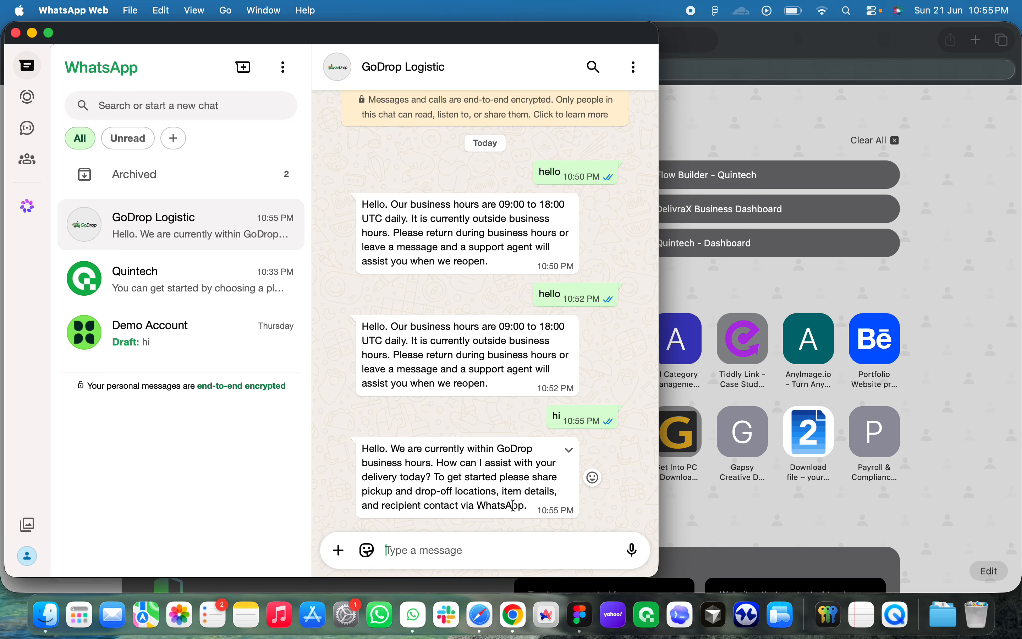
Ask "how does Godrop work?" in the GoDrop Logistic chat, and return to the Quintech dashboard in Chrome.
click(482, 545)
text(how )
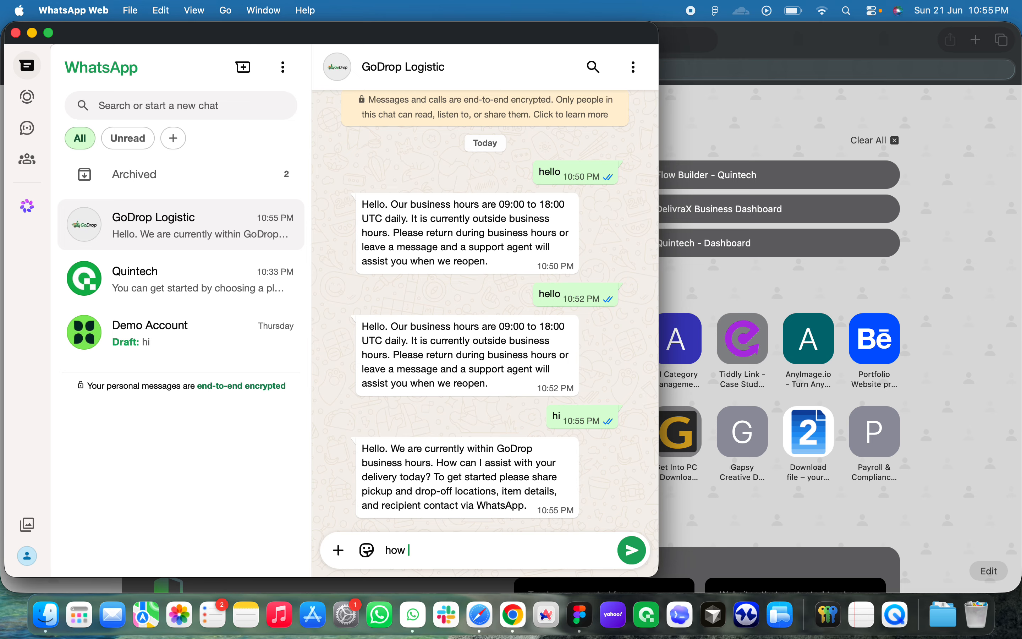
text(does Godrop wo)
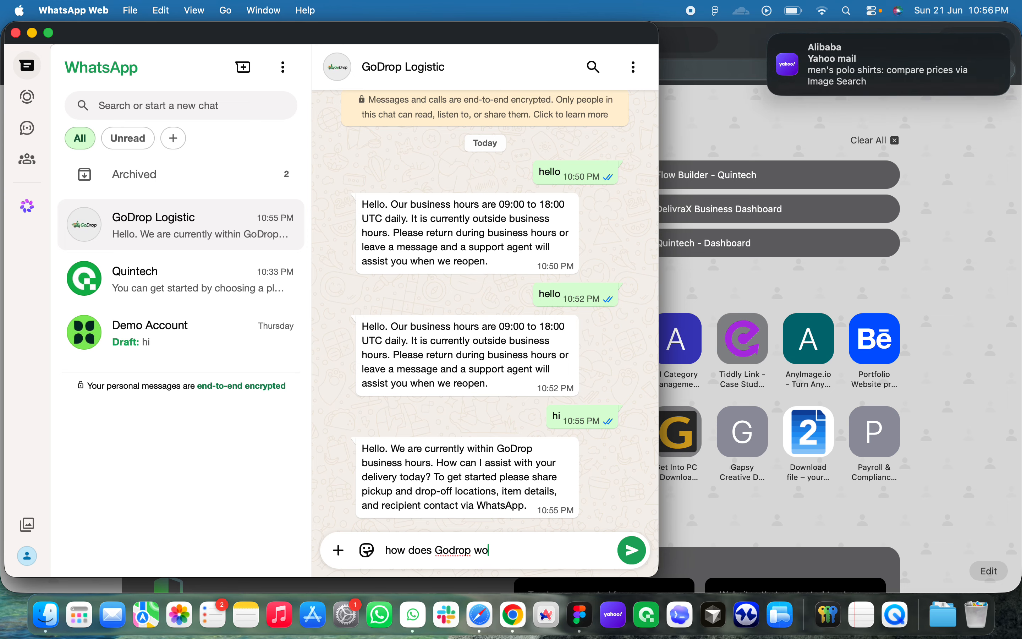
text(rk?)
key(Return)
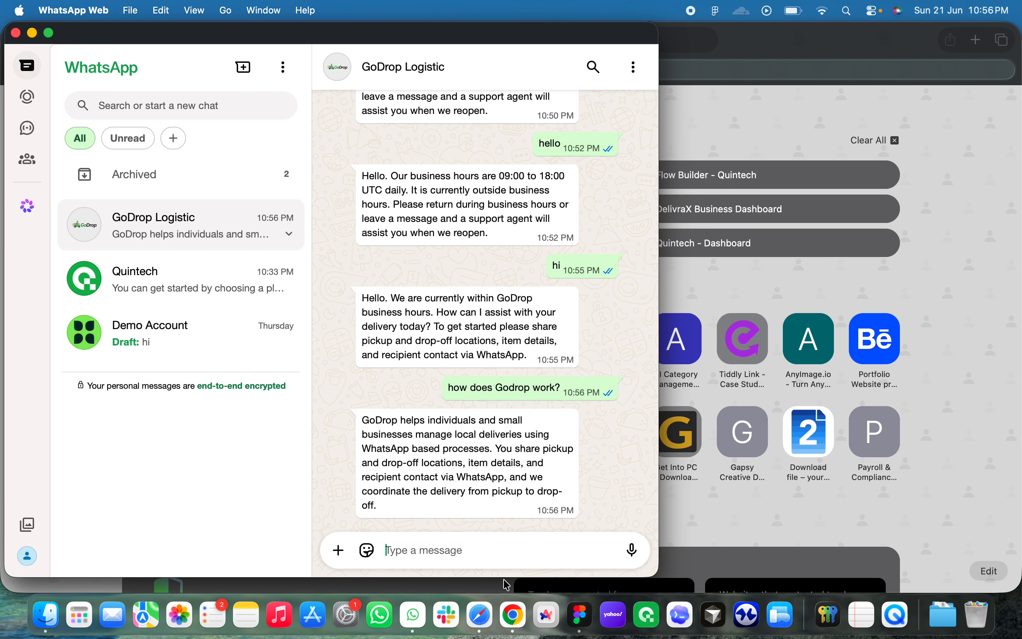
click(512, 614)
click(637, 334)
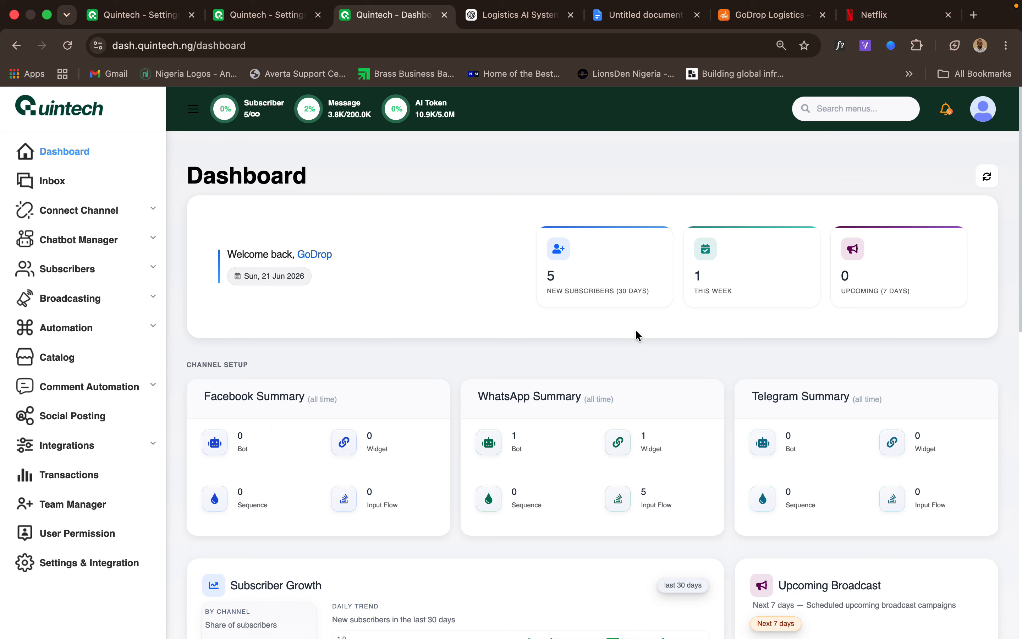
Open the Mtn 5G conversation in the Quintech shared inbox and send "welcome this is the business owner, how can I help you?".
click(55, 185)
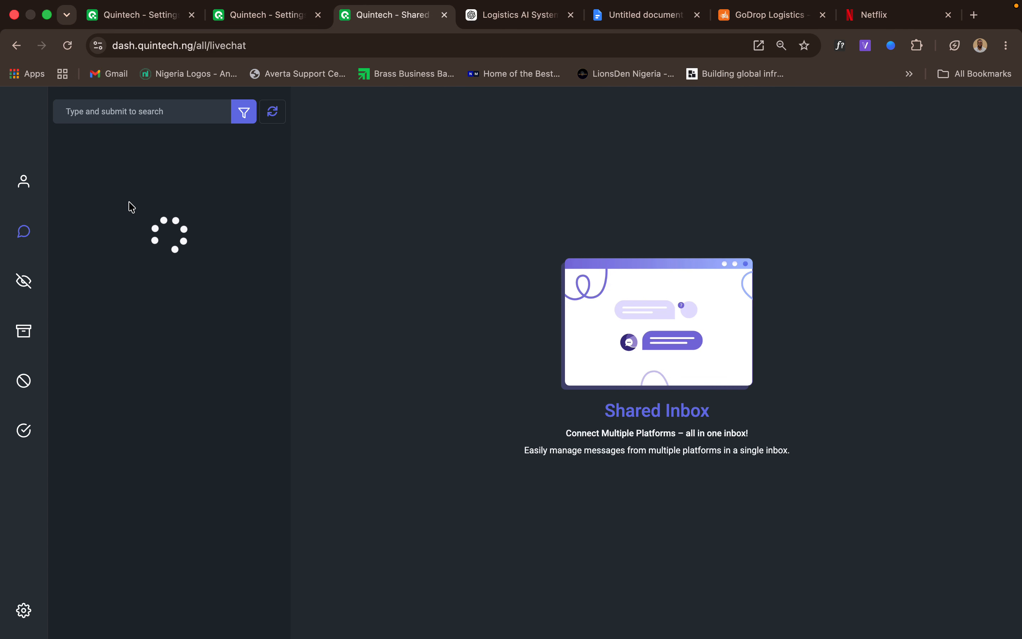
click(188, 153)
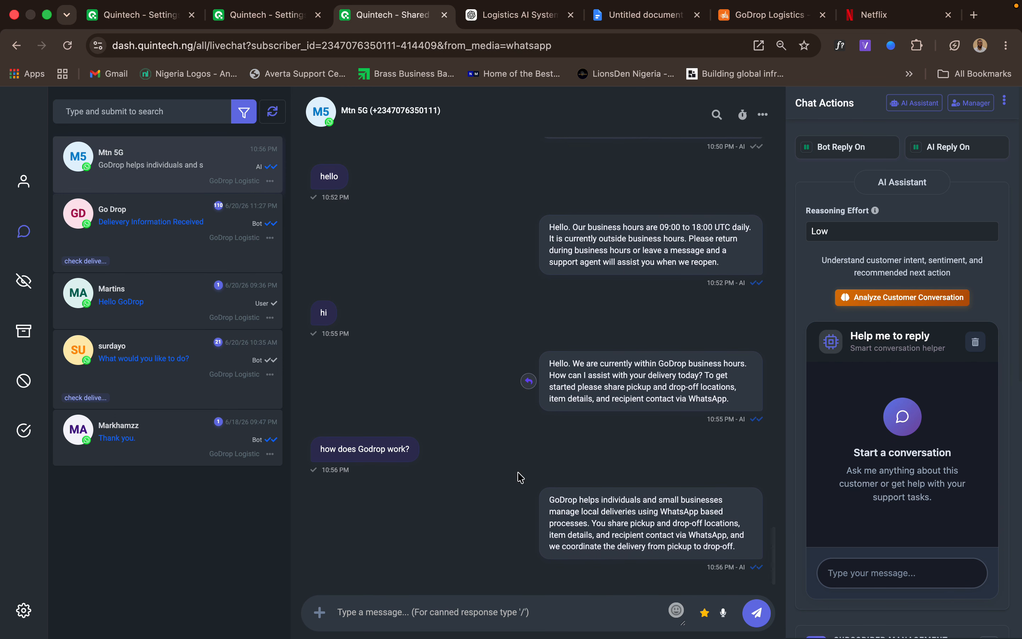
click(481, 616)
text(welcome)
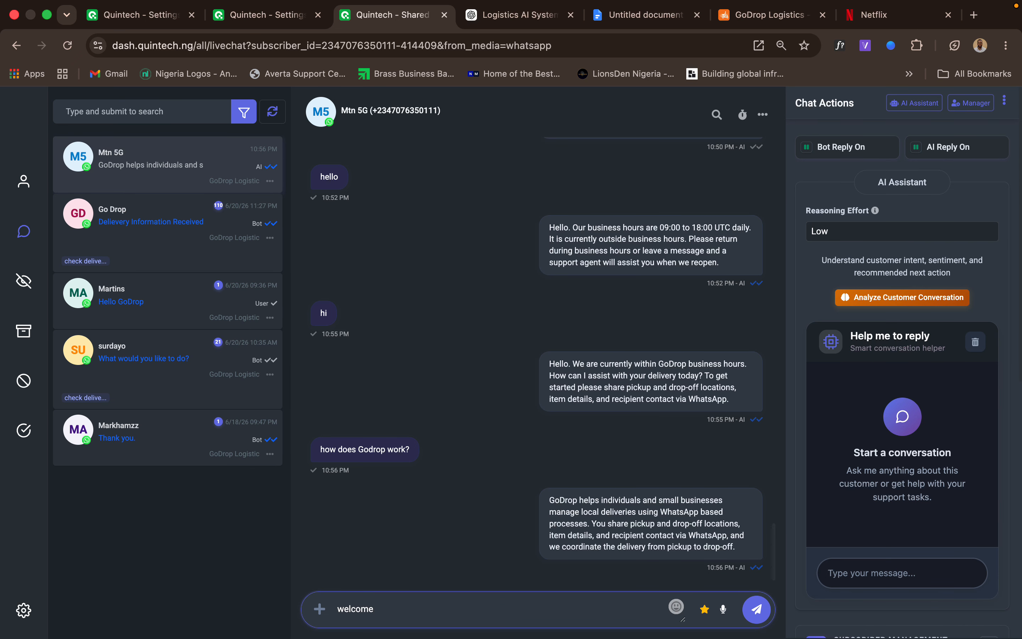
text( this is)
text( the bu)
text(siness owner)
text(?)
text(, how can I)
text( h)
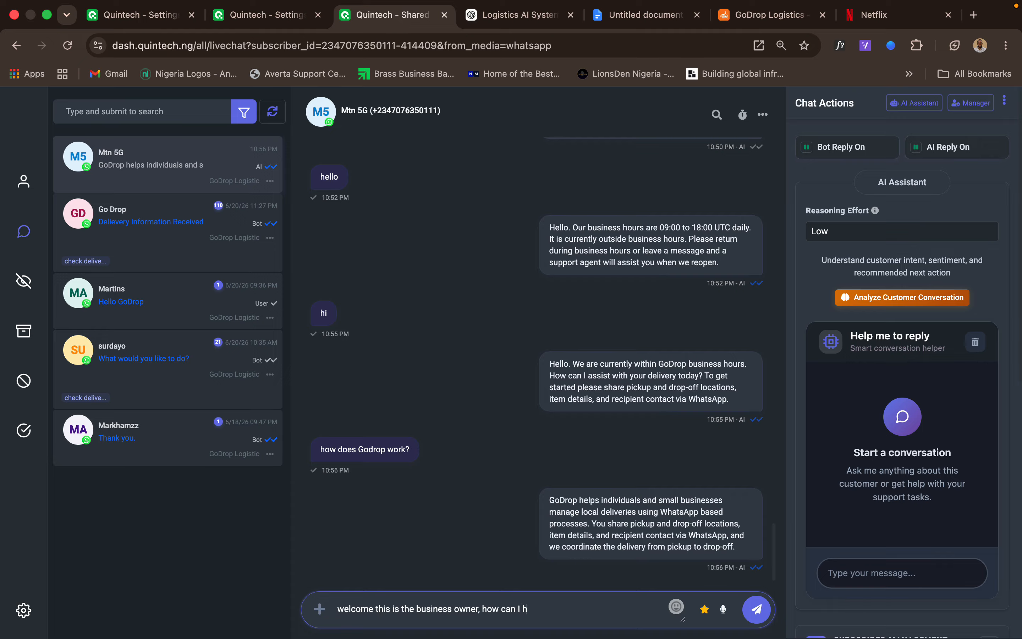
text(elp you?)
key(Return)
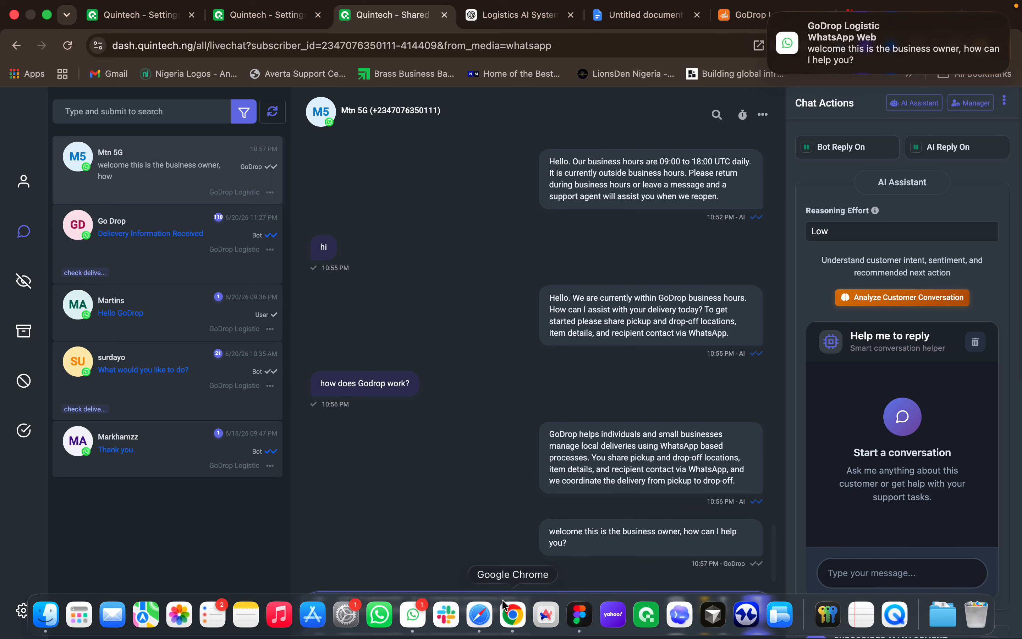
Switch to WhatsApp Web and check the business owner's message in the GoDrop Logistic chat.
click(504, 605)
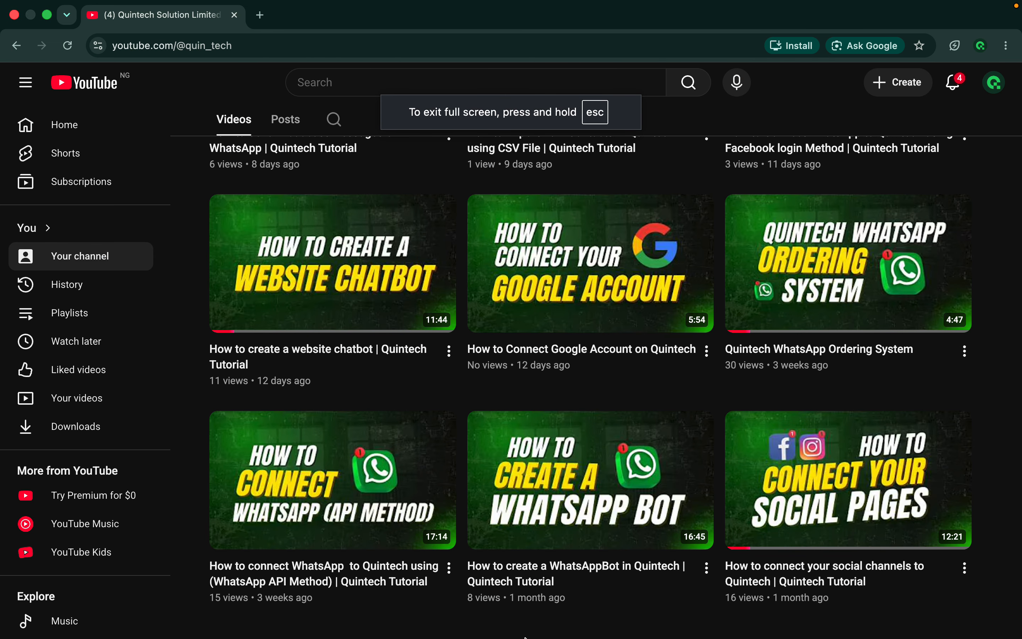
mouse_move(483, 636)
click(413, 615)
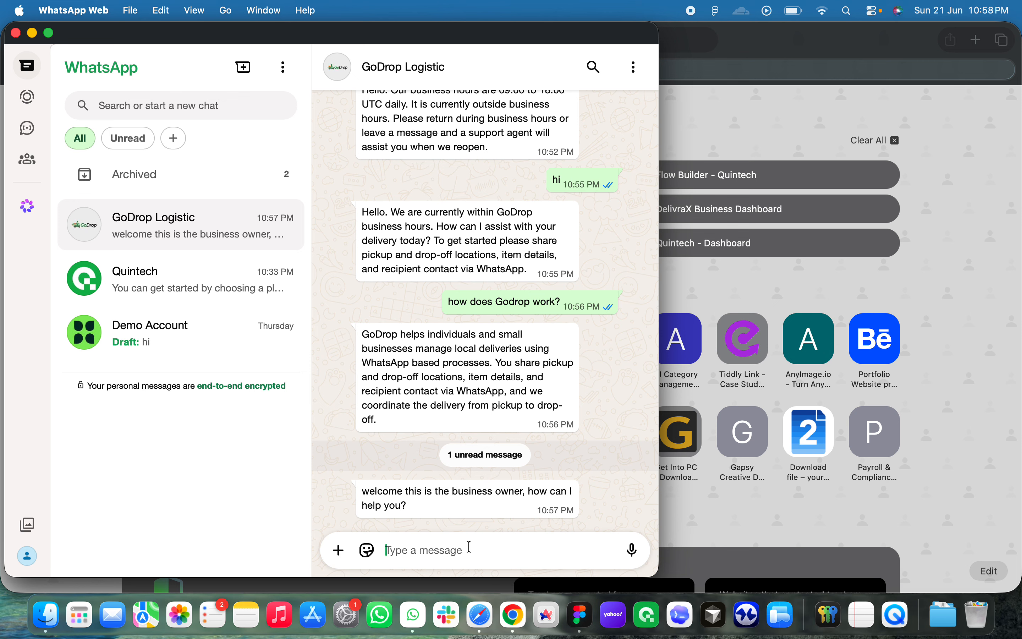
Return to the Quintech inbox in Chrome and pause AI replies for the Mtn 5G conversation.
click(513, 615)
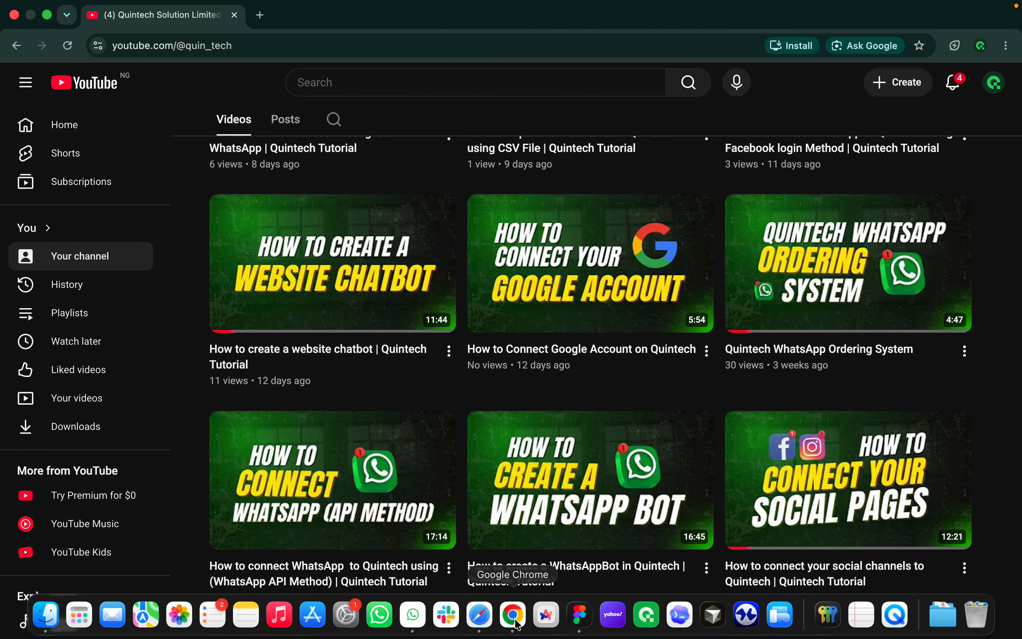
click(514, 619)
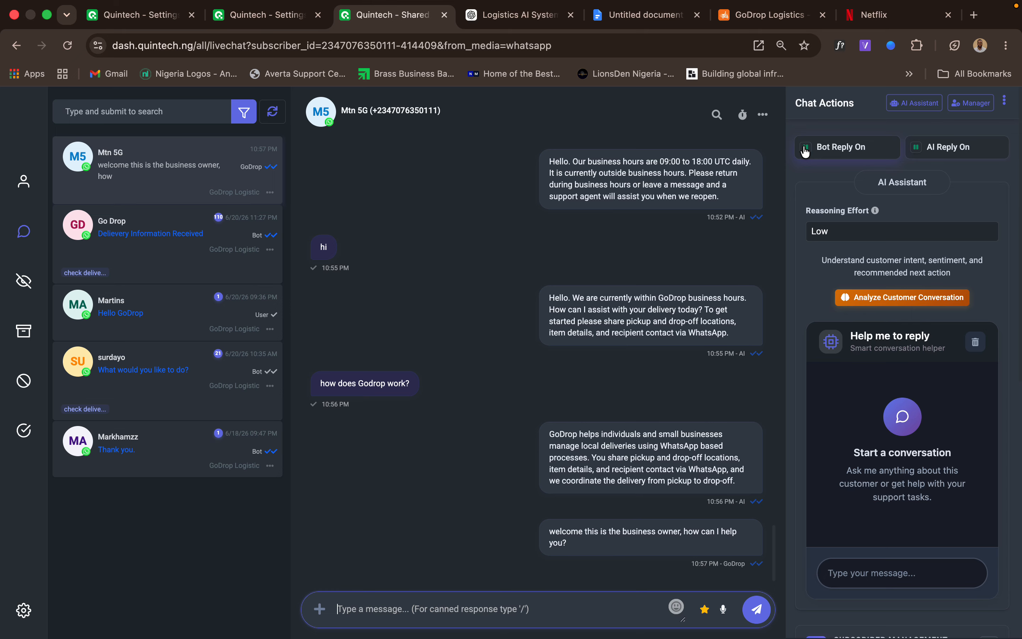
click(917, 153)
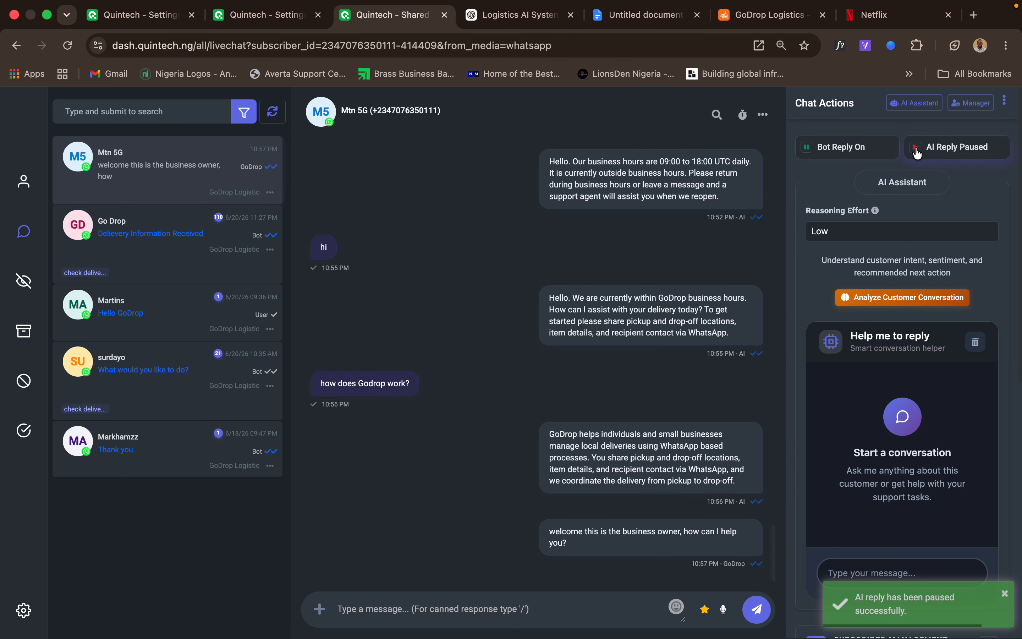
Switch to WhatsApp Web and send "thank you , I want to send a package" in the GoDrop Logistic chat.
mouse_move(448, 624)
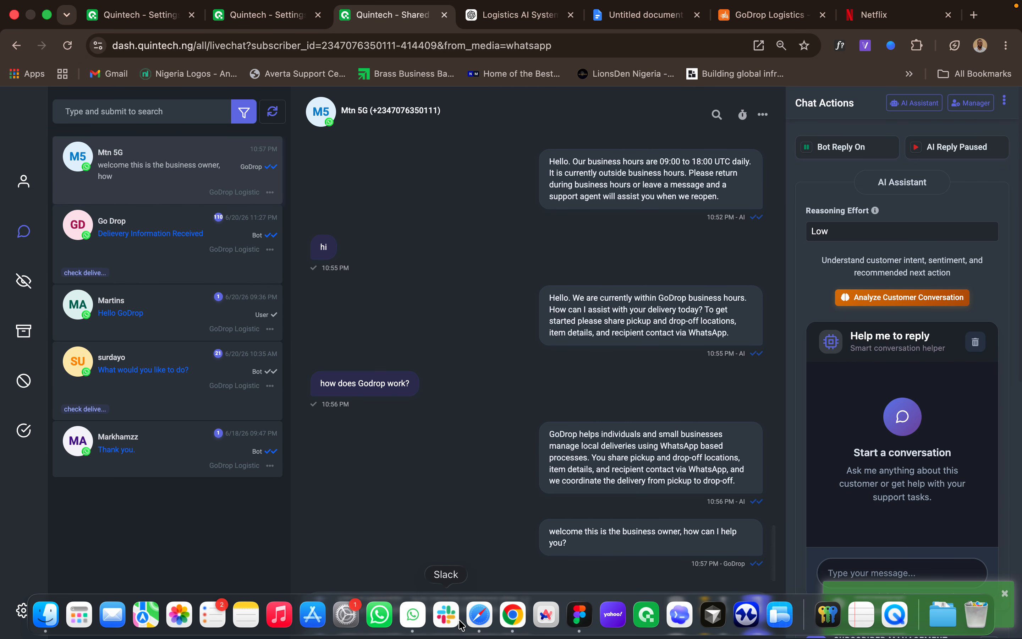
click(413, 615)
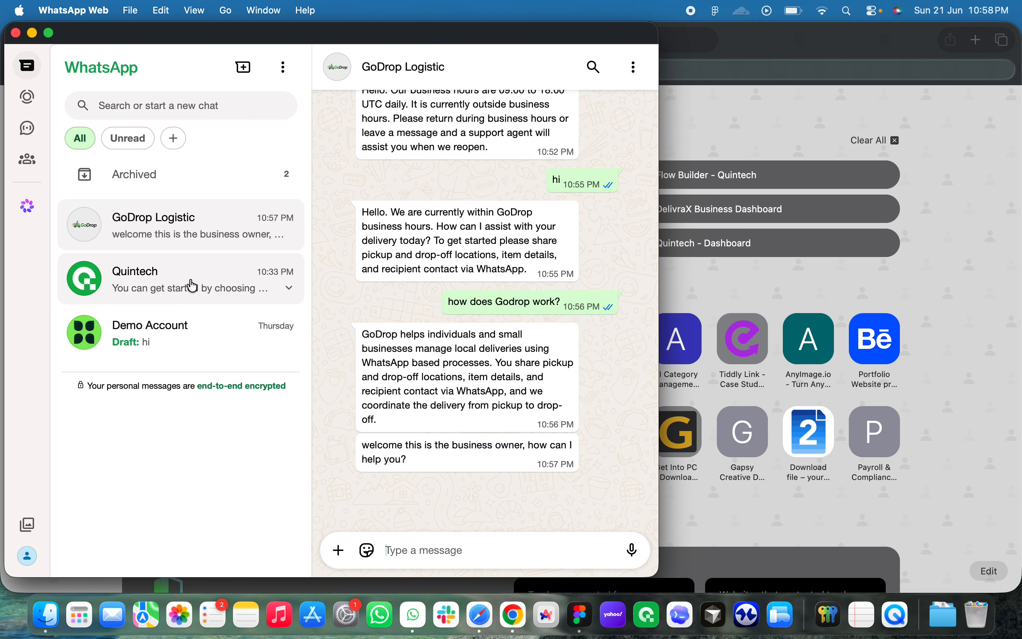
click(196, 249)
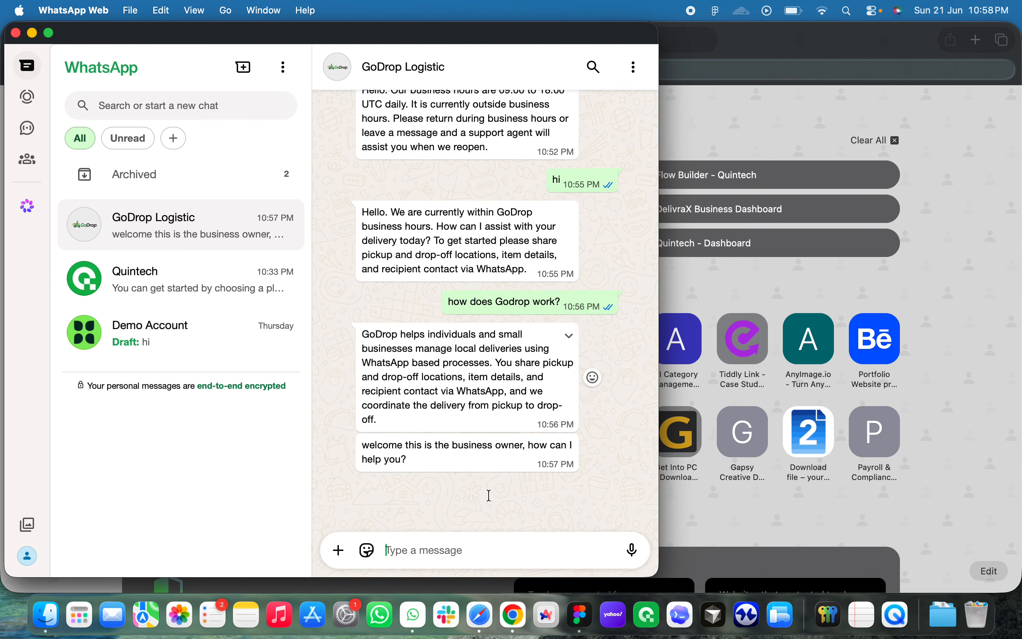
text(thanks)
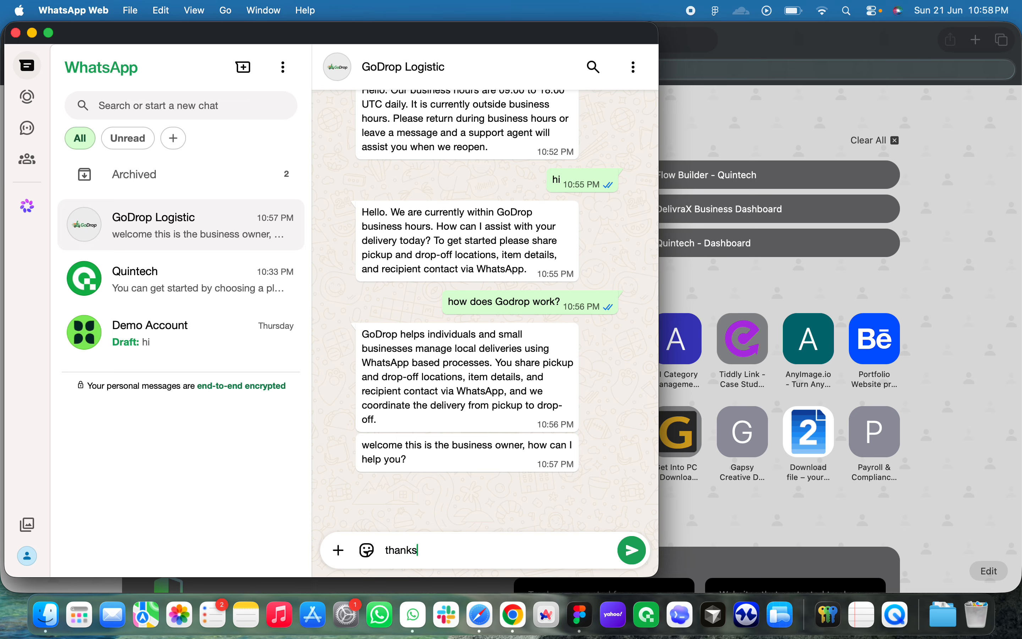
key(BackSpace)
text(you , I want to s)
text(end a pack)
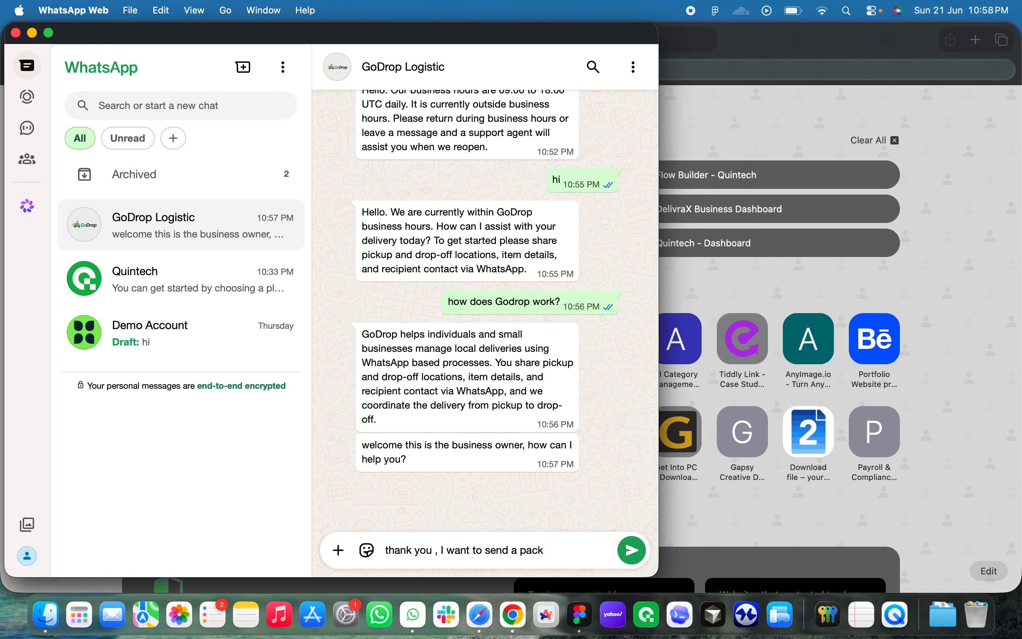
text(age)
key(Return)
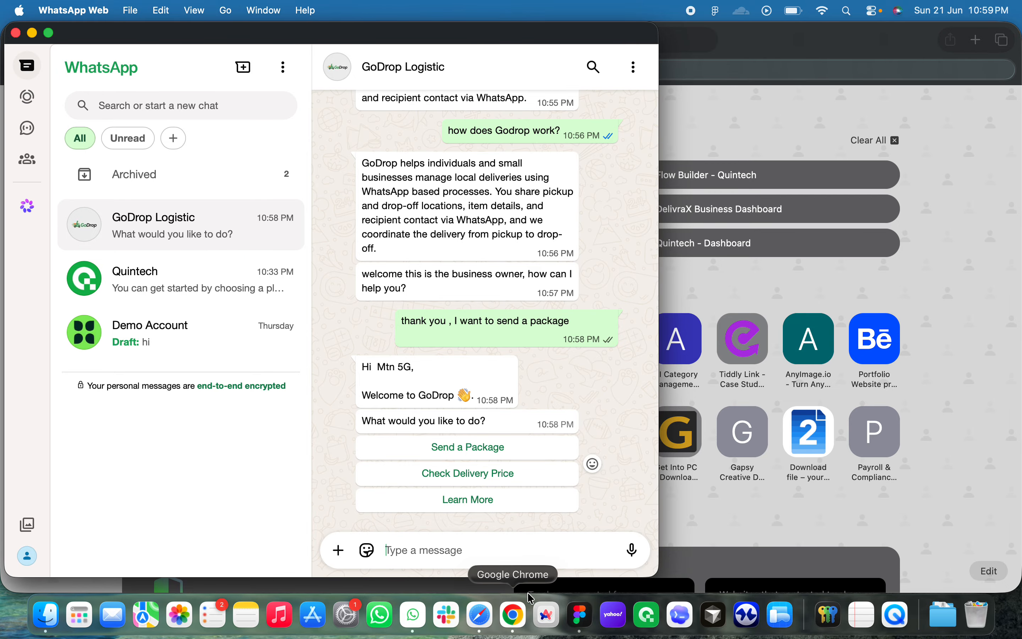
Go back to the Quintech inbox in Chrome and pause bot replies for the Mtn 5G conversation.
click(514, 614)
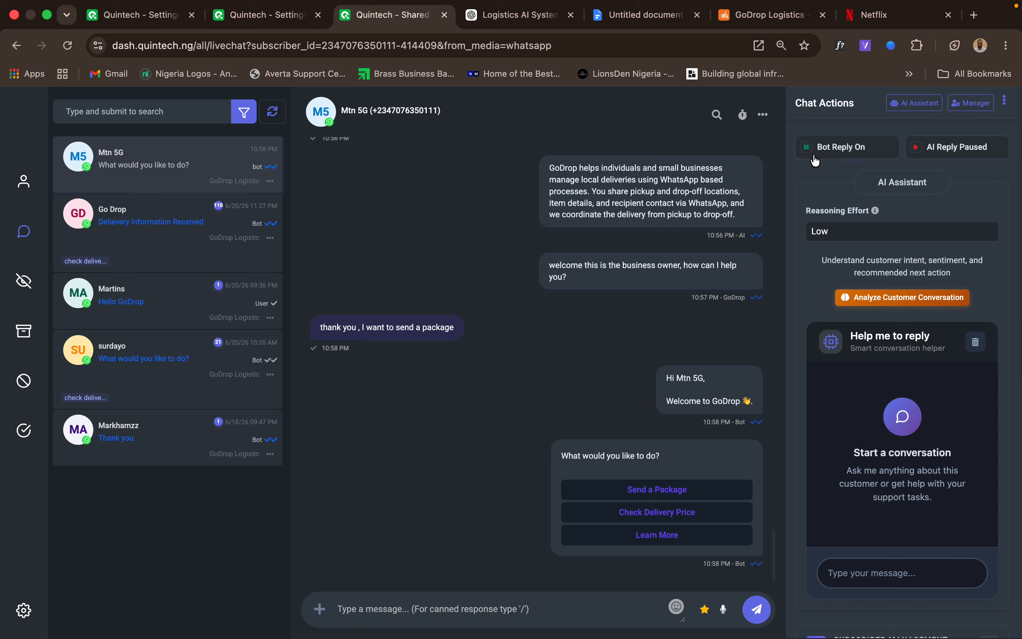
click(805, 148)
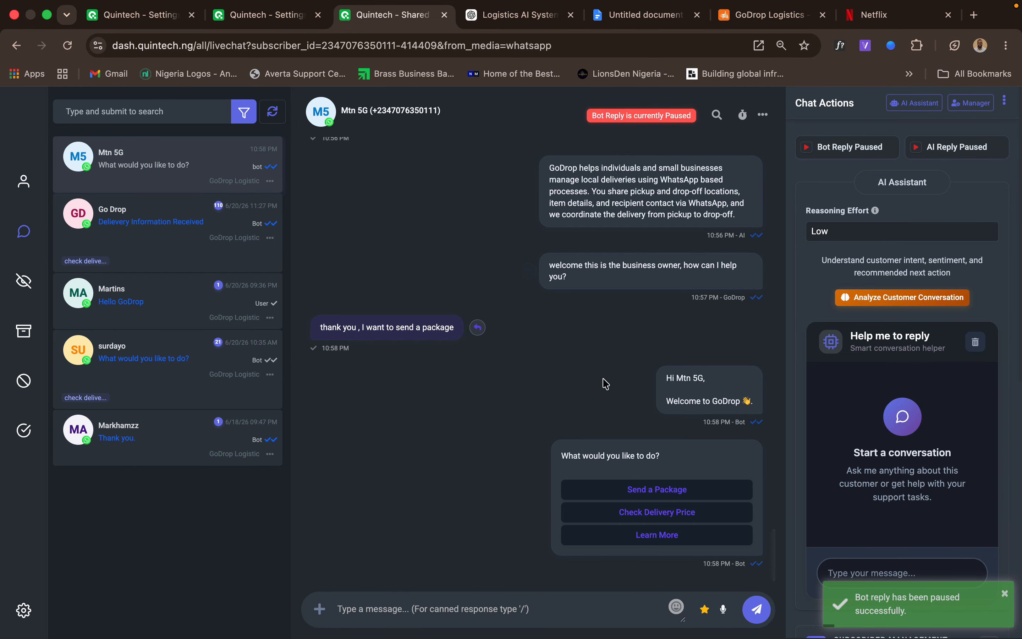
mouse_move(507, 621)
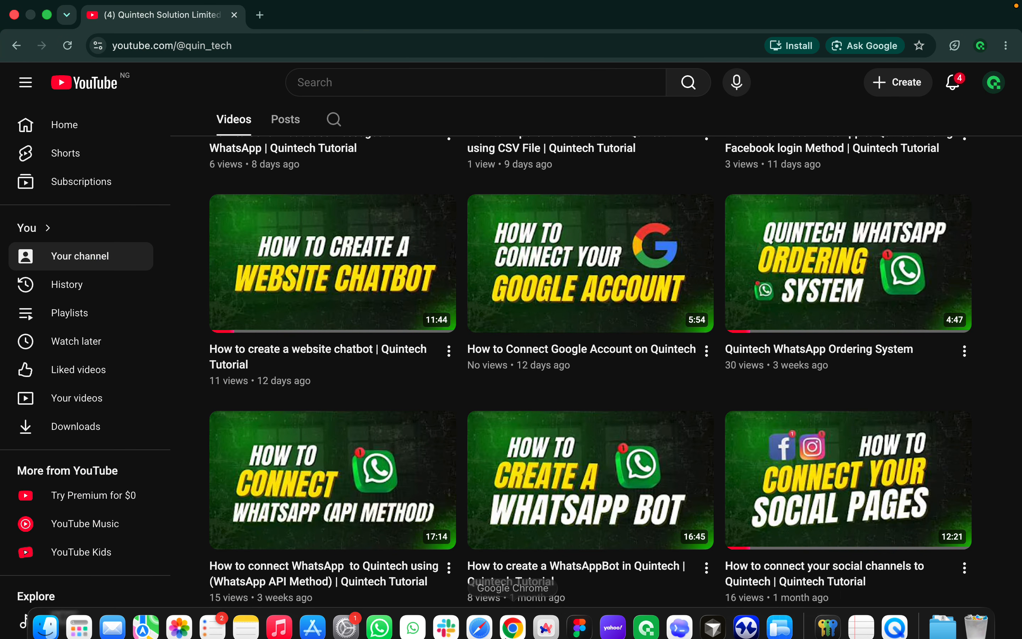
click(510, 619)
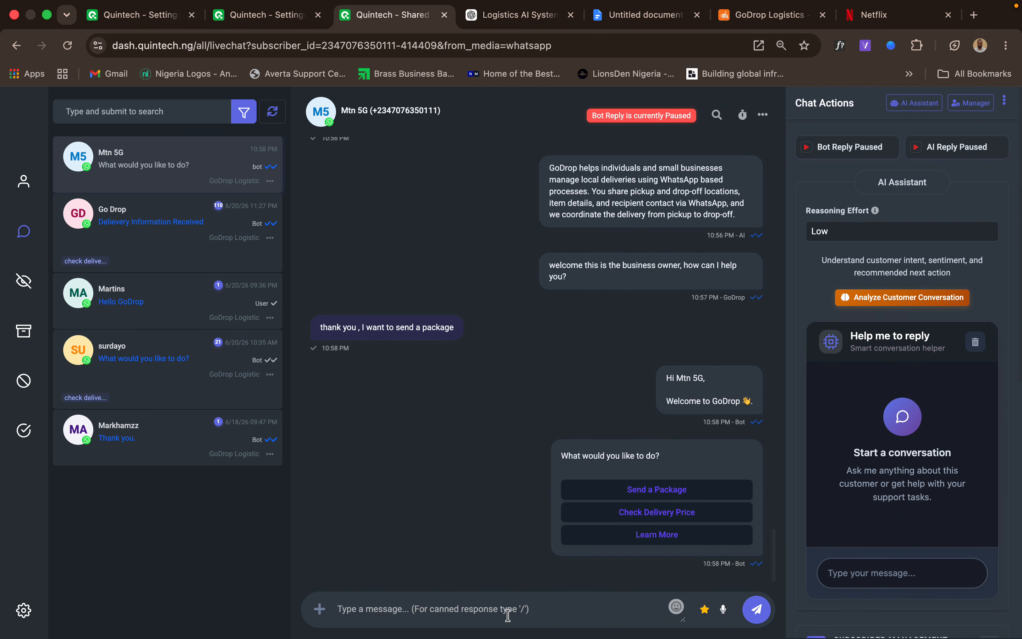
Copy the "thank you , I want to send a package" message in WhatsApp Web and resend it in the GoDrop Logistic chat.
click(426, 621)
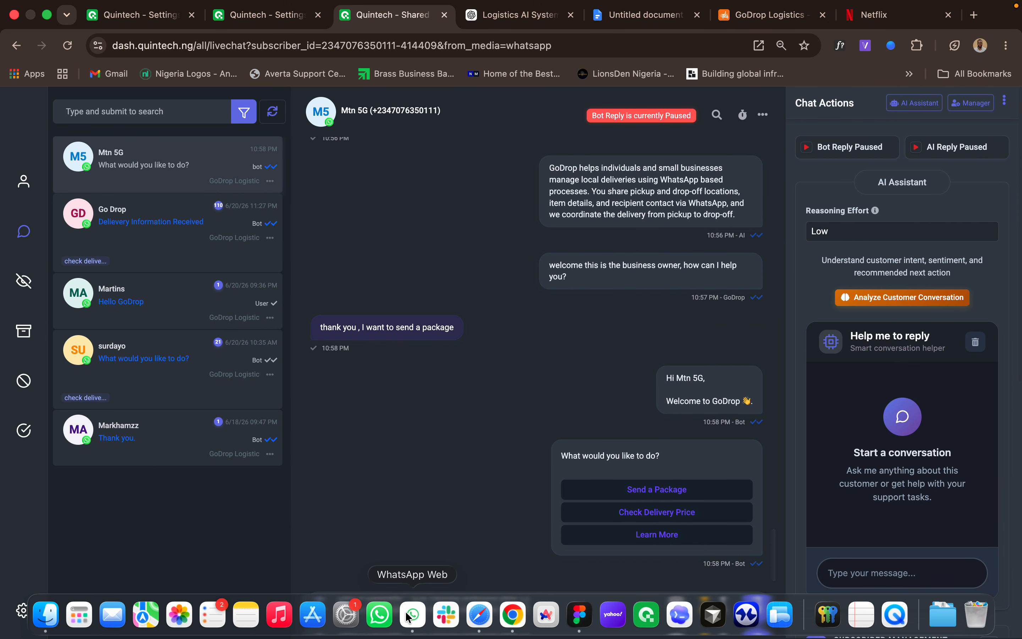
triple_click(516, 320)
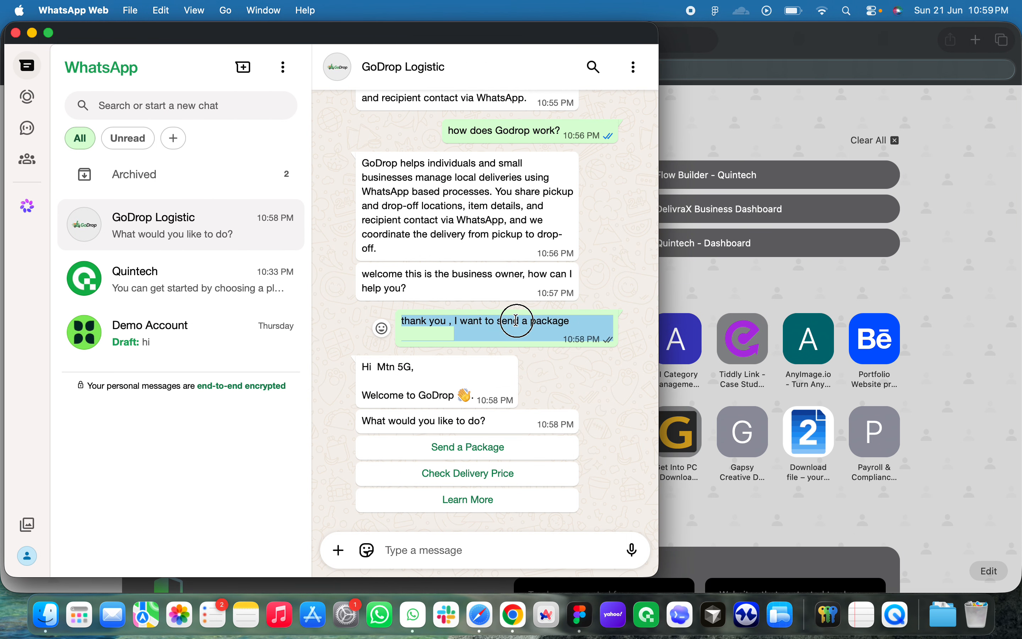
key(super+c)
click(538, 548)
key(super+v)
key(Return)
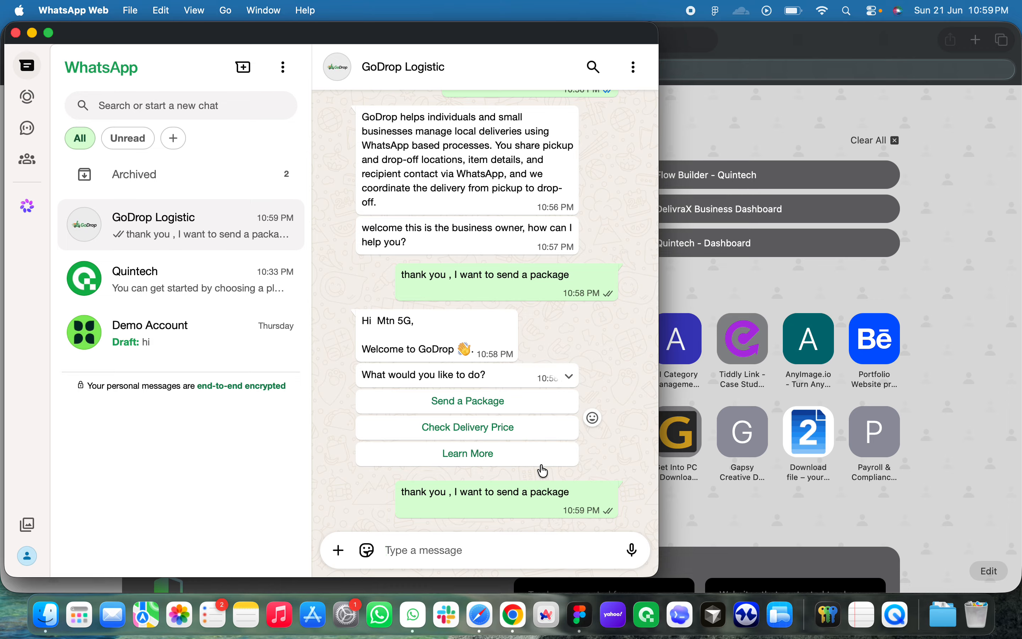
Return to Chrome to view the resent message in the Quintech inbox, and open the Dashboard from the AI Training Campaign page.
click(513, 613)
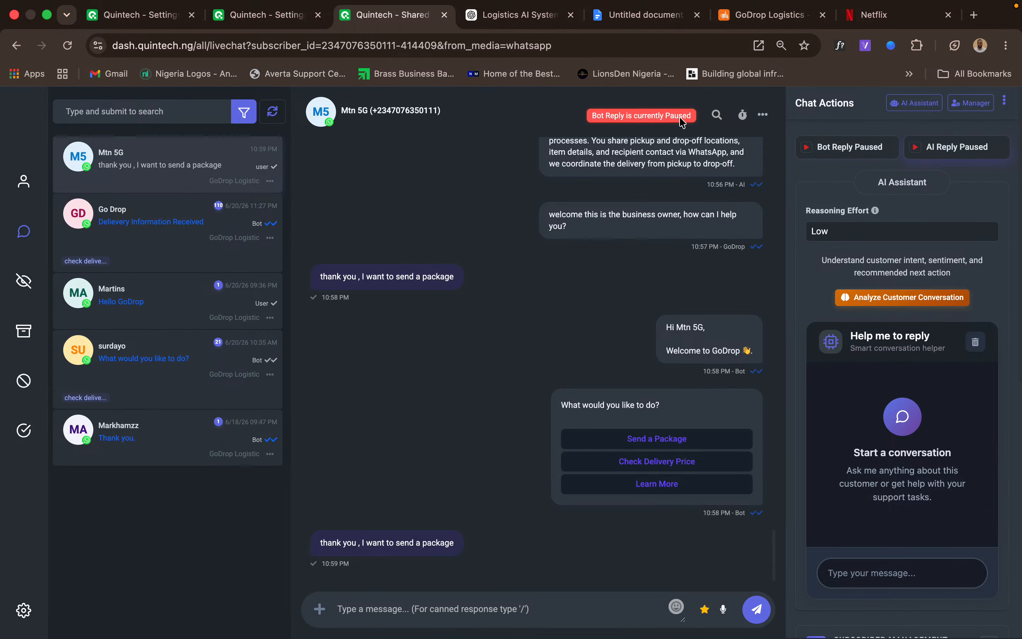
click(270, 15)
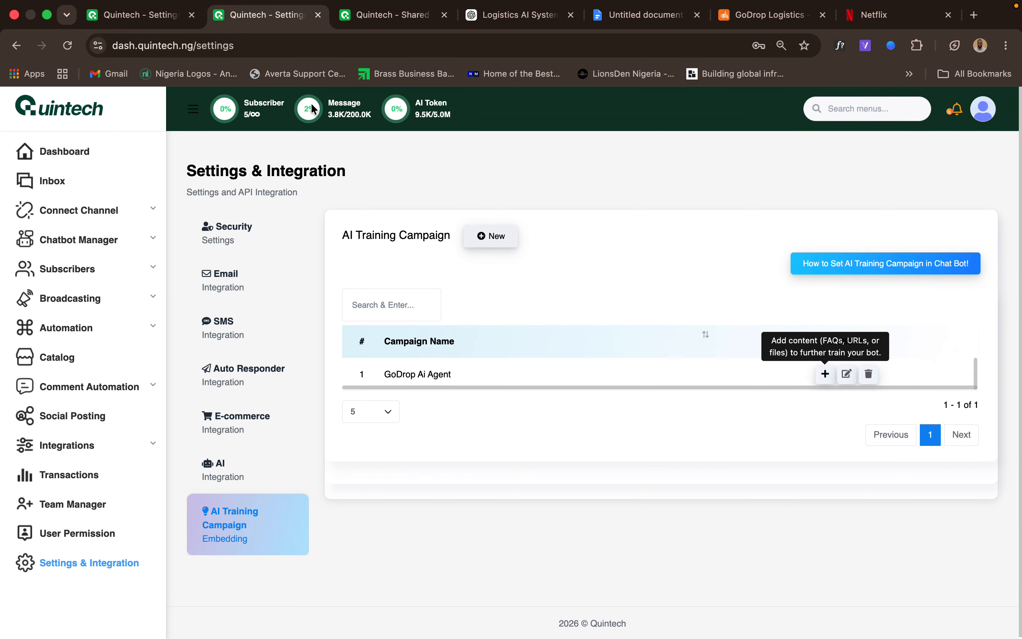
click(86, 163)
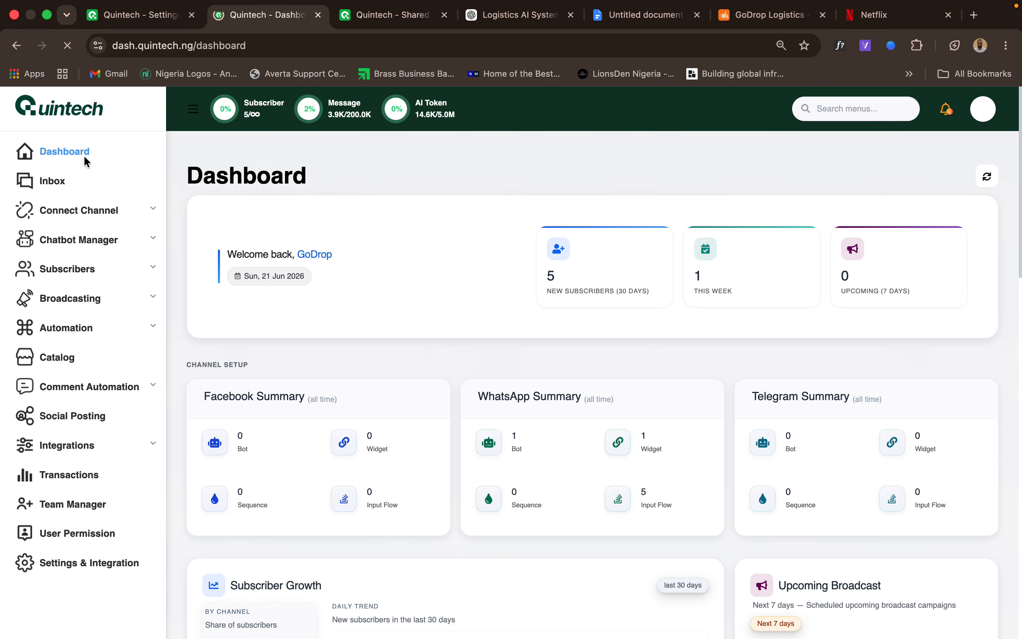